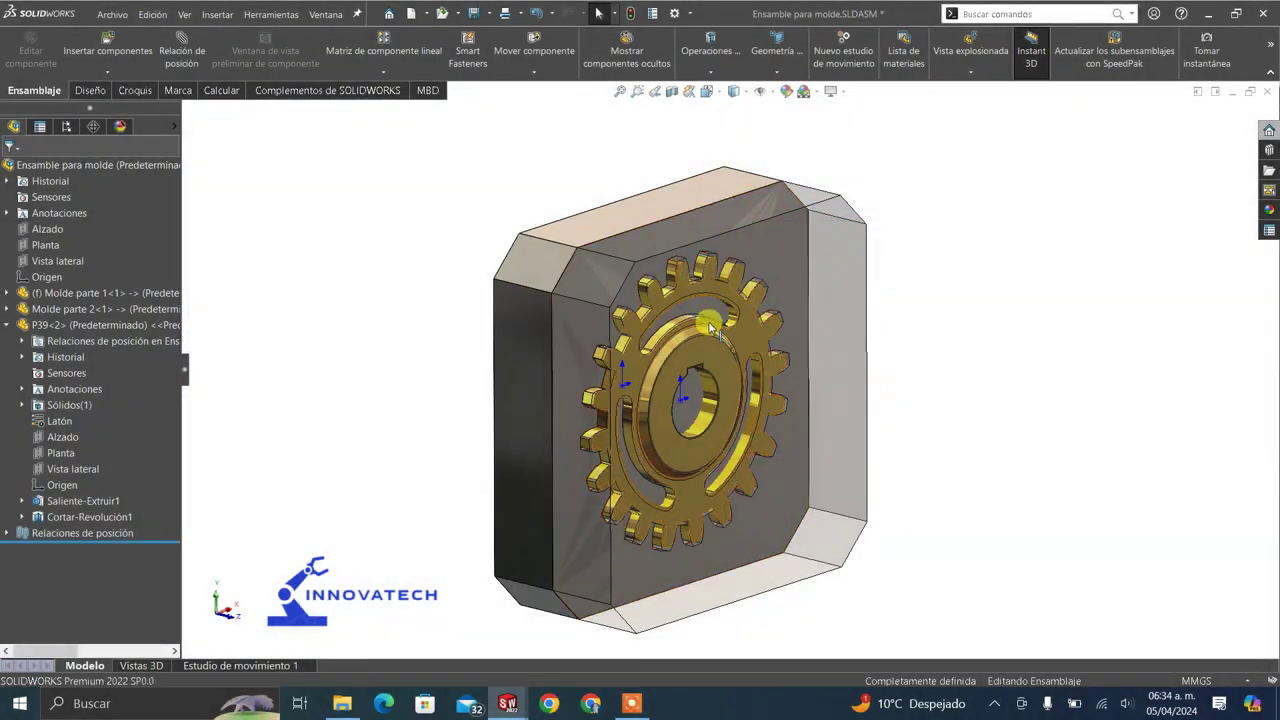
- Inspect the gear inside the mold assembly from several angles and open the gear part P39 on its own
scroll(672, 304, down, 5)
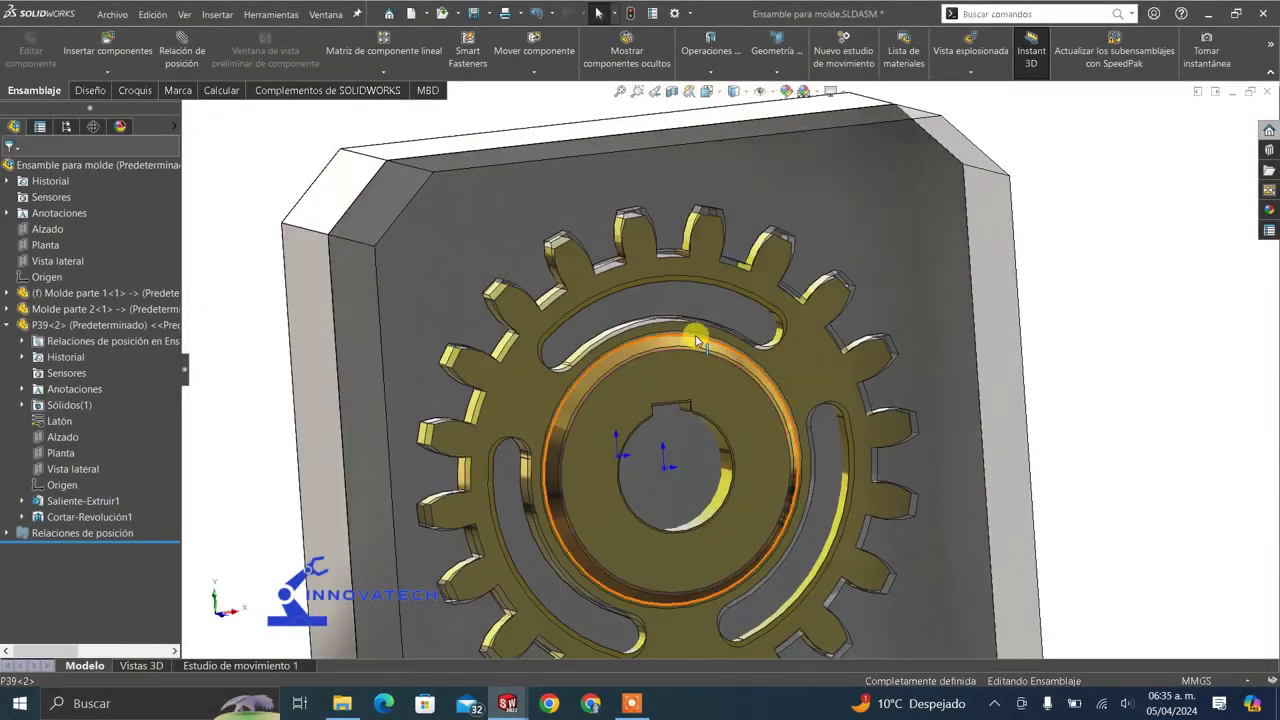
scroll(774, 337, up, 3)
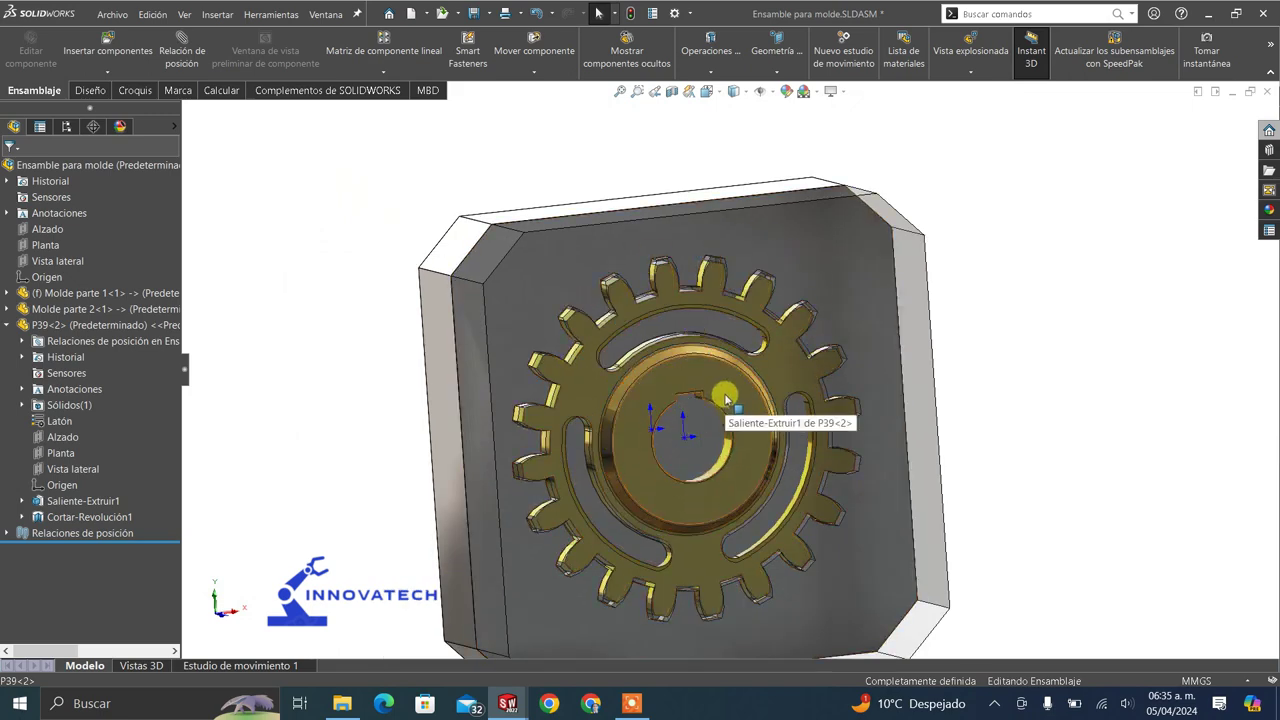
middle_drag(726, 398, 757, 380)
scroll(715, 325, down, 3)
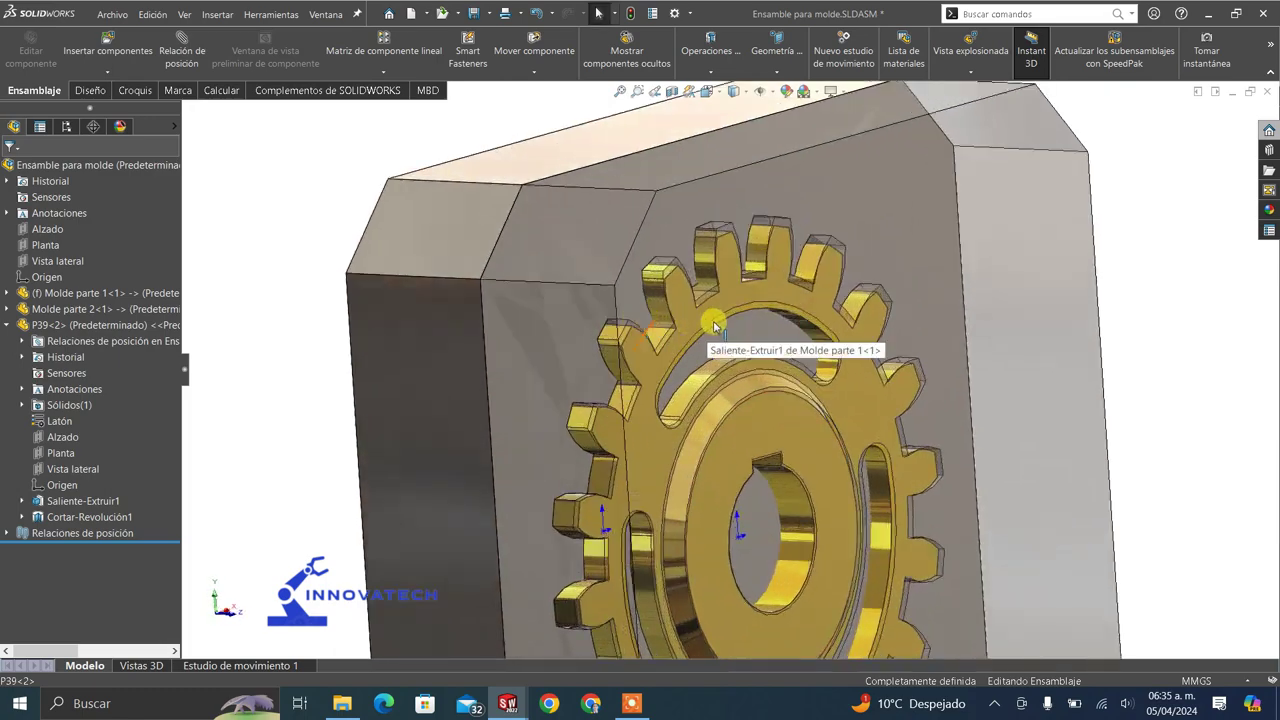
click(715, 325)
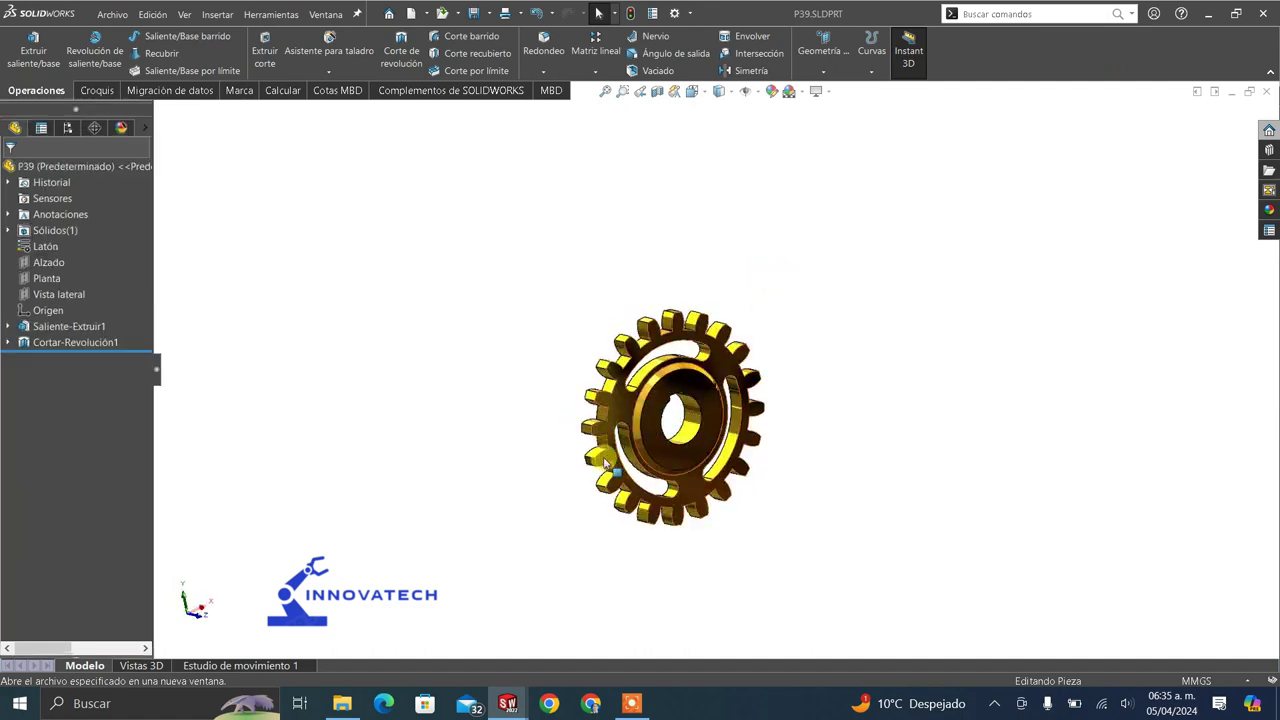
- Show the dimensions of the gear's base extrusion and examine the gear's teeth, slots and hub from several angles
scroll(605, 458, down, 4)
click(607, 440)
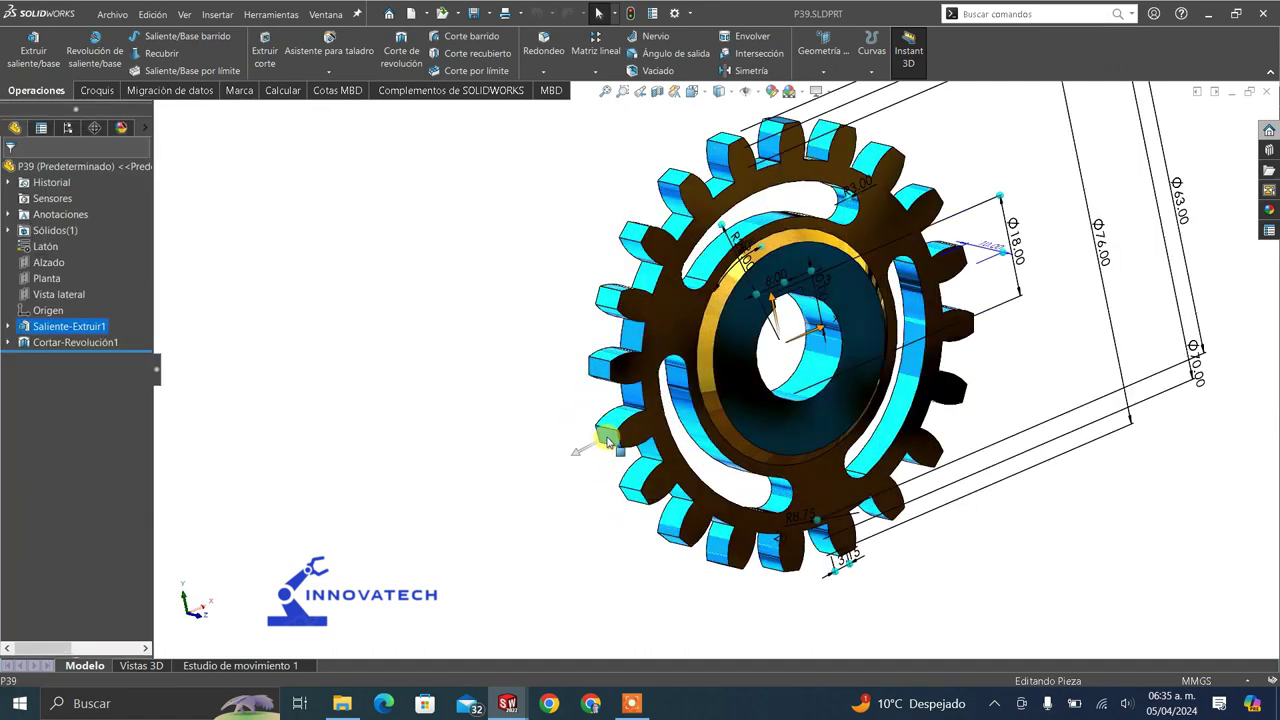
scroll(725, 370, up, 3)
middle_drag(968, 272, 1014, 286)
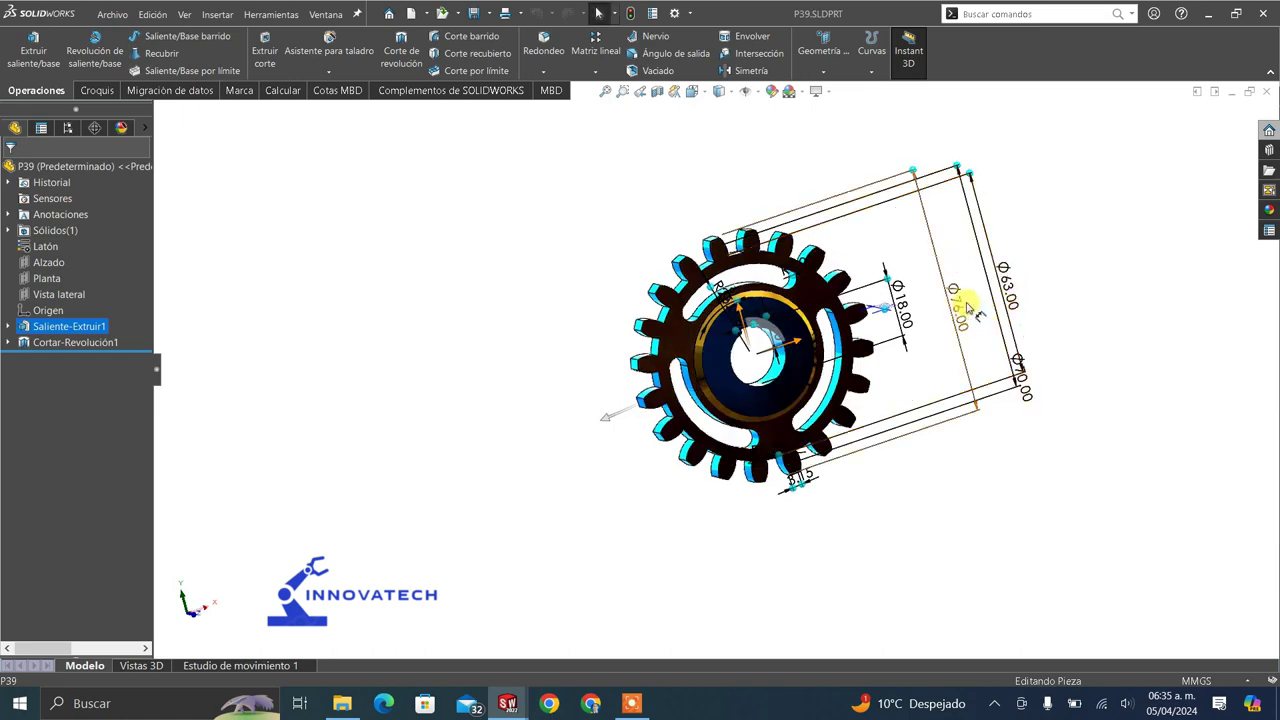
middle_drag(960, 345, 930, 390)
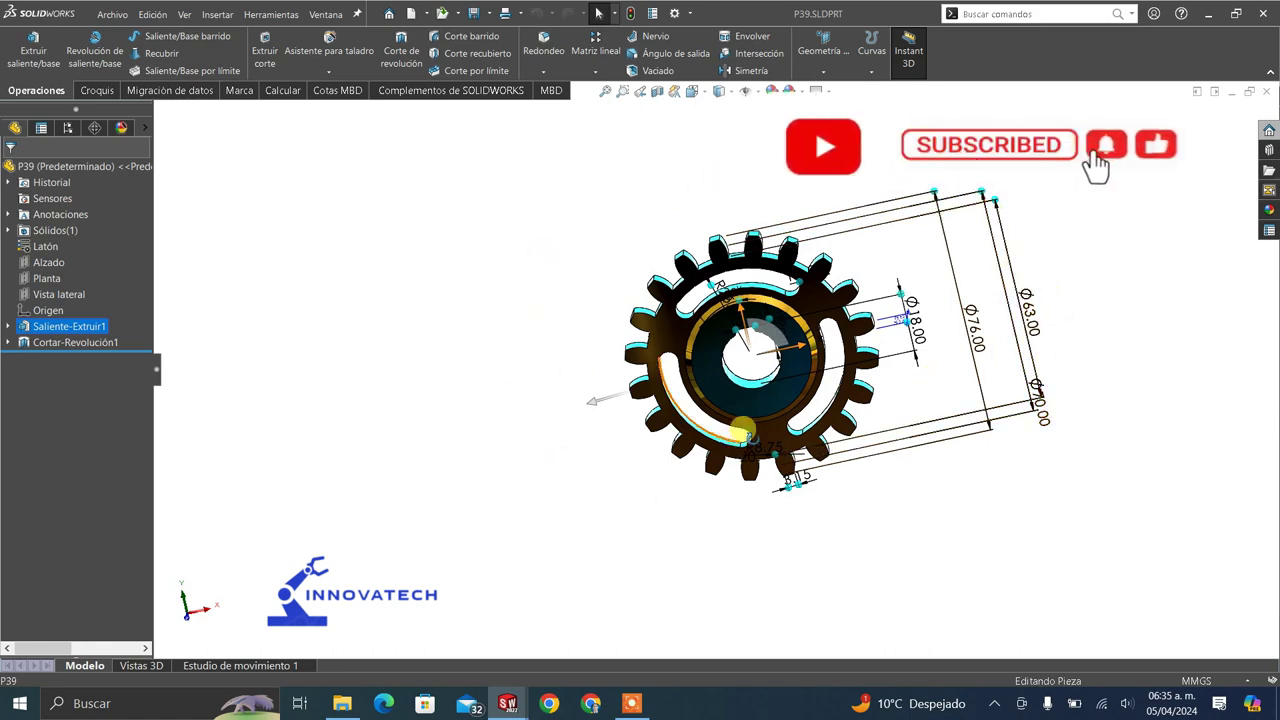
middle_drag(735, 436, 668, 312)
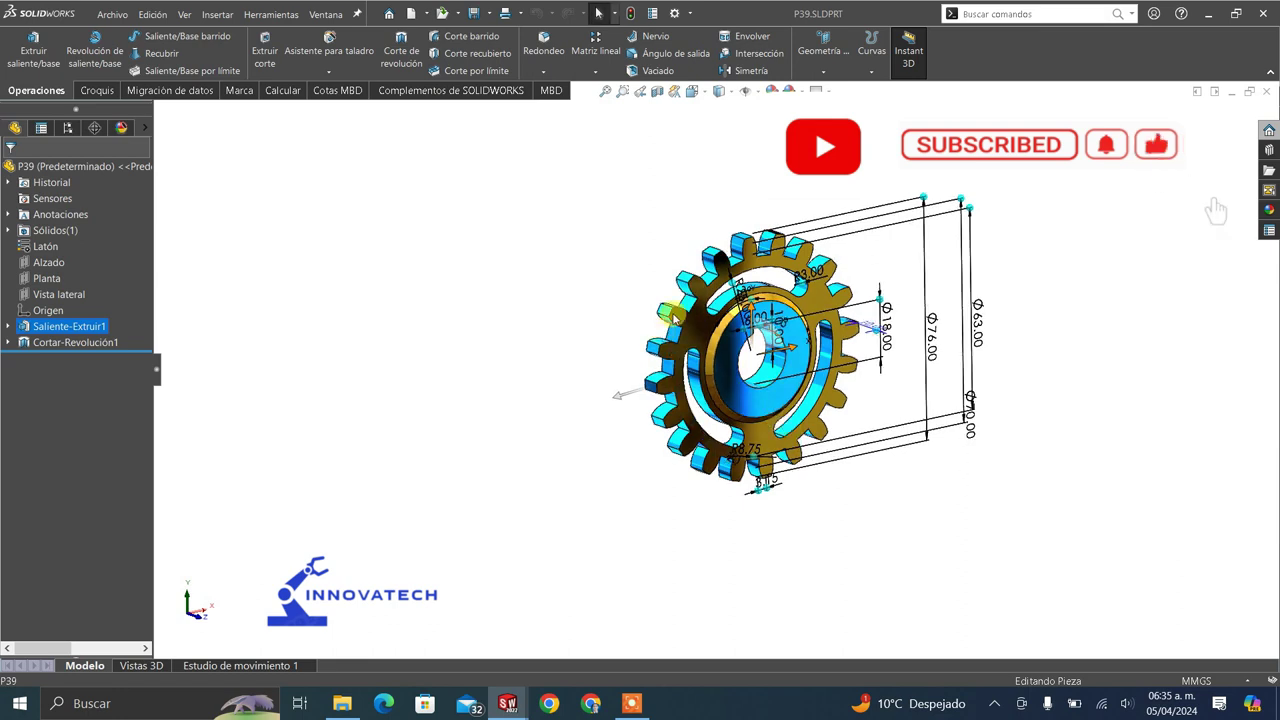
- Create a new part document and start a sketch on the Alzado plane
click(412, 12)
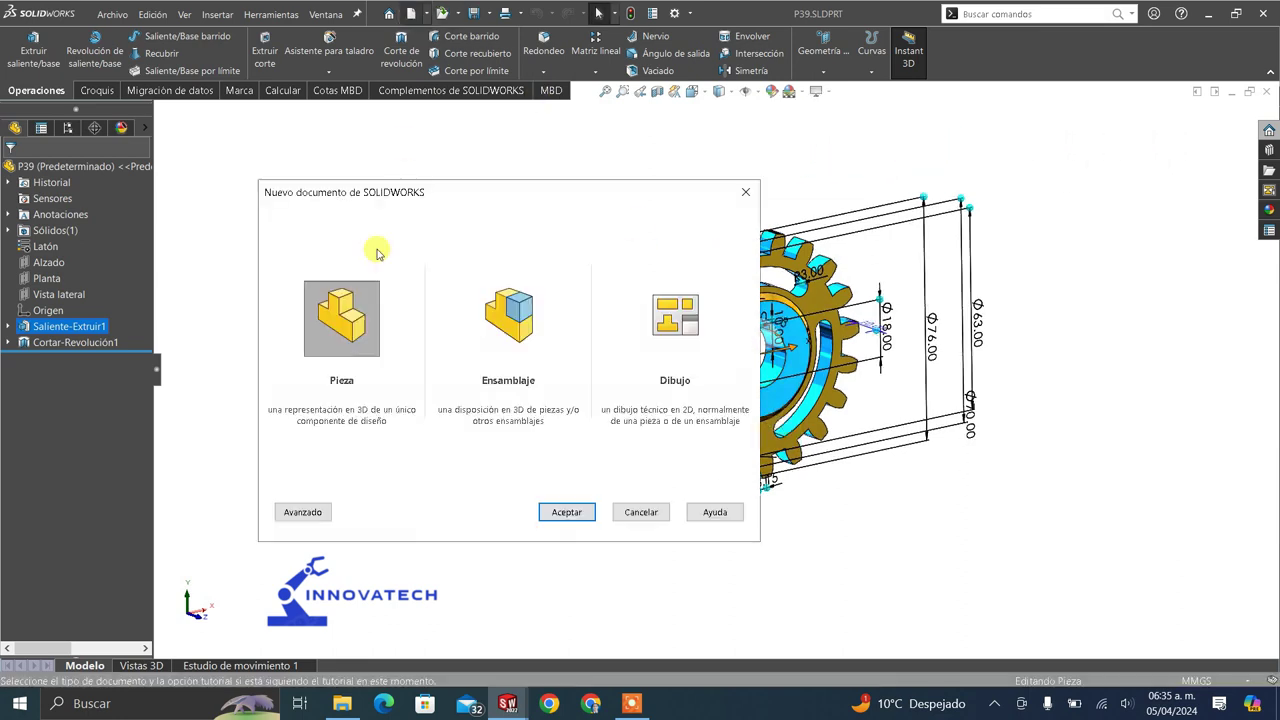
click(588, 512)
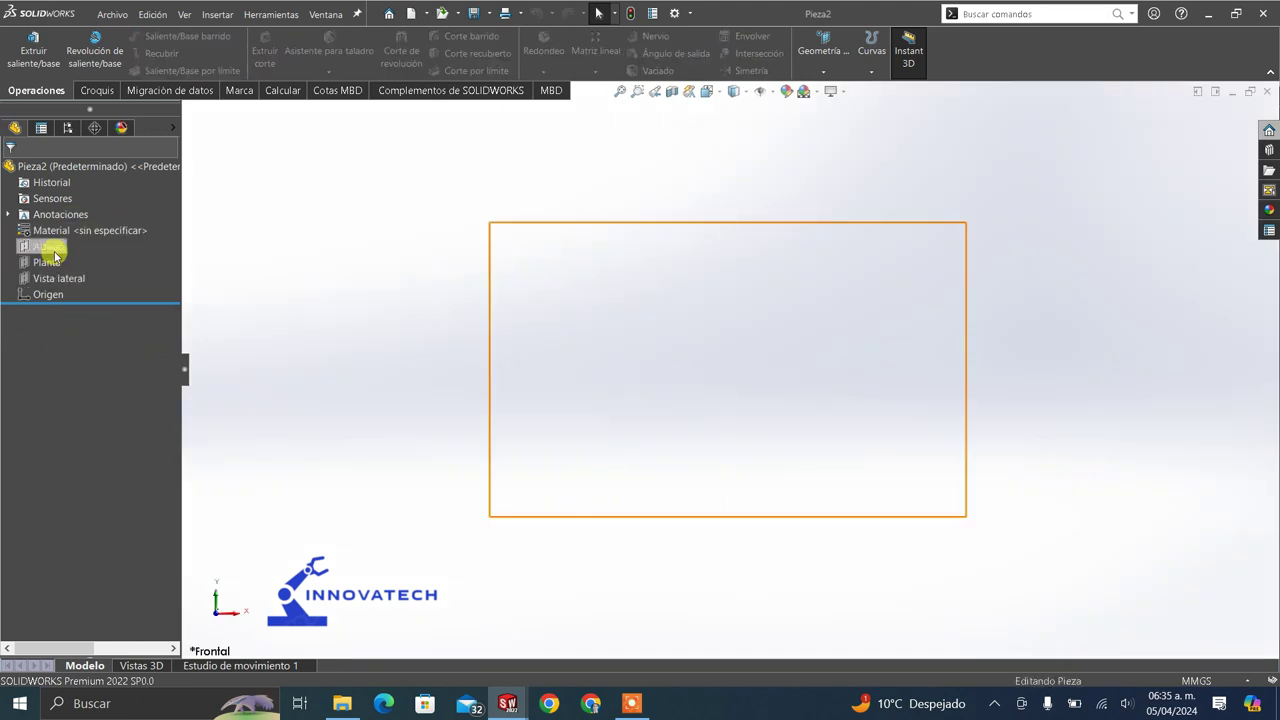
click(49, 248)
click(67, 236)
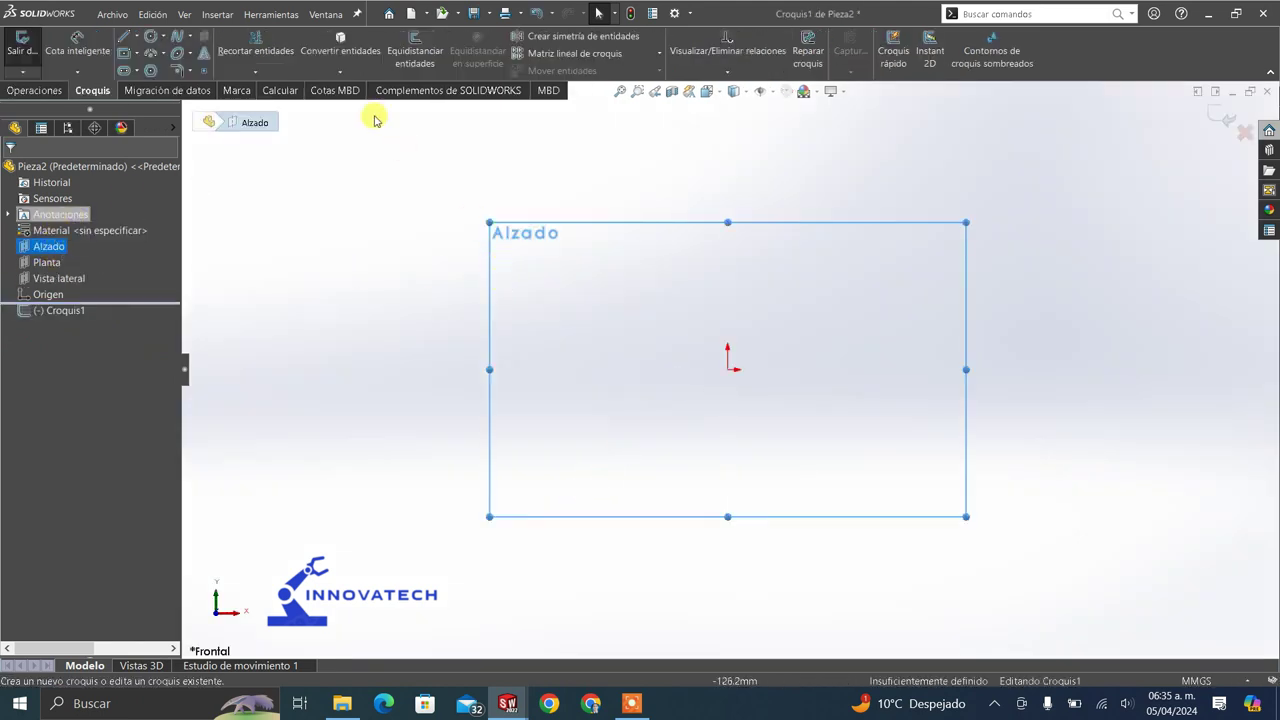
- Sketch a center rectangle from the origin, about 194 mm wide and 129 mm high
click(123, 52)
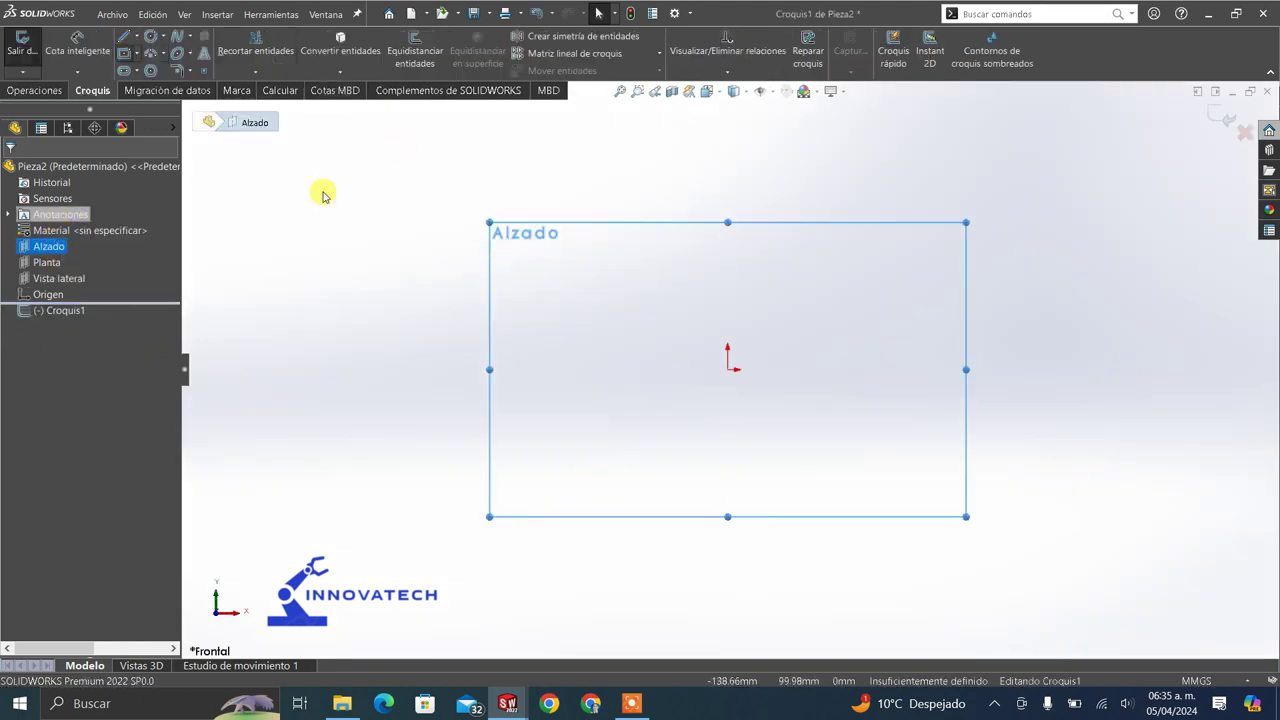
click(727, 368)
click(469, 197)
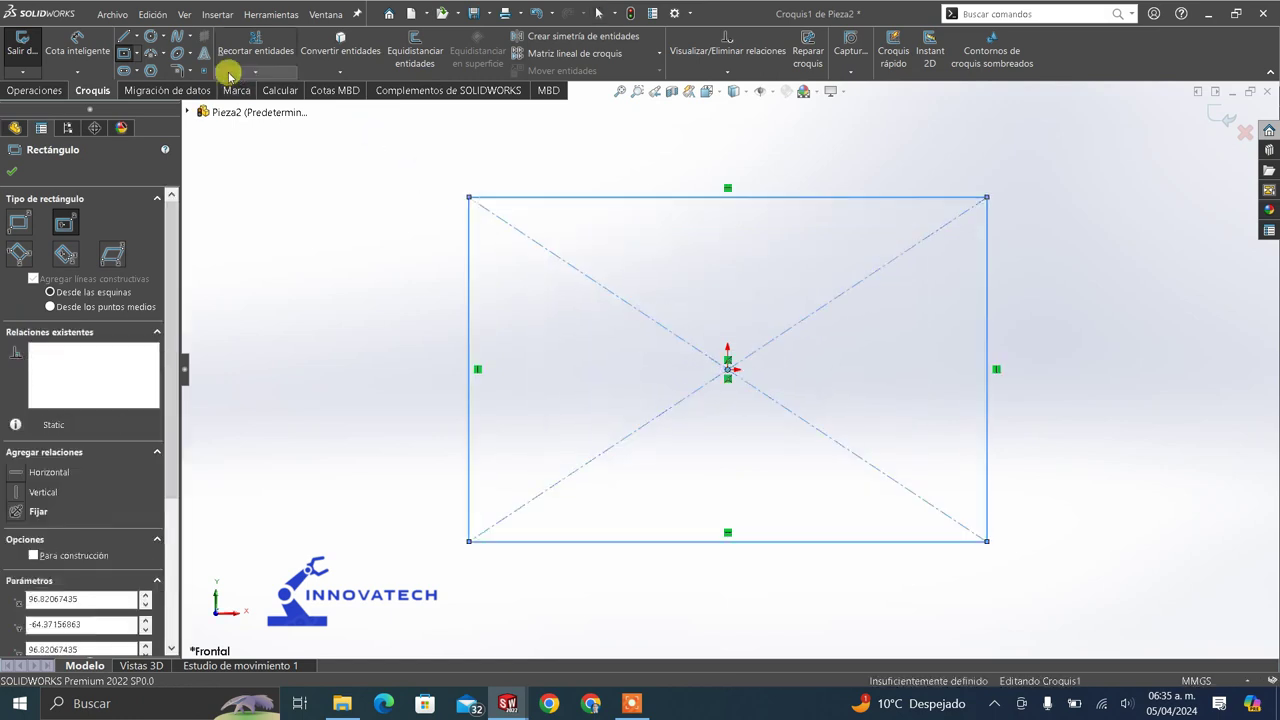
- Dimension the rectangle to 100 mm high and 100 mm wide
click(79, 44)
click(440, 292)
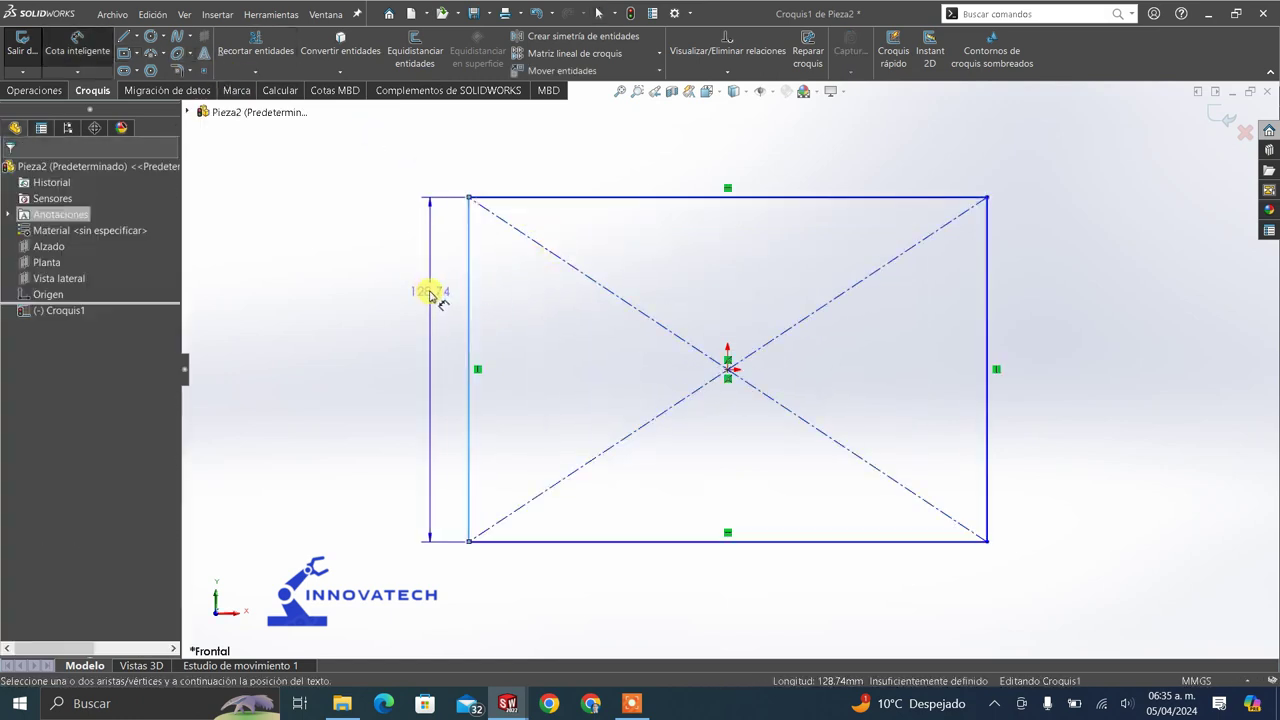
click(430, 300)
text(100)
key(Return)
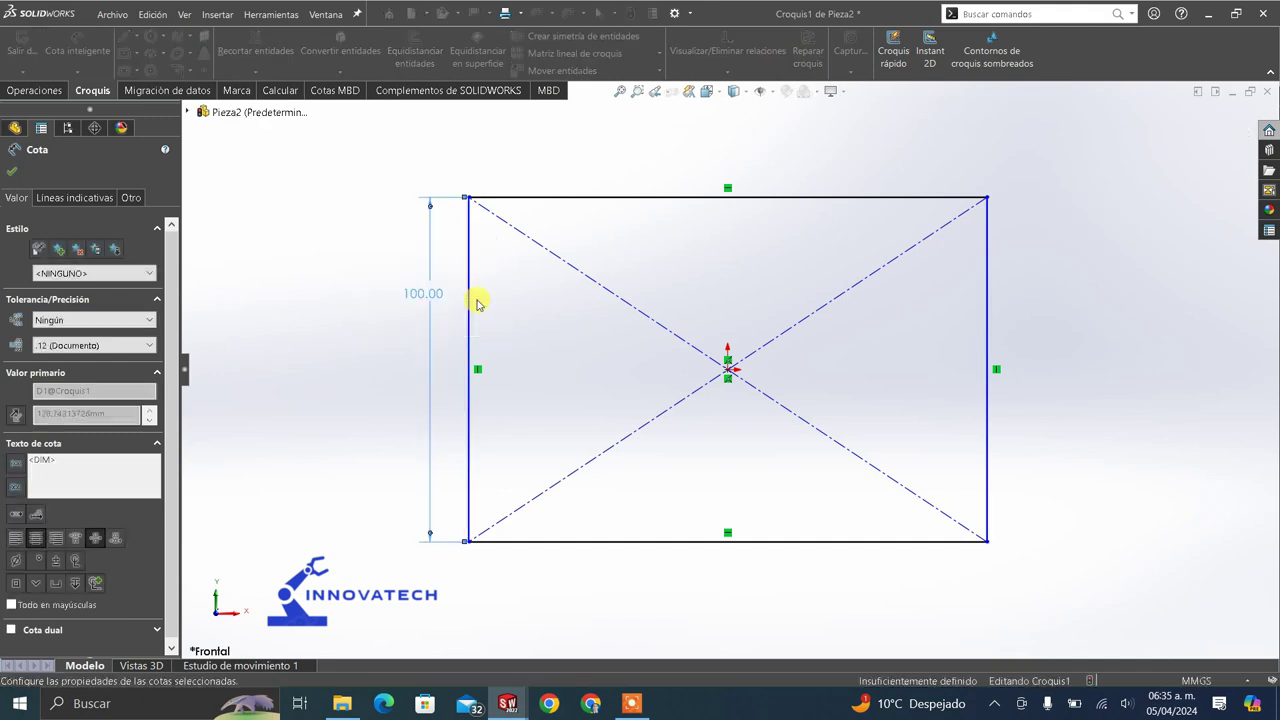
click(752, 198)
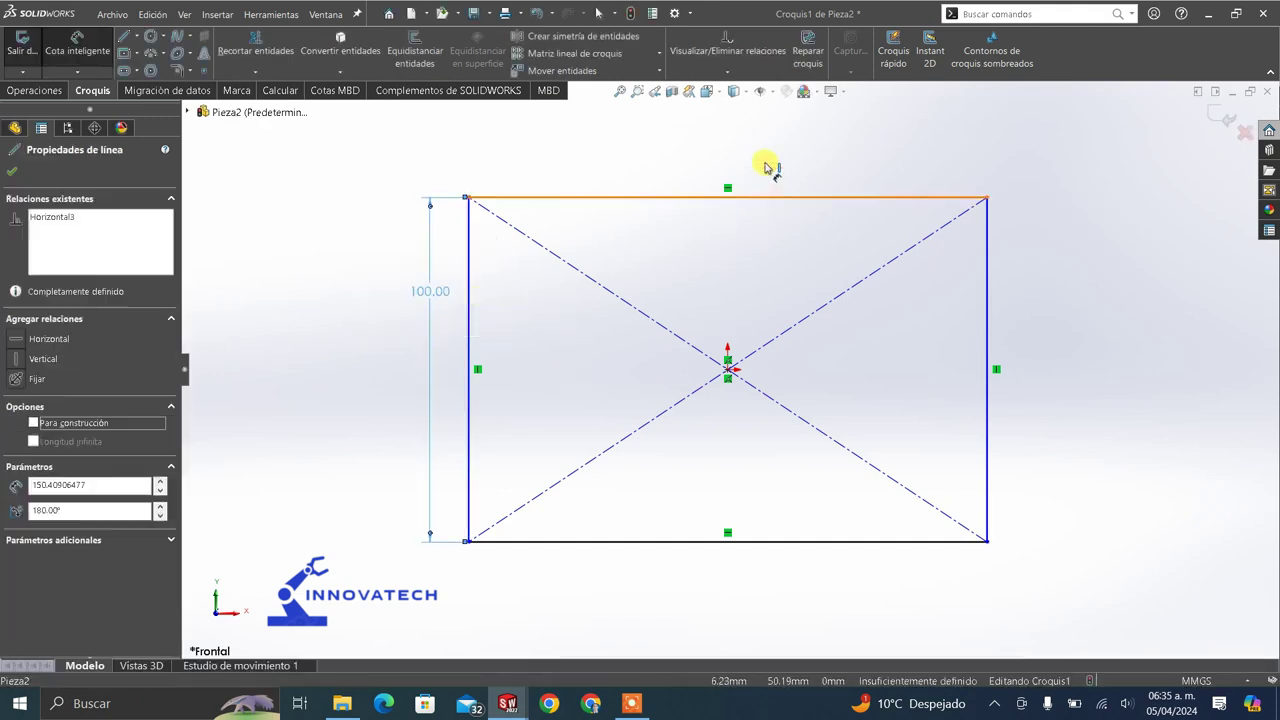
click(768, 168)
text(100)
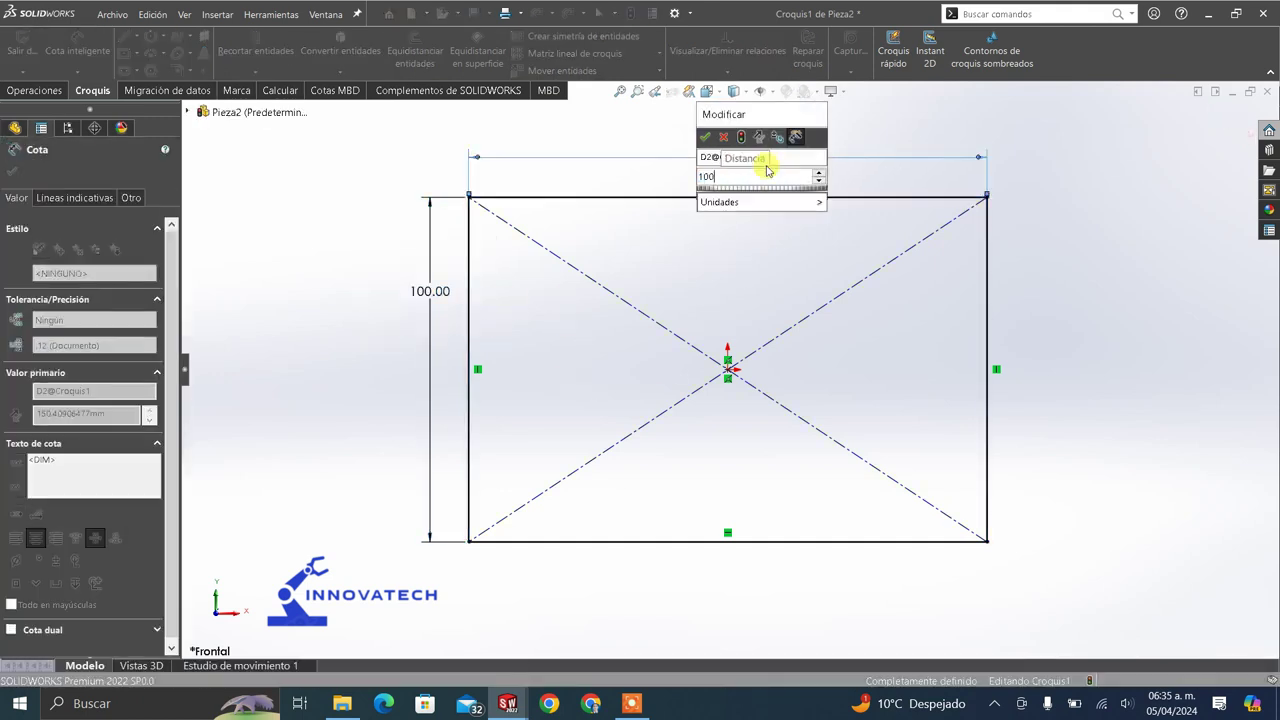
key(Return)
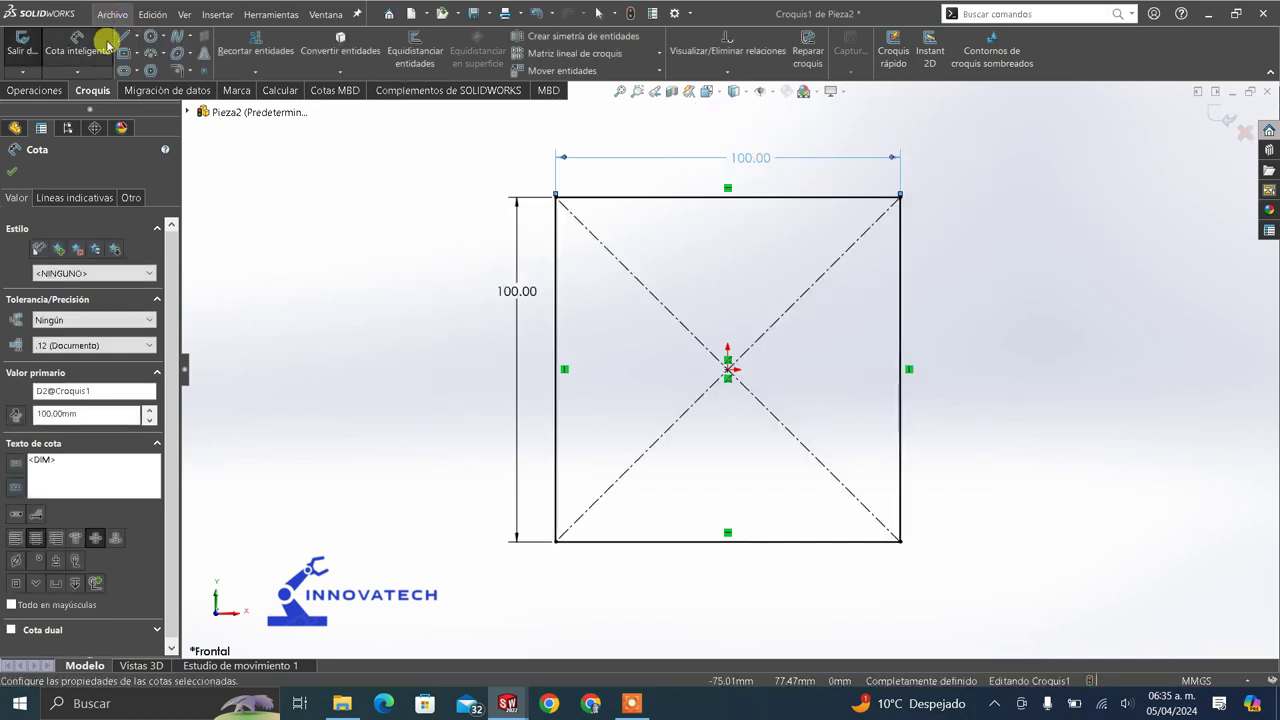
- Extrude the square profile as a boss to a blind depth of 20 mm
click(20, 90)
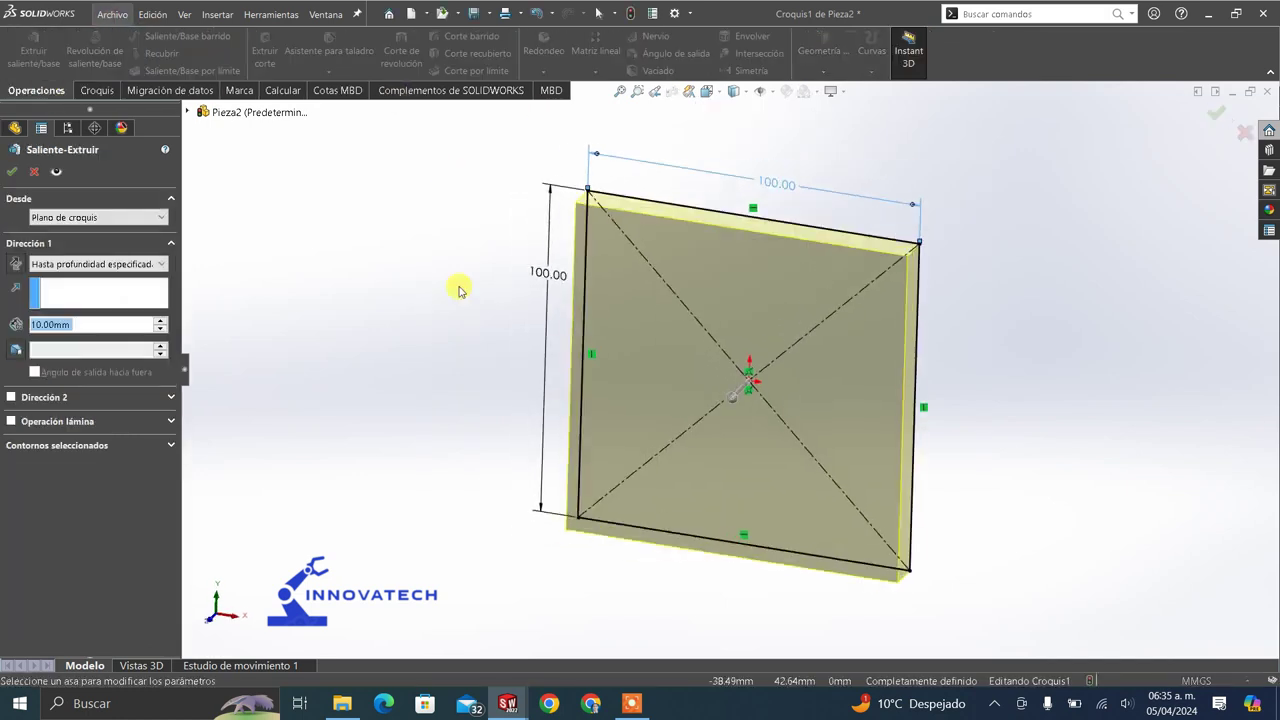
text(20)
key(Return)
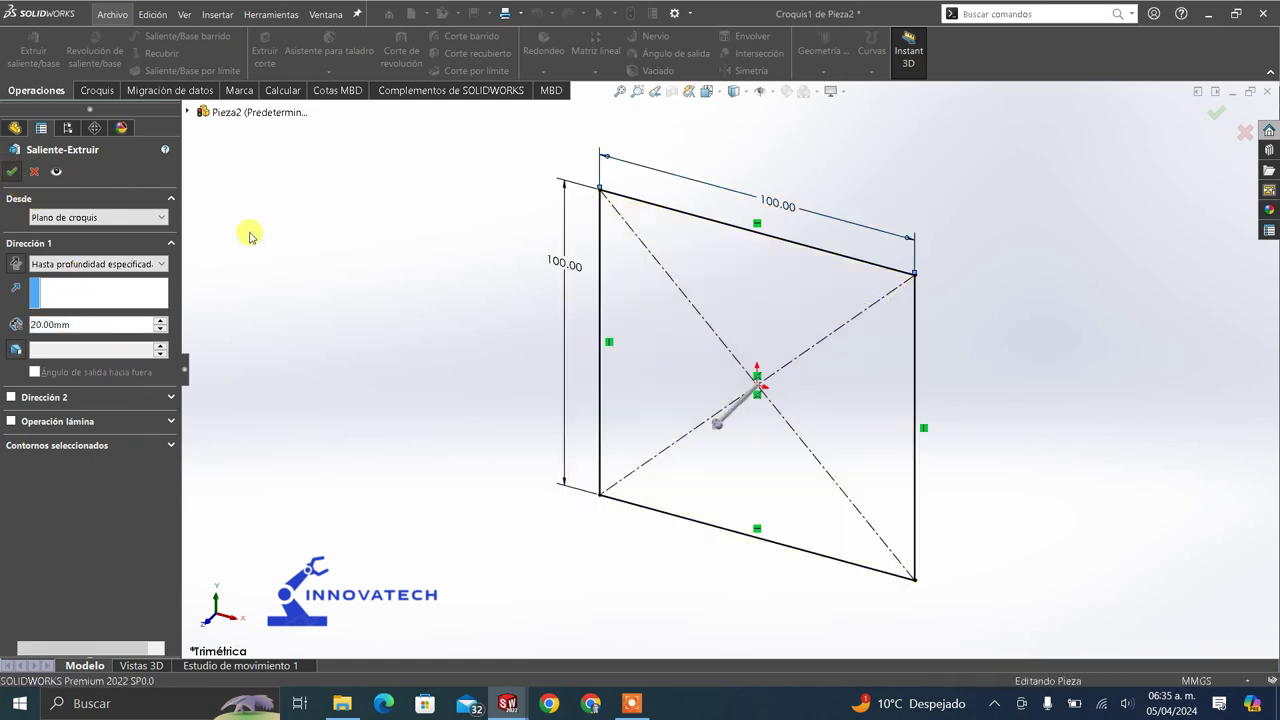
- Chamfer the block's four short corner edges with a 10 mm distance at 45°
middle_drag(477, 374, 556, 390)
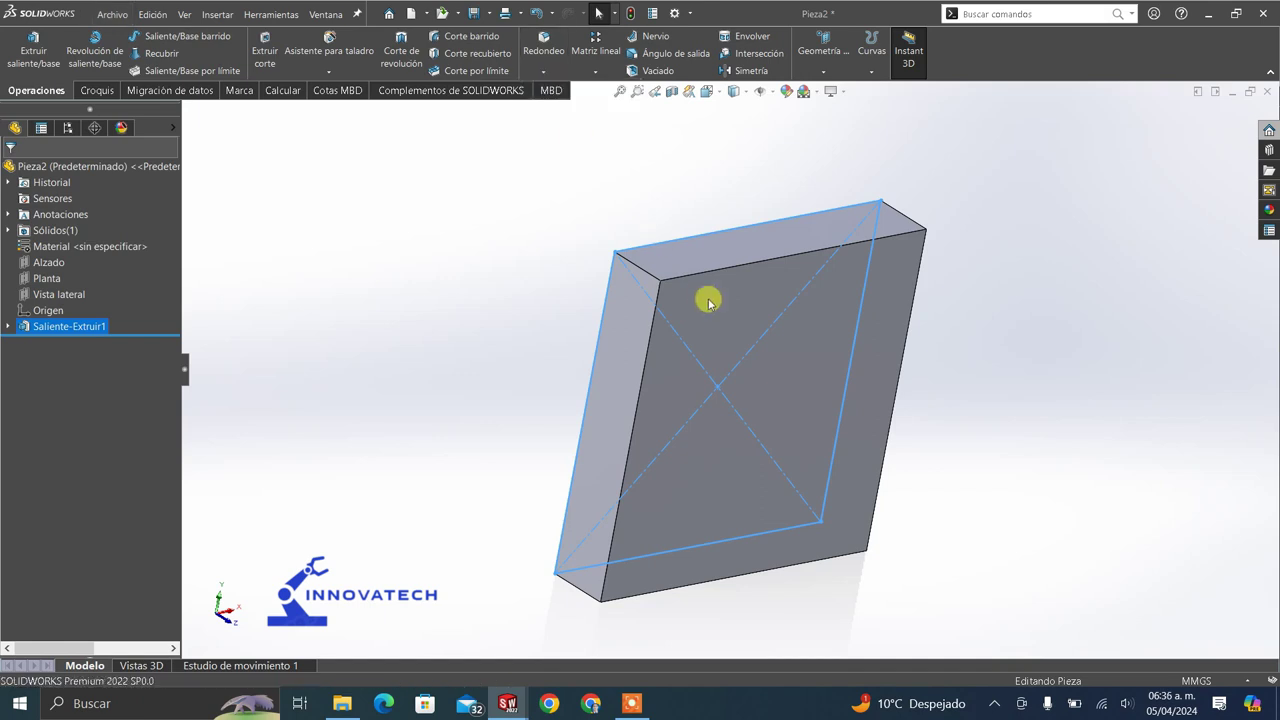
click(648, 275)
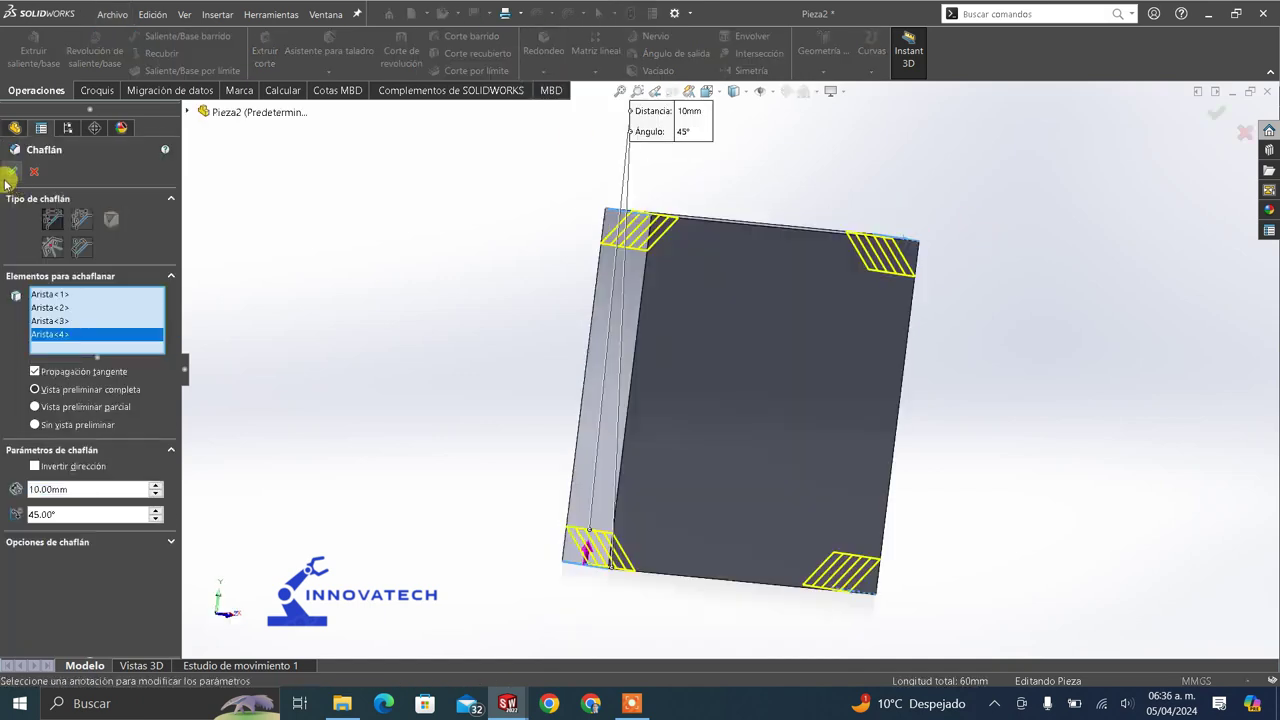
click(12, 172)
- Save the chamfered block as Molde 3 in the Molde engrane folder
middle_drag(450, 325, 452, 37)
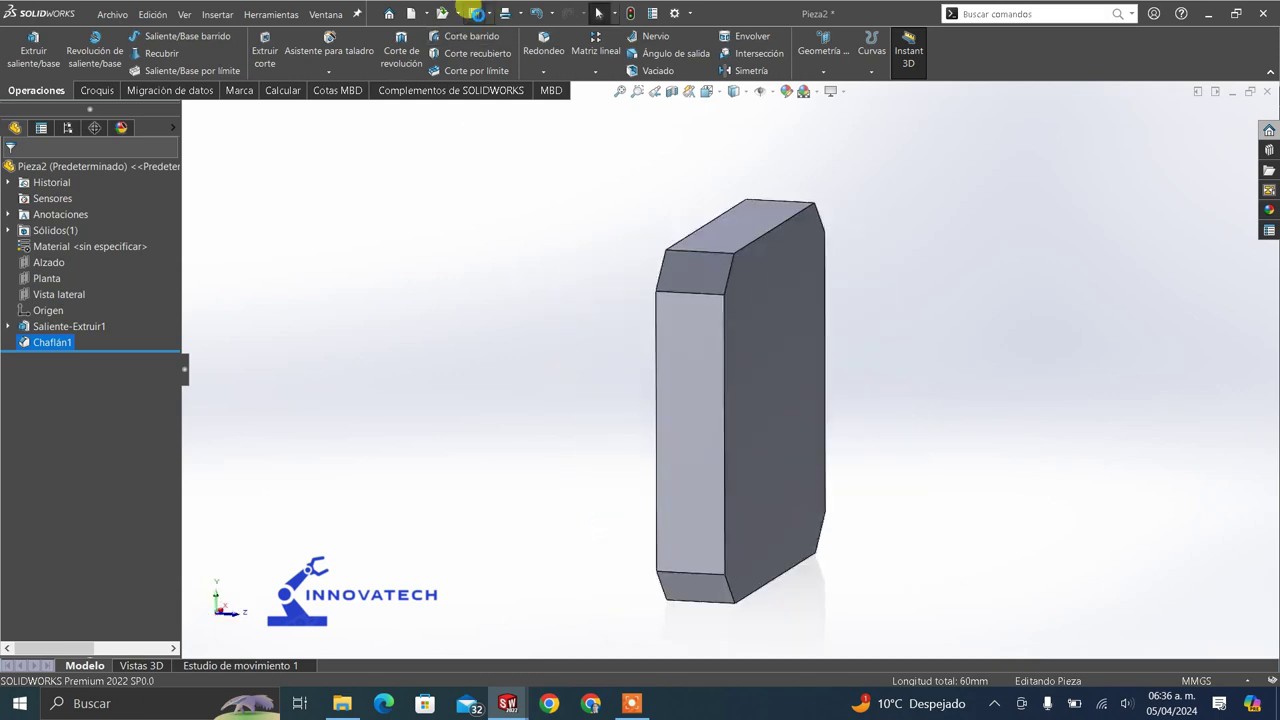
click(472, 13)
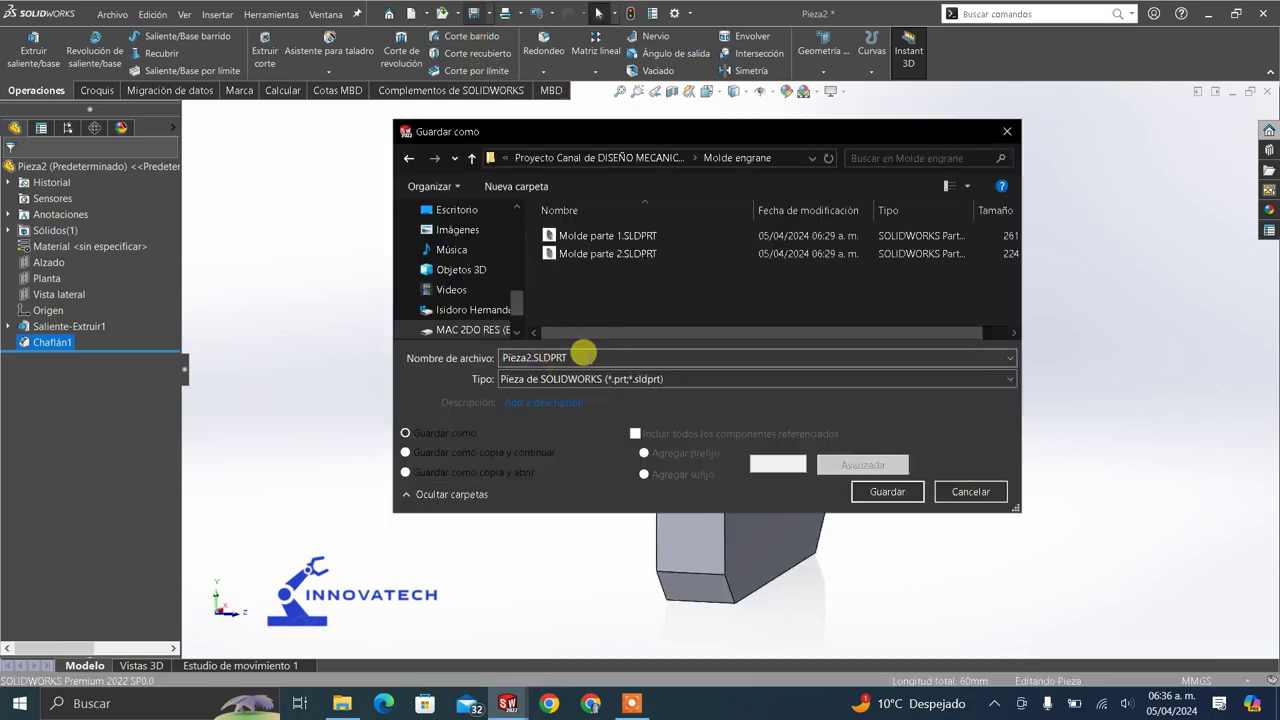
double_click(520, 357)
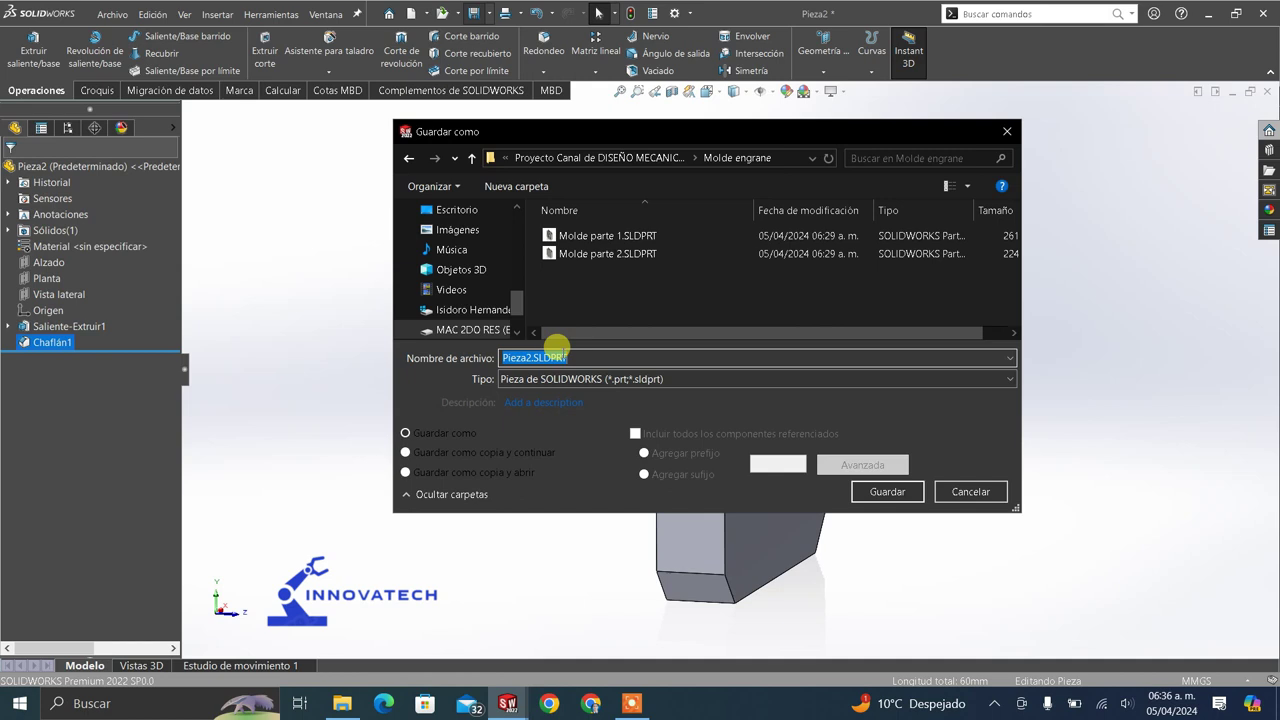
text(Molde 3)
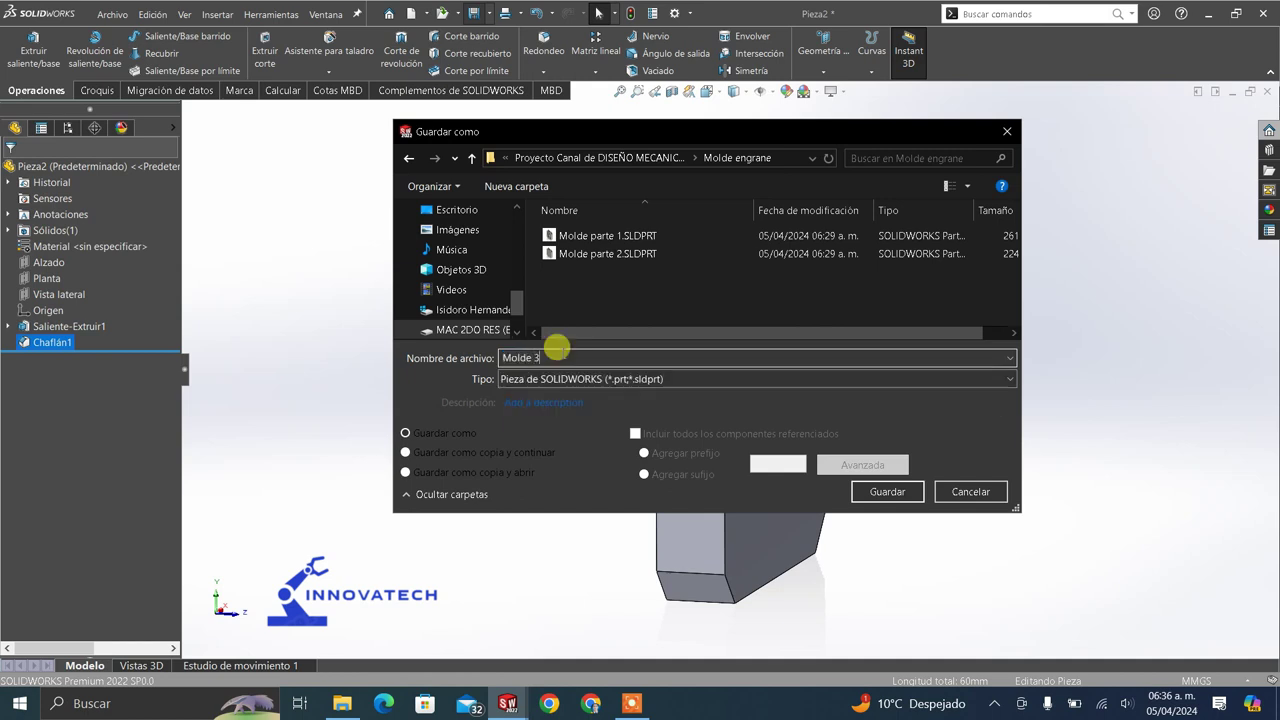
key(Return)
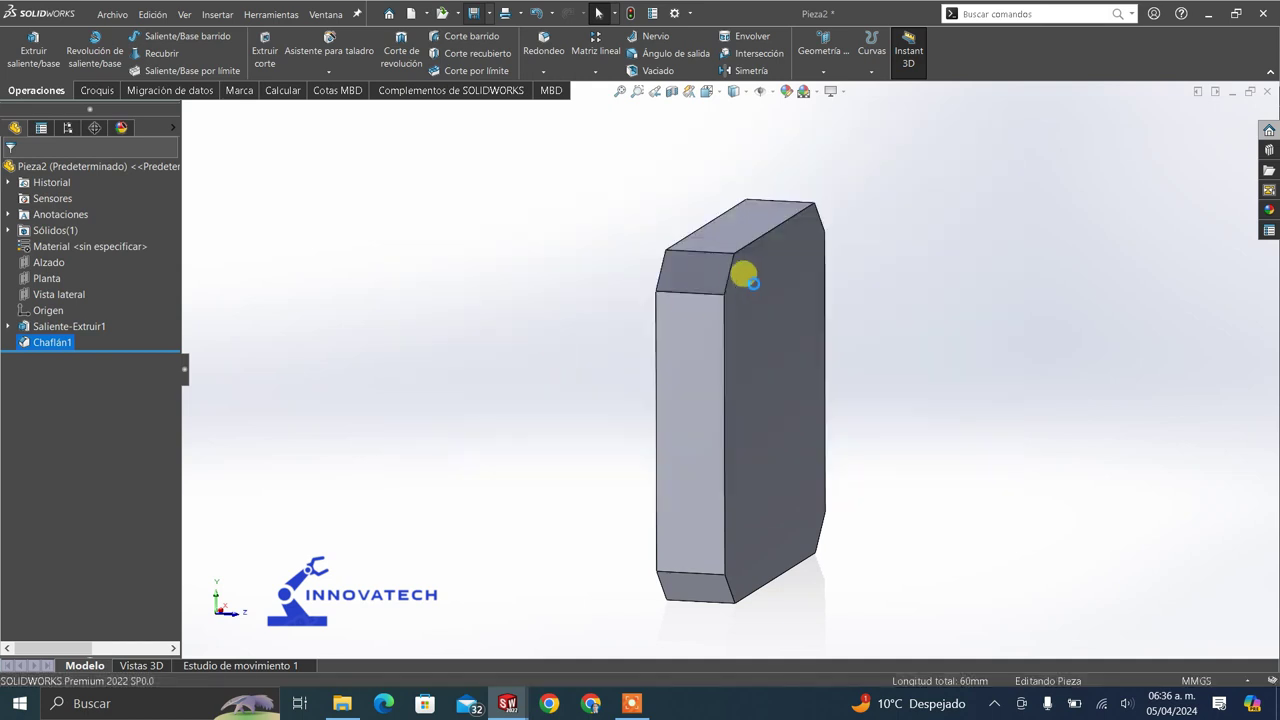
- Save the same block under a second file name, Molde 4, in the Molde engrane folder
middle_drag(806, 357, 740, 371)
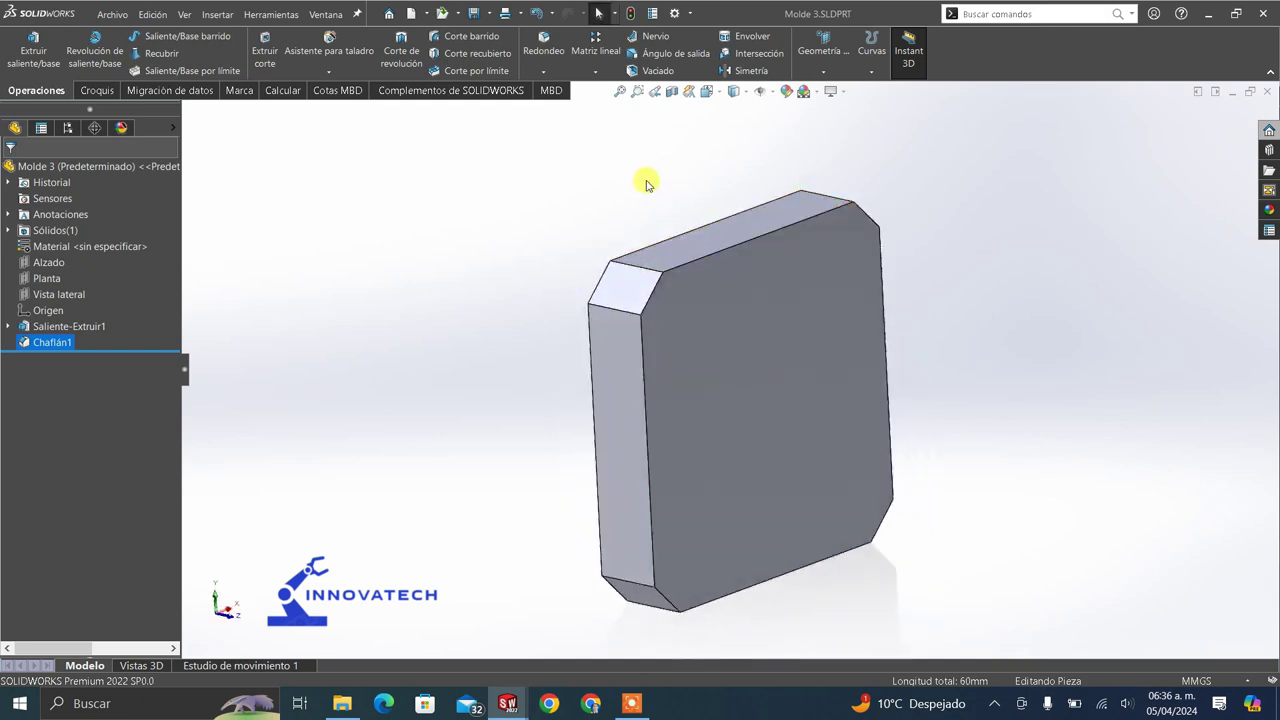
click(491, 16)
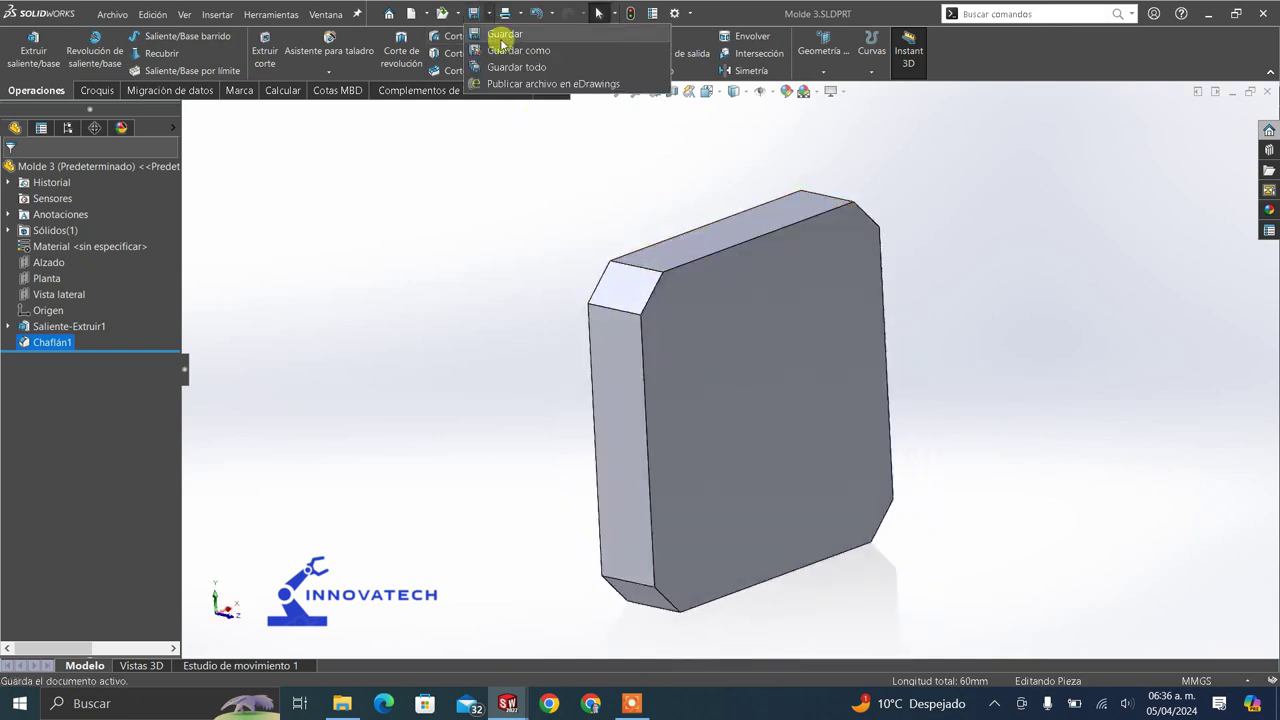
click(498, 47)
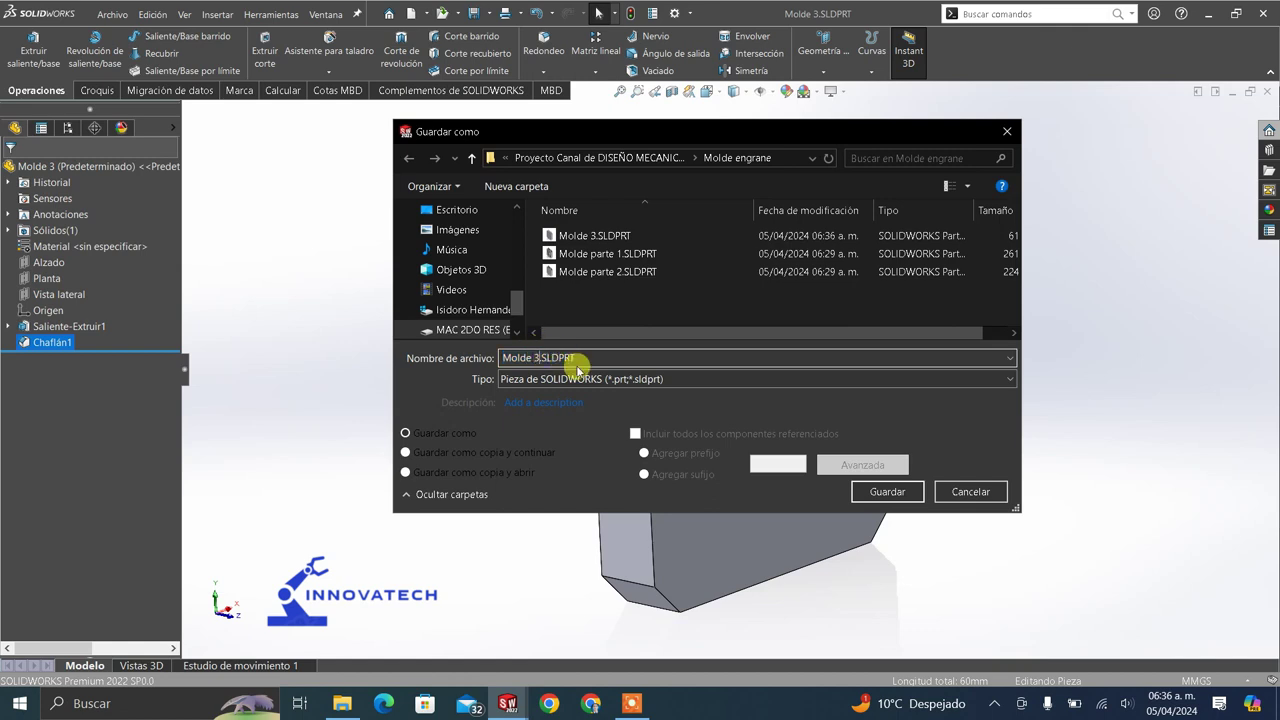
key(Return)
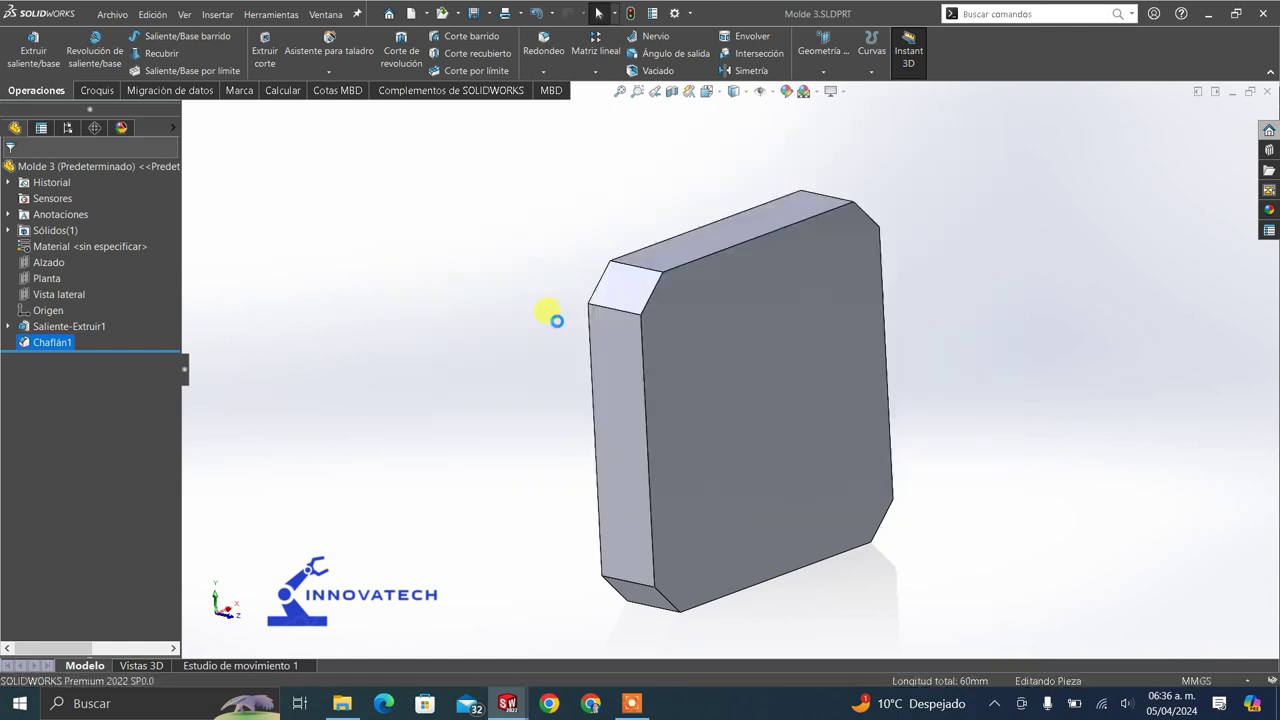
- Switch to File Explorer and open Molde 3.SLDPRT from the Molde engrane folder
click(342, 703)
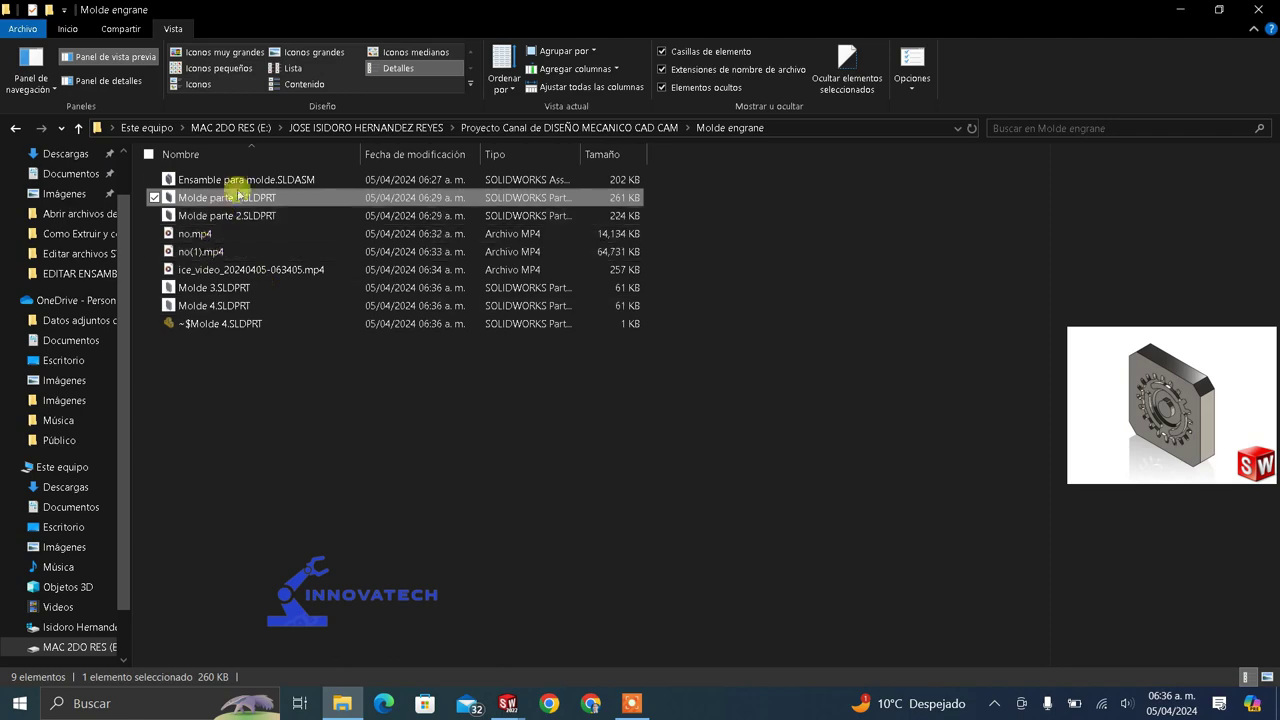
click(274, 287)
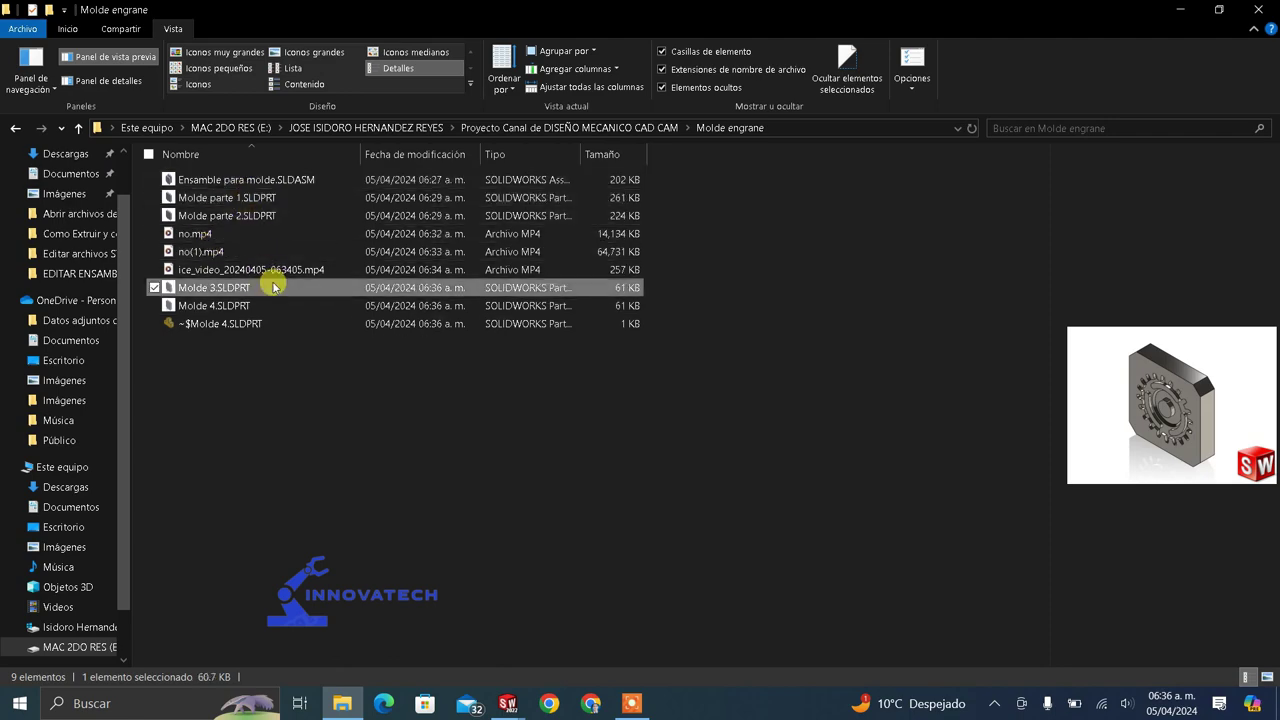
double_click(274, 287)
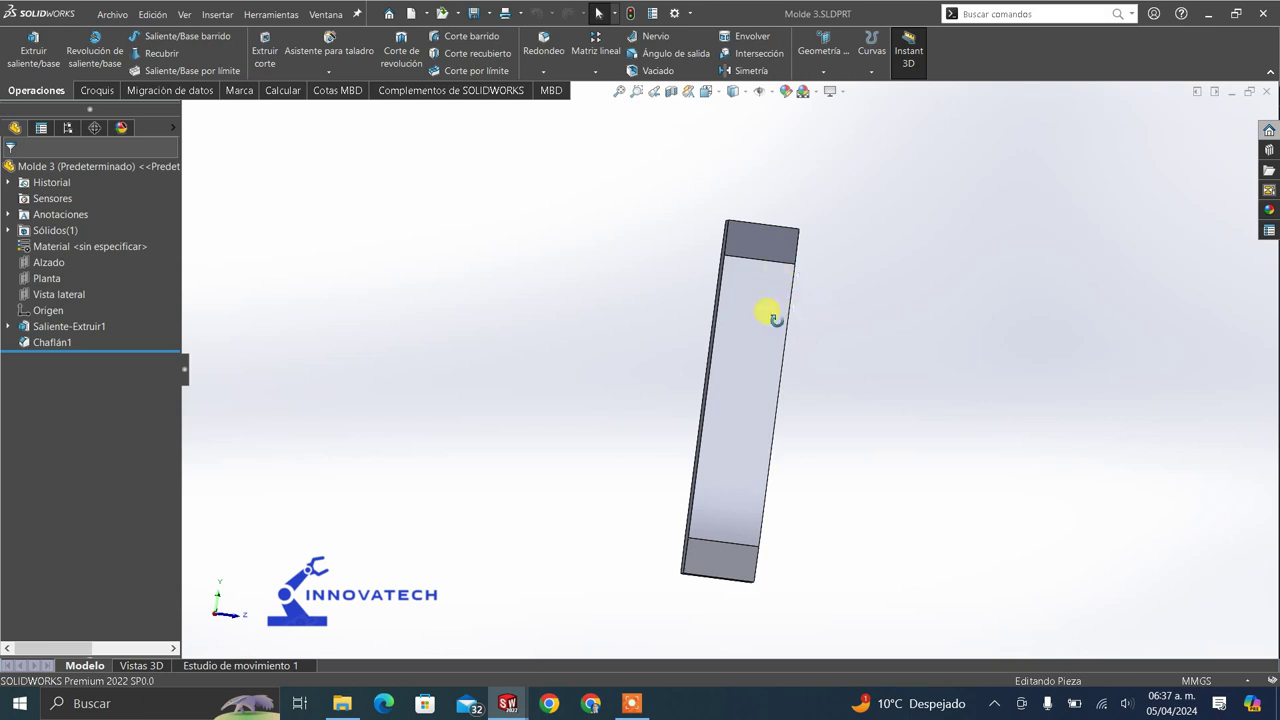
- Create an assembly from the open part and place Molde 3 on the assembly origin with origins displayed
click(423, 14)
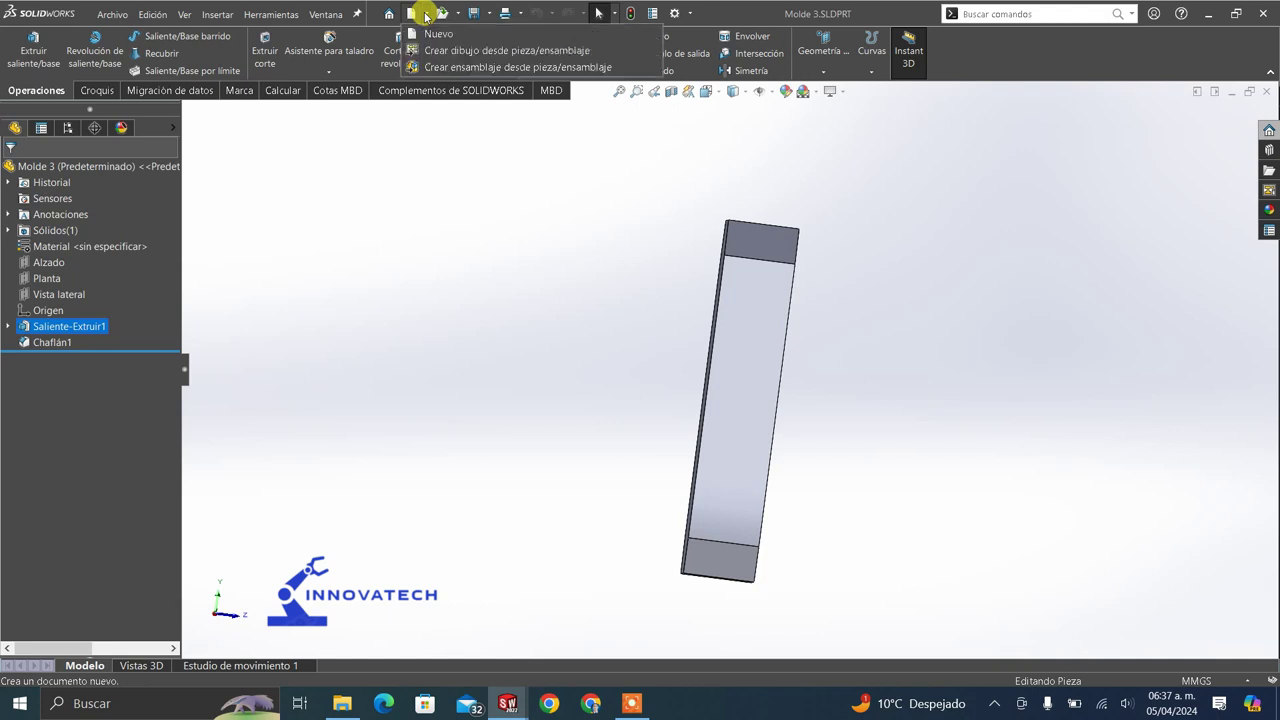
click(447, 70)
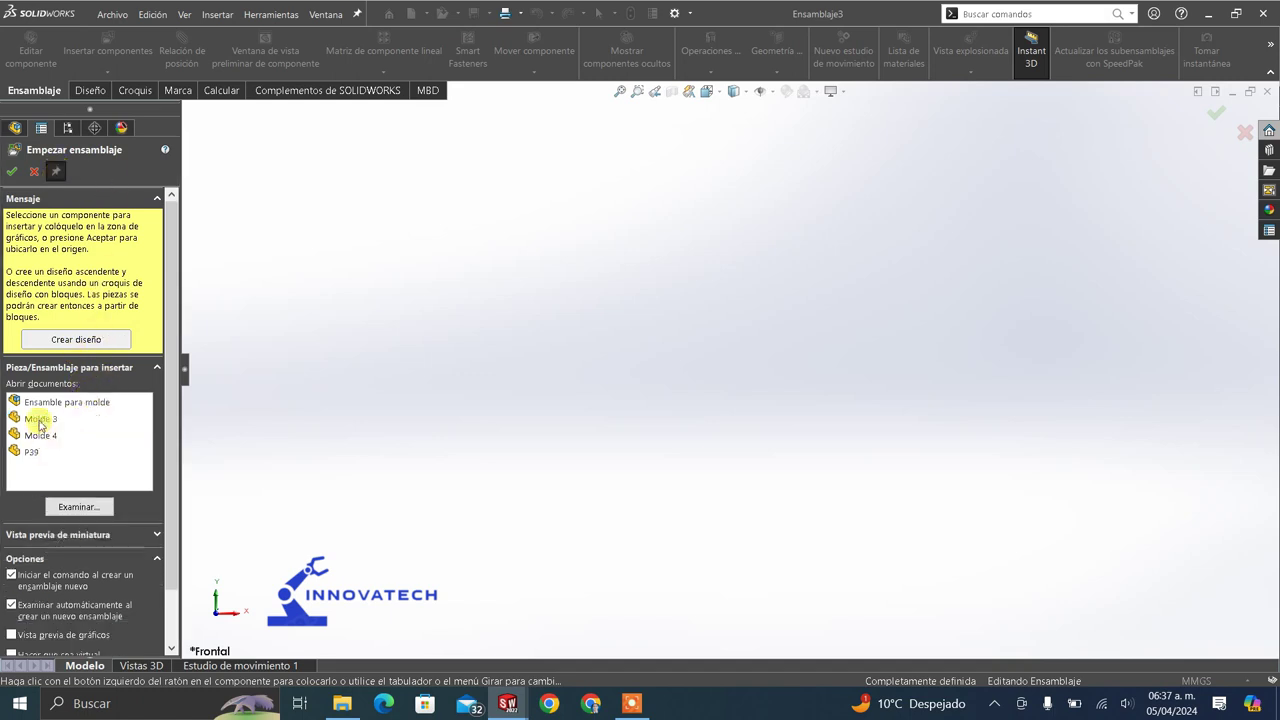
click(771, 91)
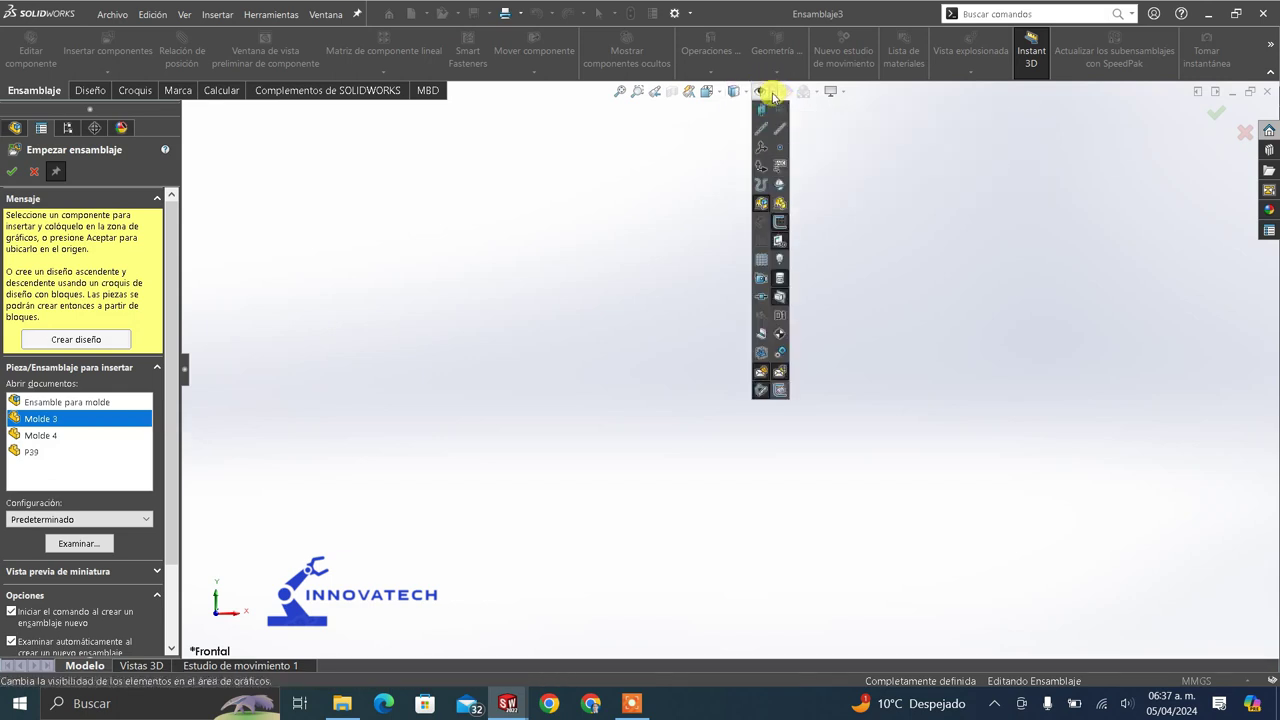
click(762, 168)
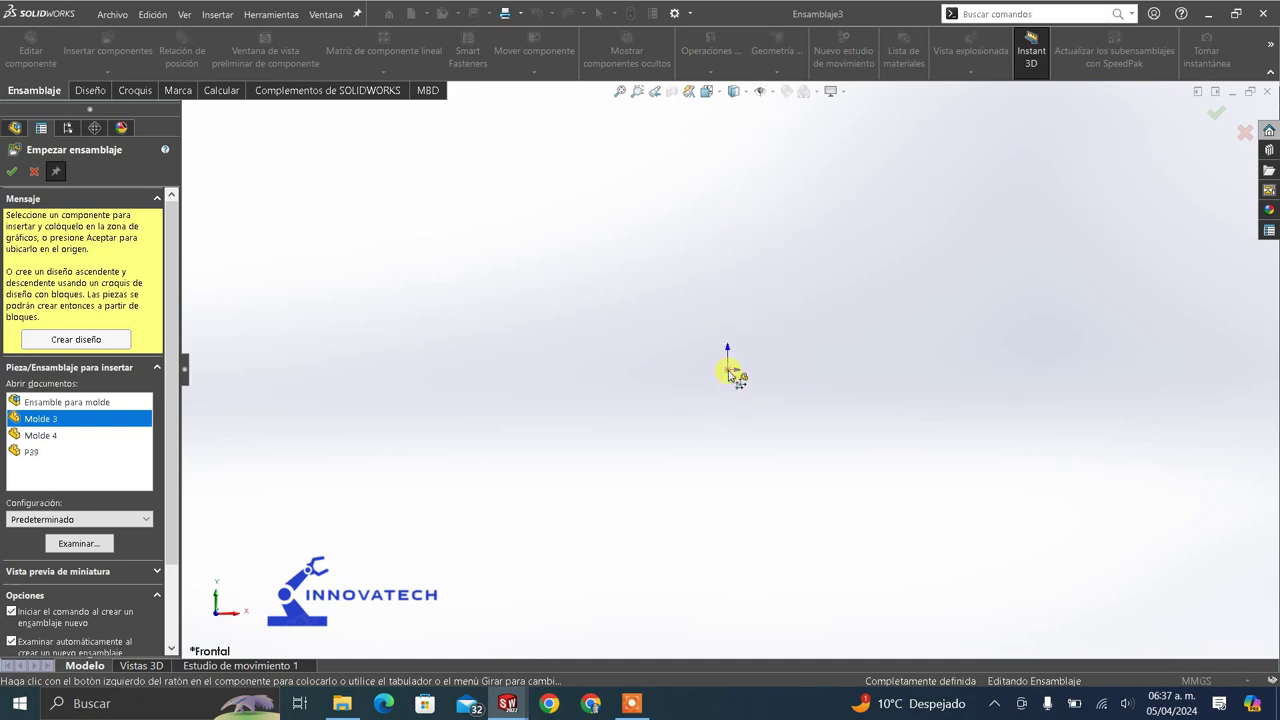
click(729, 372)
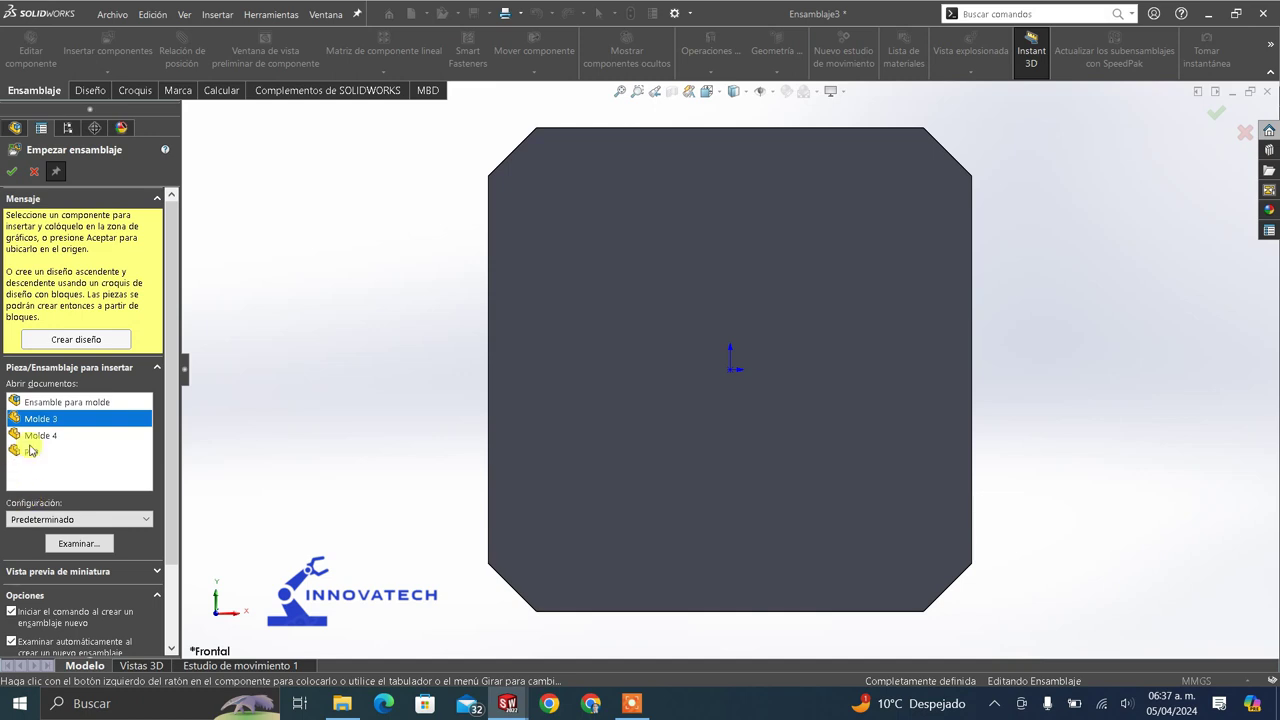
- Insert P39 and Molde 4 into the assembly on opposite sides of Molde 3
click(33, 453)
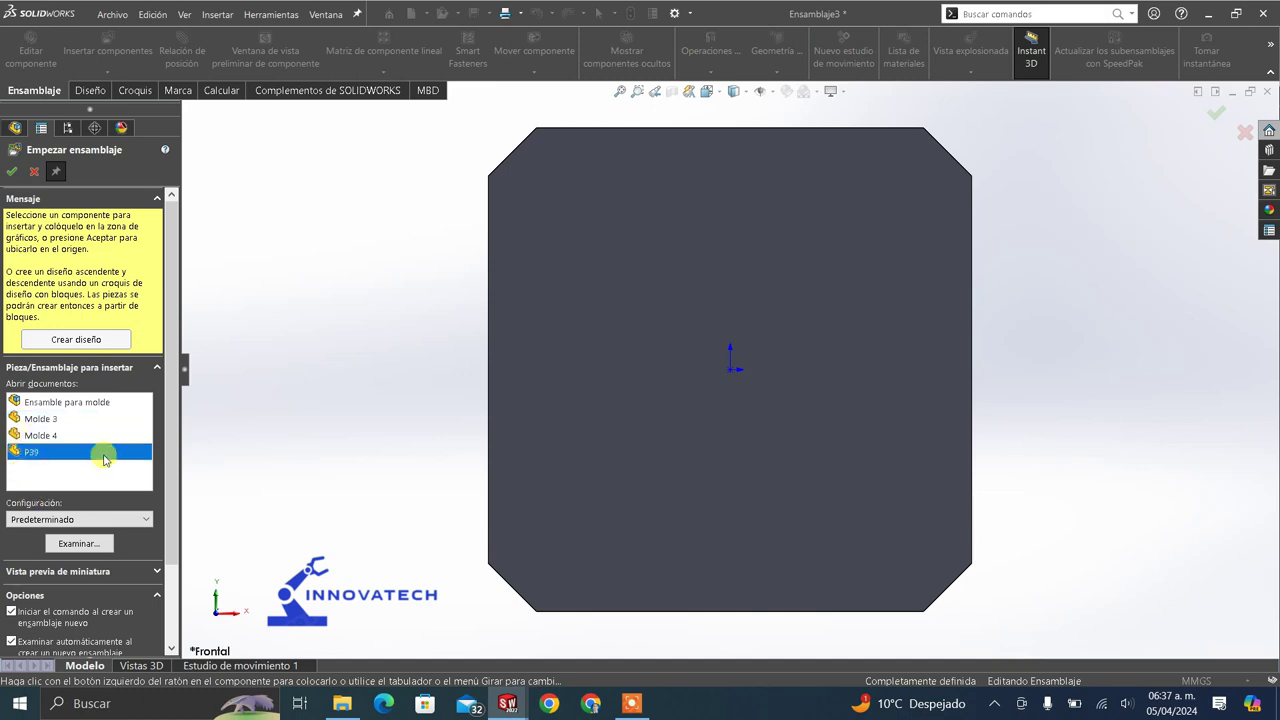
click(360, 413)
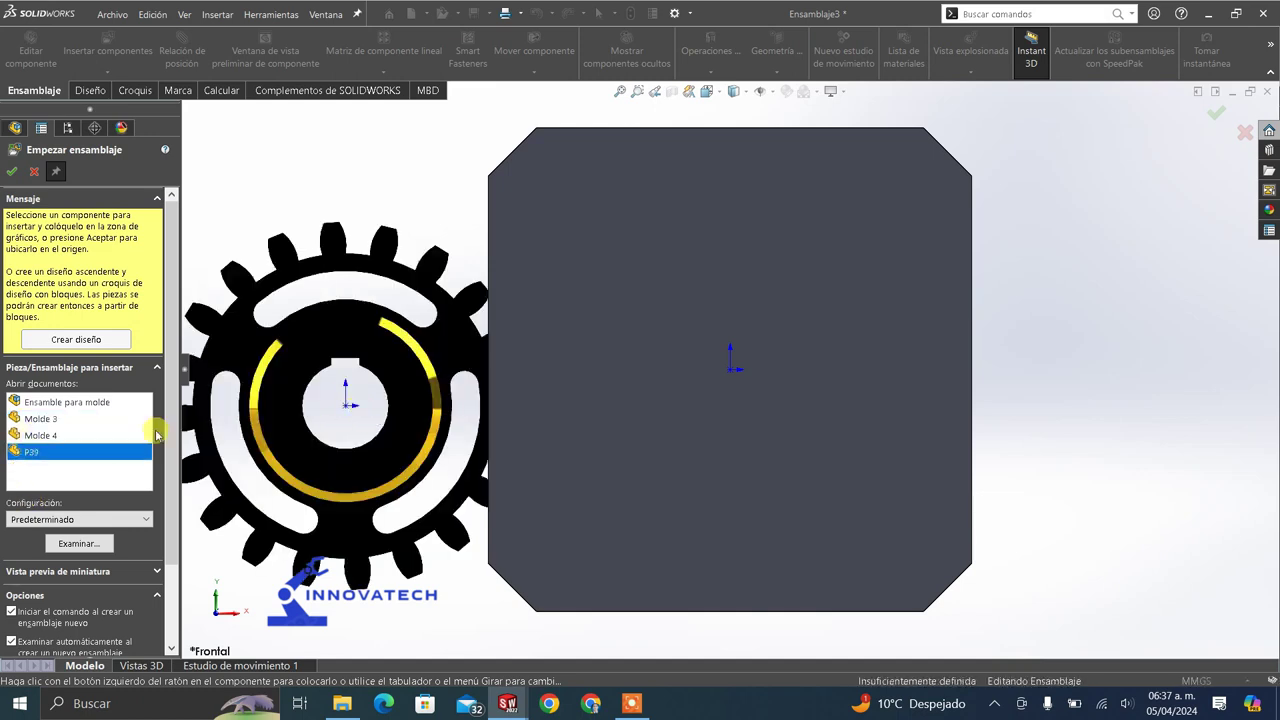
click(46, 437)
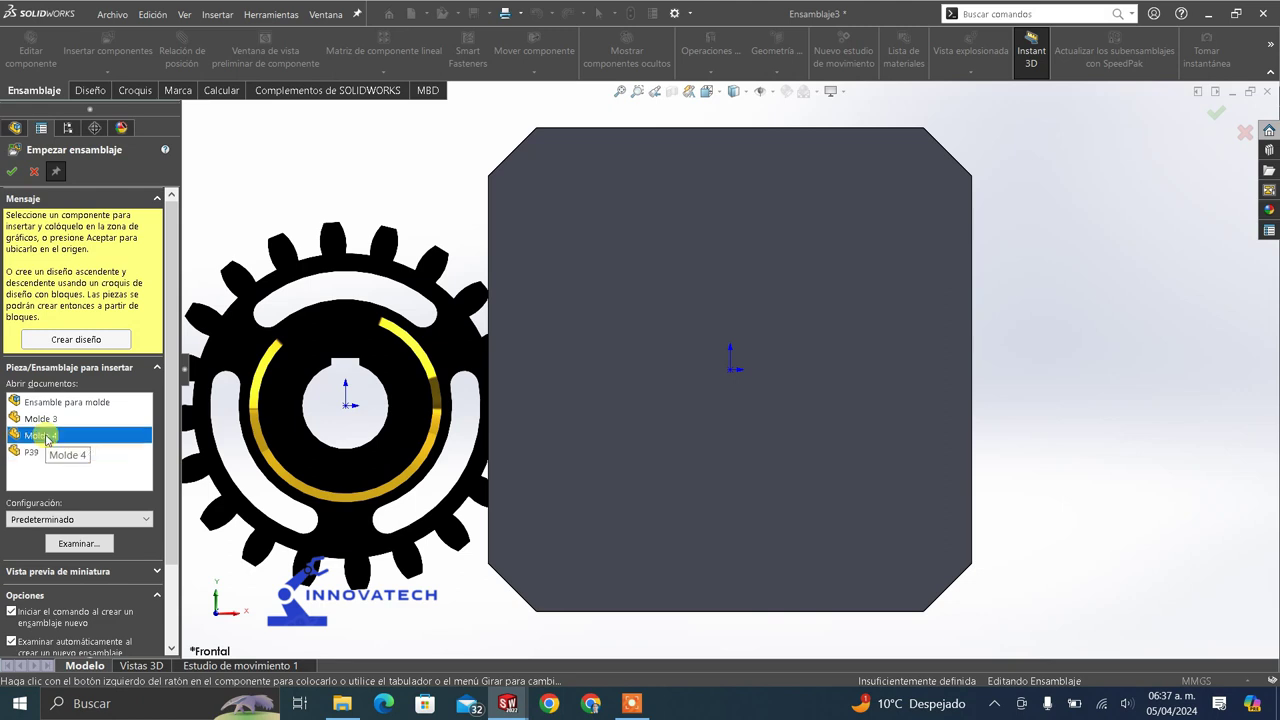
scroll(605, 520, up, 5)
middle_drag(857, 514, 940, 520)
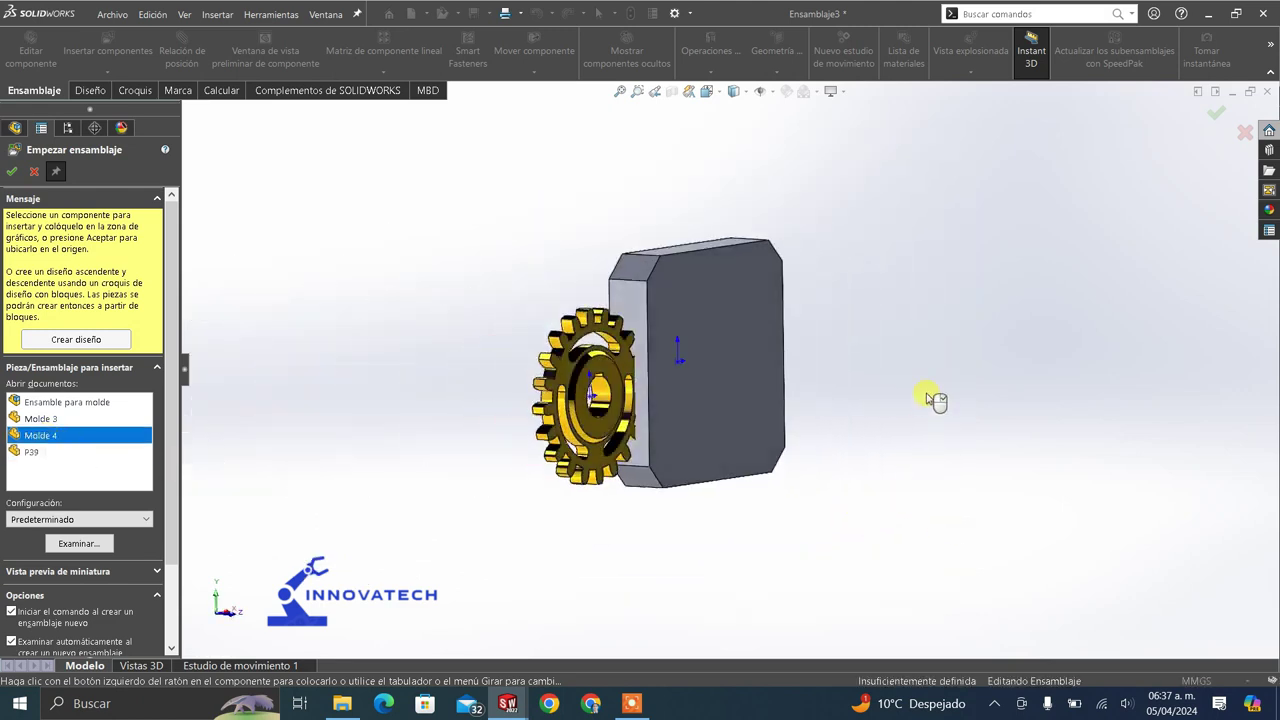
click(11, 172)
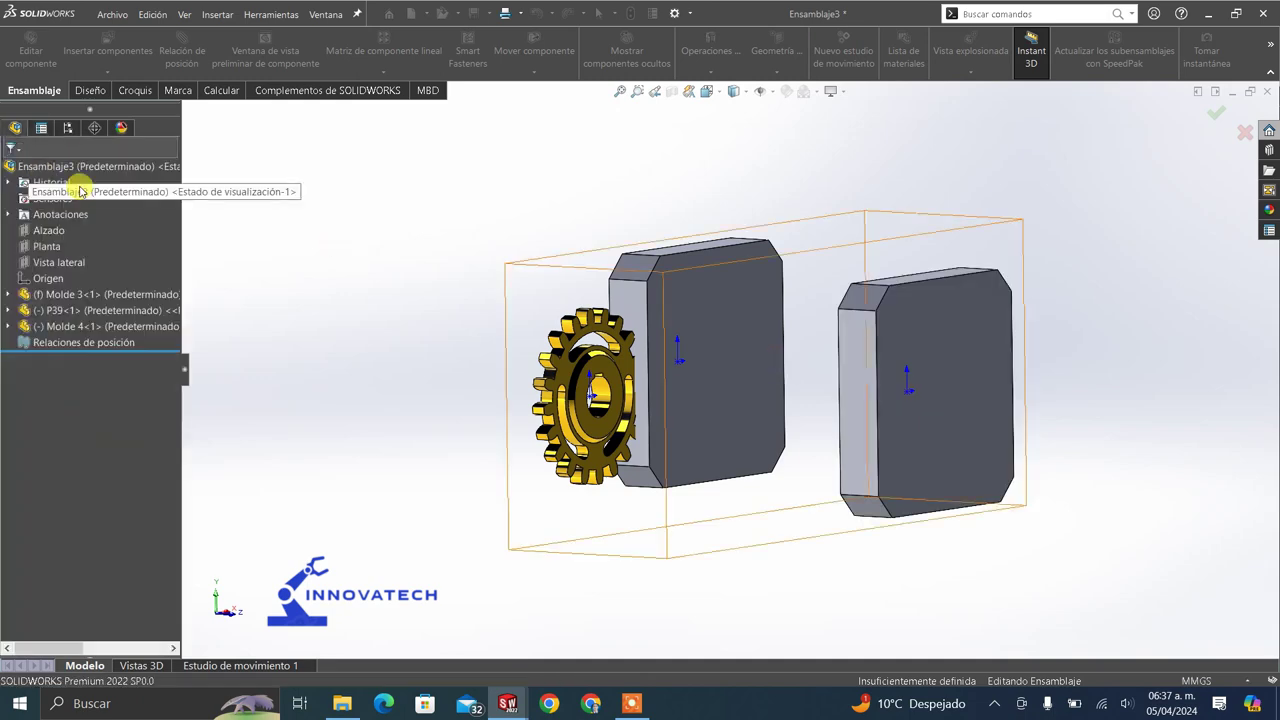
- Move the P39 gear to the space between the two mold blocks, in front of Molde 3
middle_drag(750, 275, 743, 355)
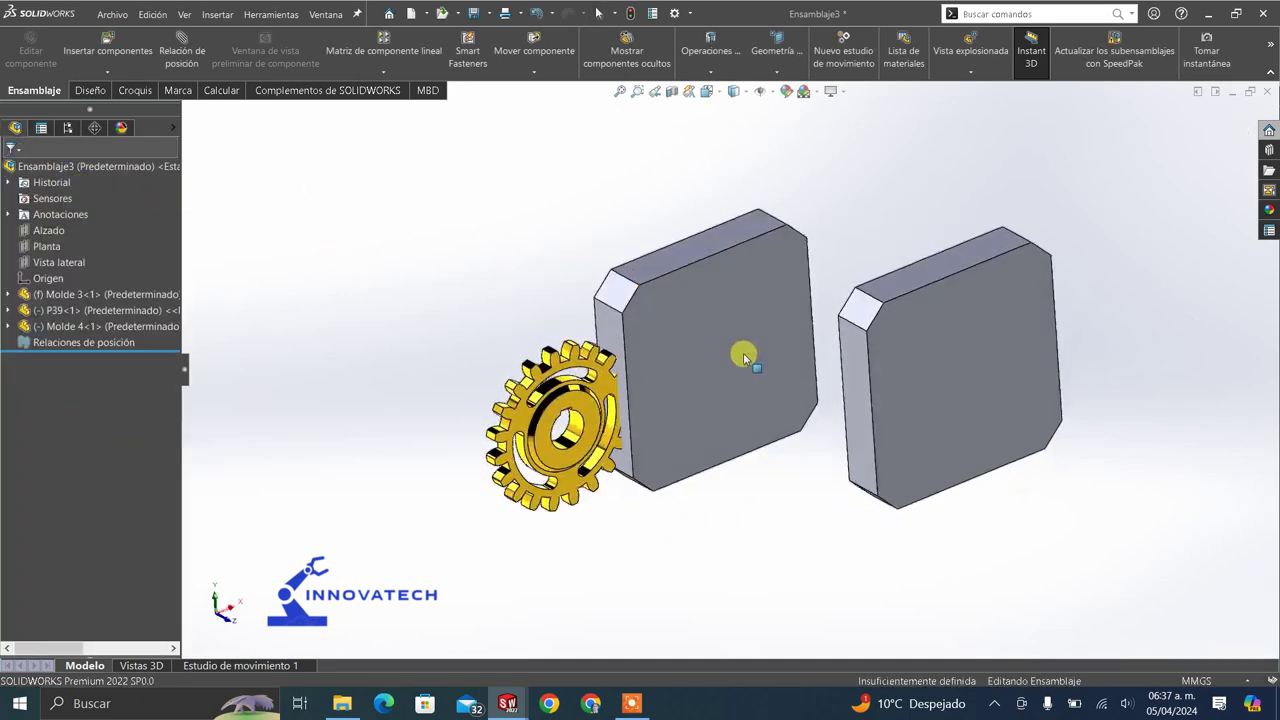
scroll(739, 362, up, 2)
drag(614, 408, 727, 370)
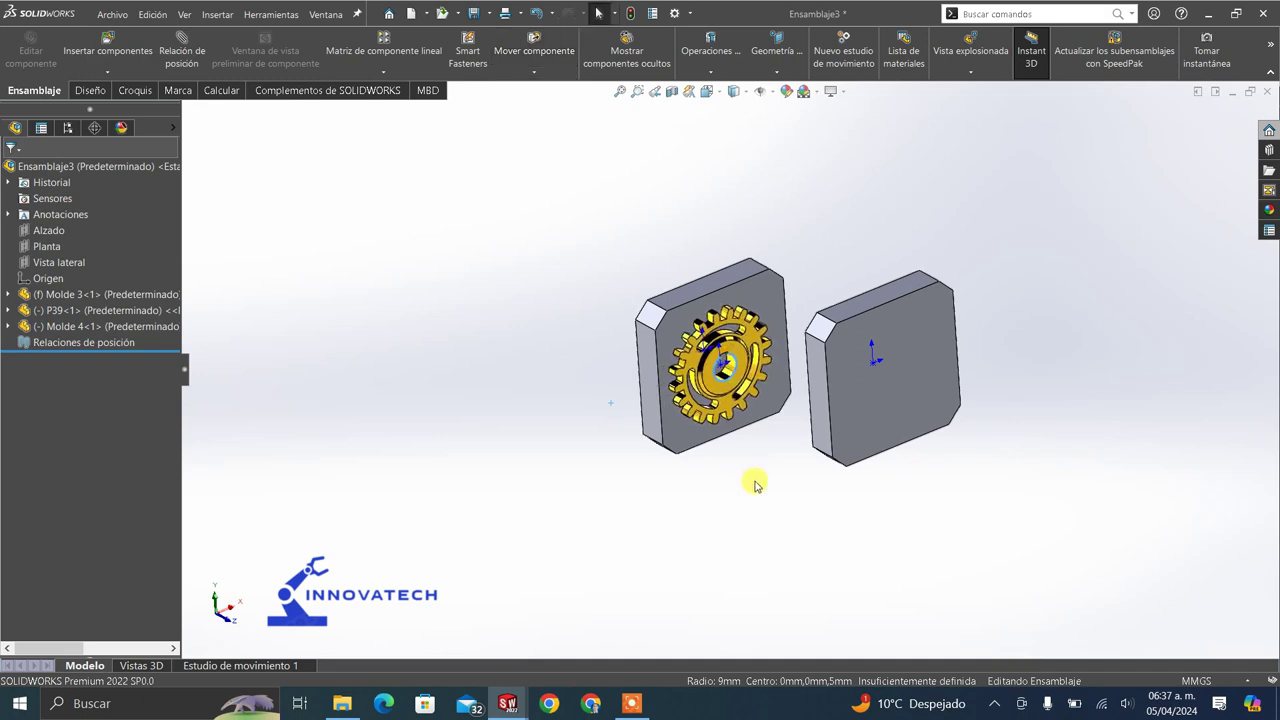
- Mate the Alzado plane of P39 coincident with the face of Molde 3 that faces Molde 4
click(8, 326)
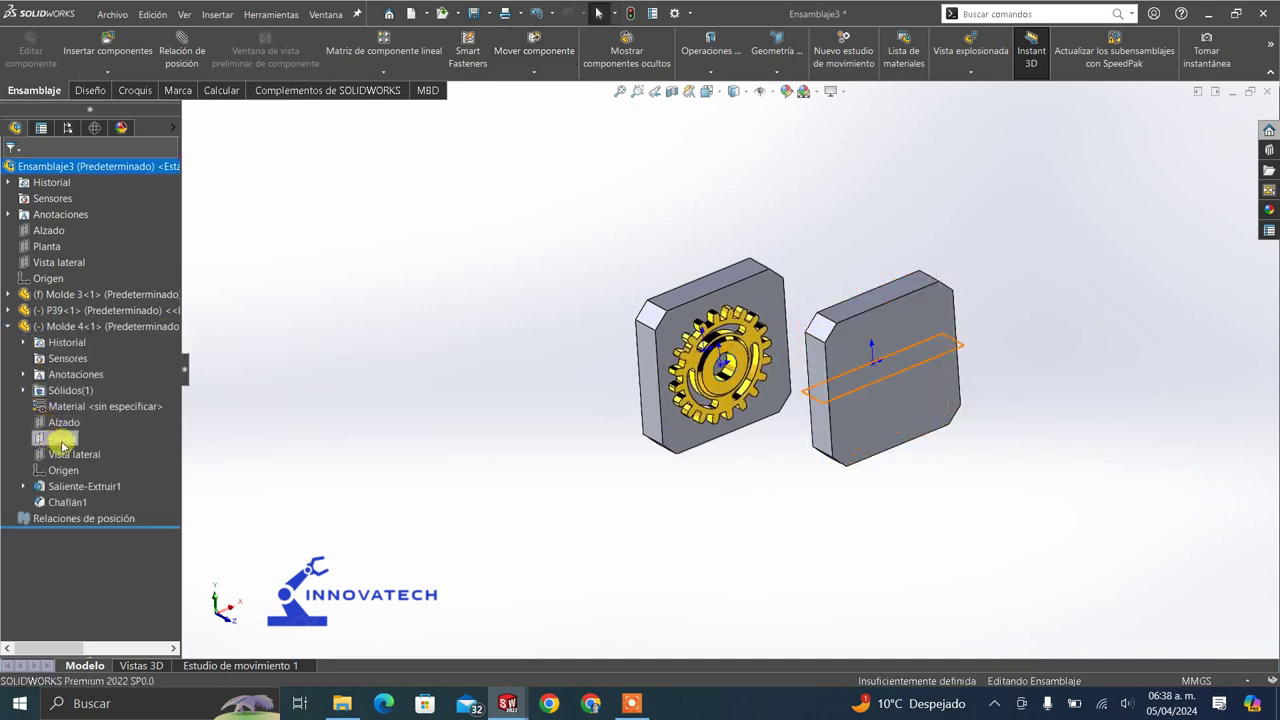
click(8, 310)
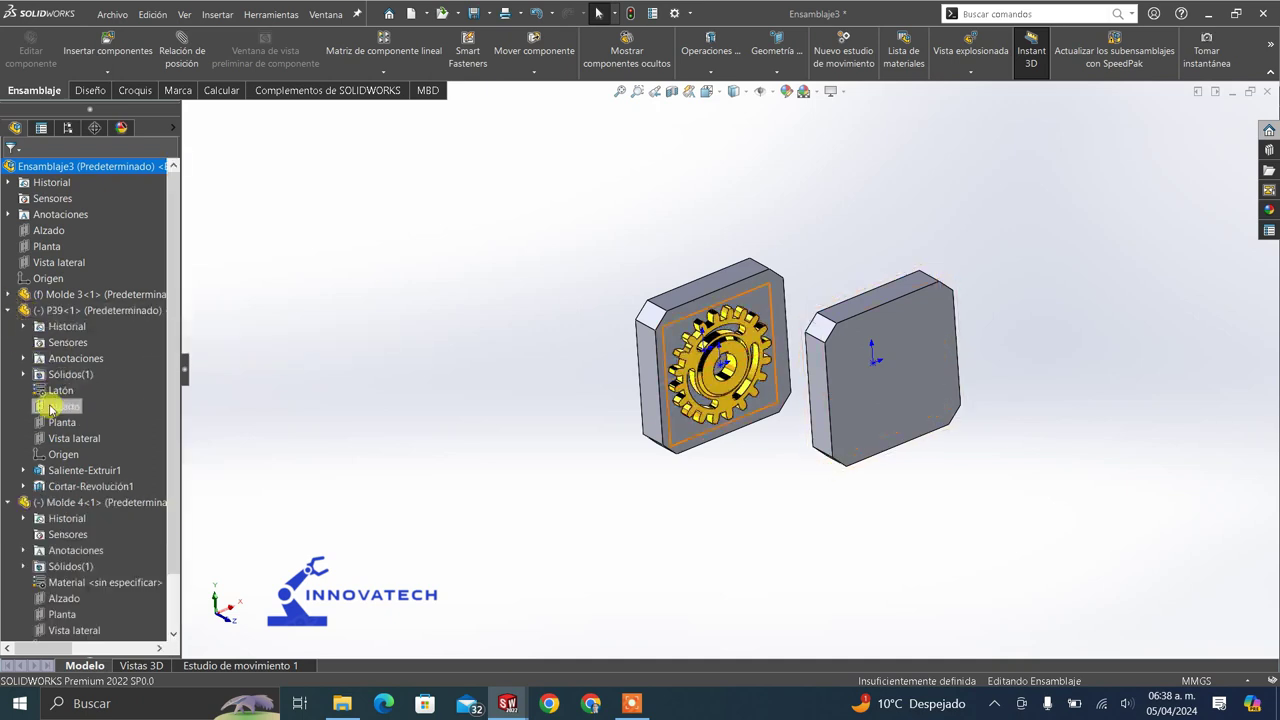
click(51, 408)
scroll(690, 347, down, 8)
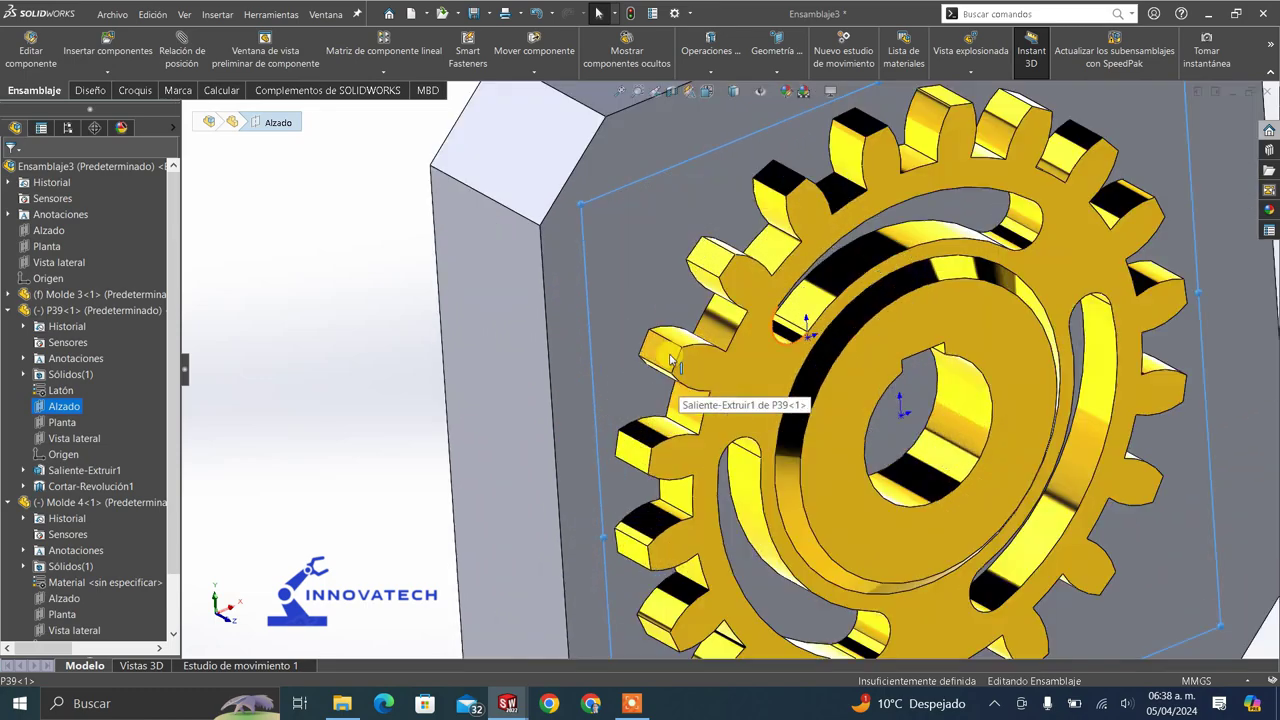
middle_drag(672, 354, 737, 360)
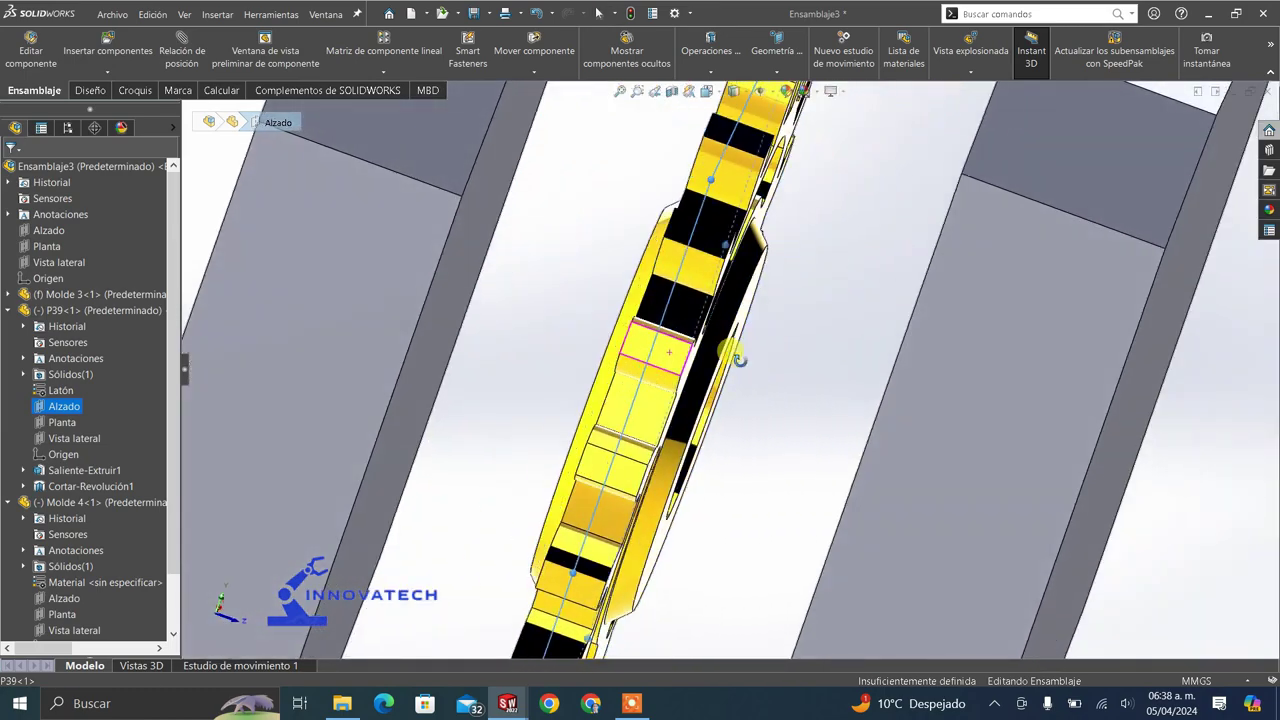
scroll(728, 385, up, 6)
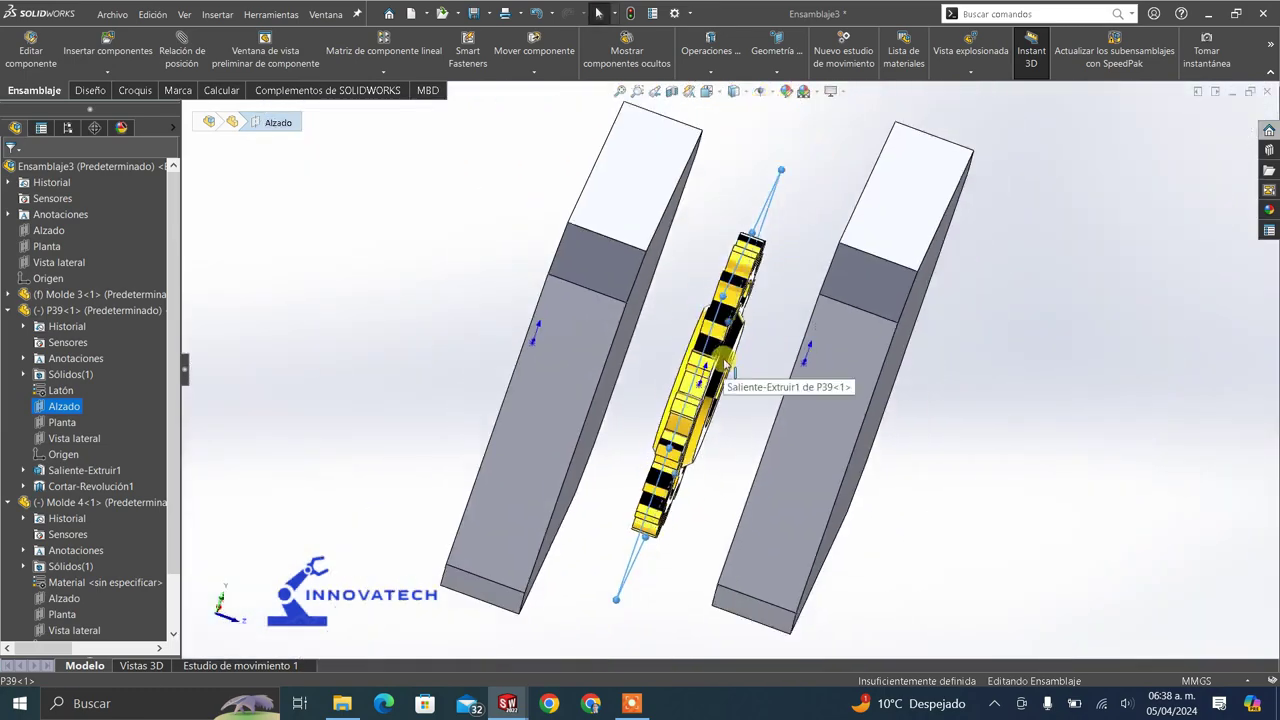
middle_drag(728, 385, 808, 230)
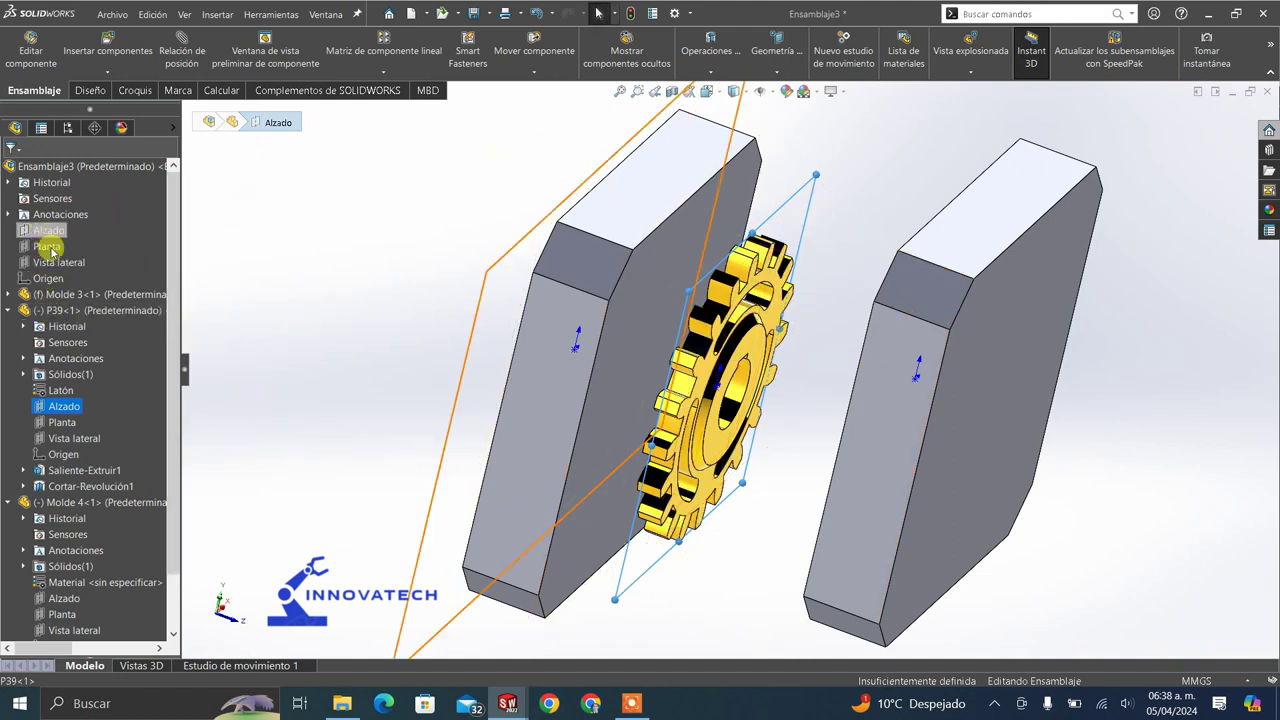
ctrl+click(643, 308)
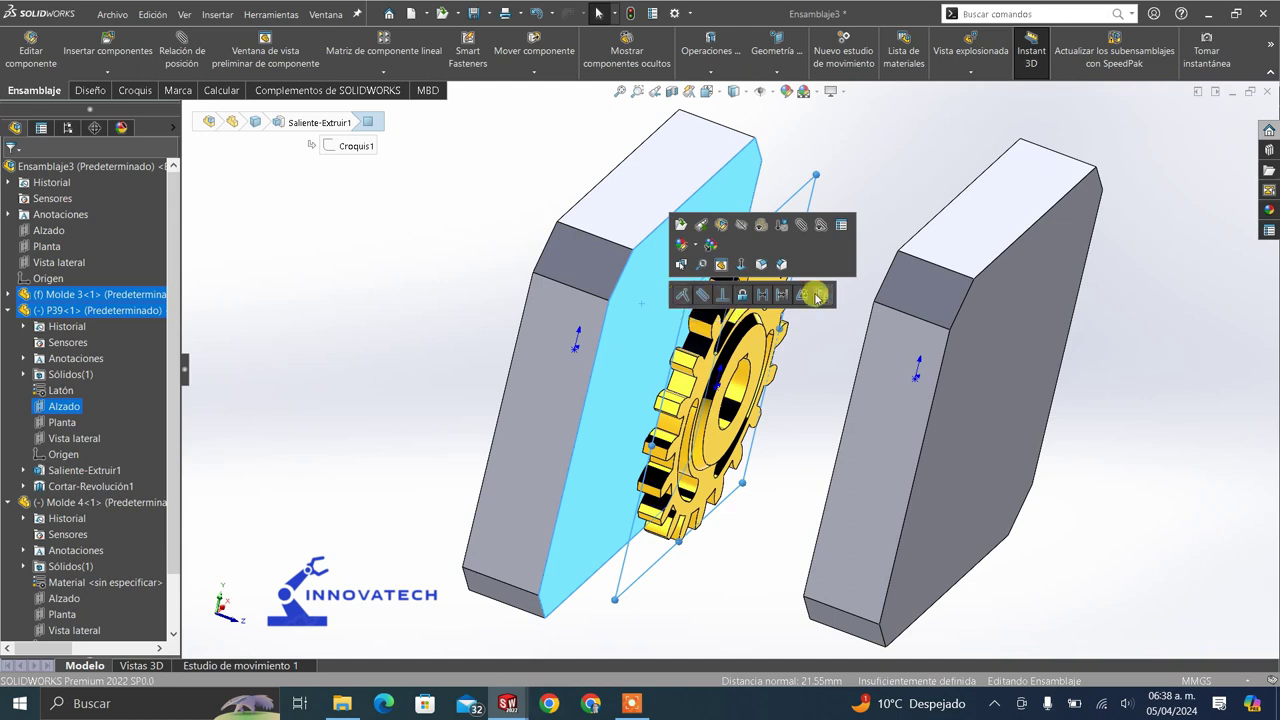
click(683, 295)
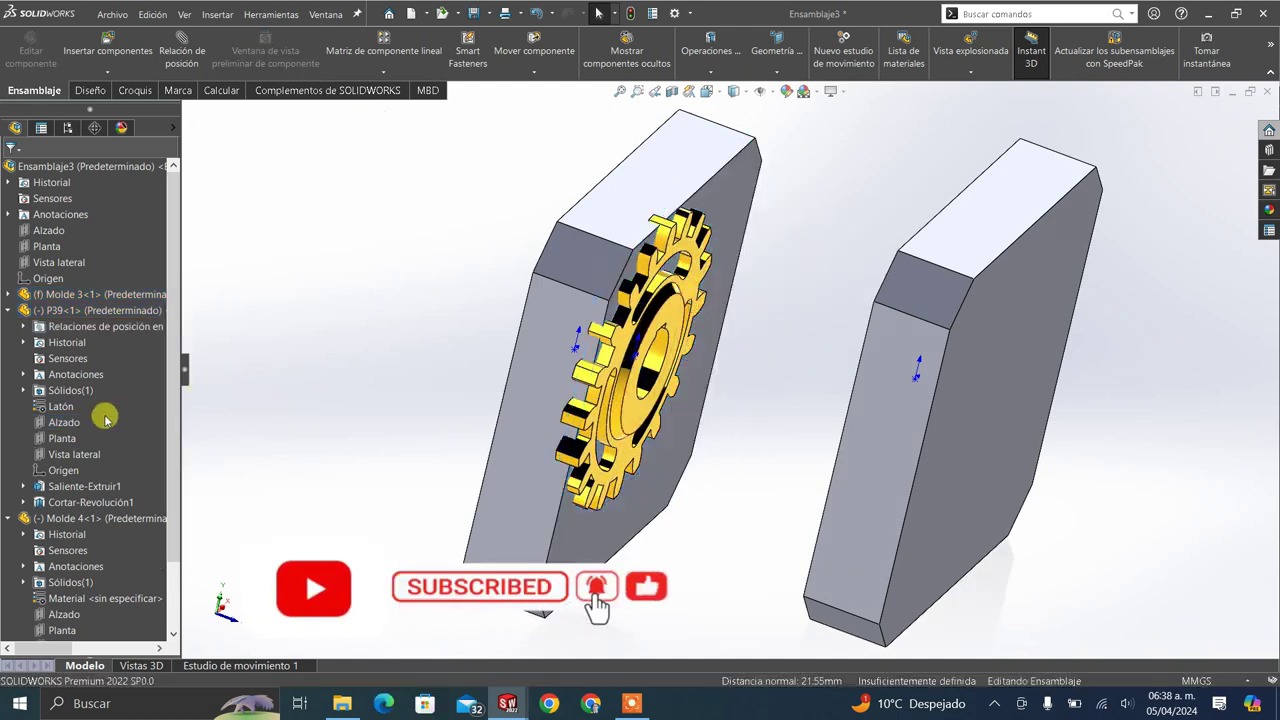
- Mate the Planta plane of P39 coincident with the assembly's Planta plane
click(66, 534)
scroll(73, 522, down, 1)
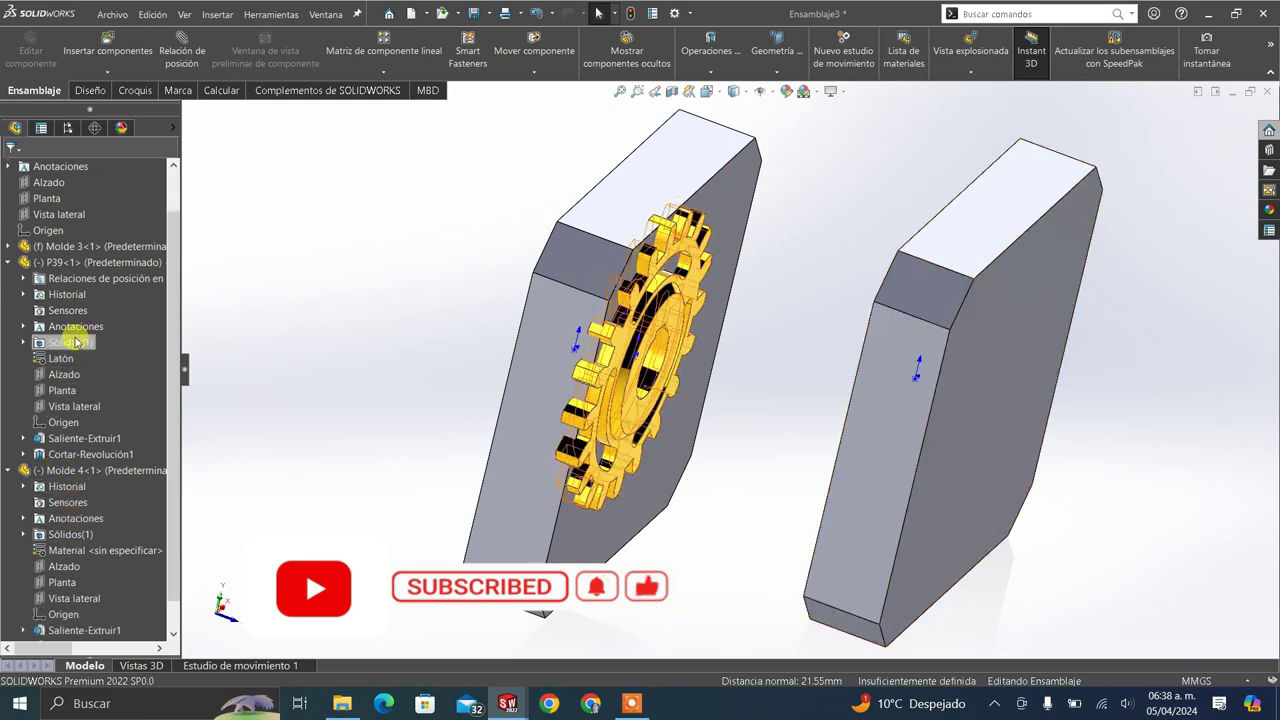
click(60, 390)
scroll(72, 350, up, 1)
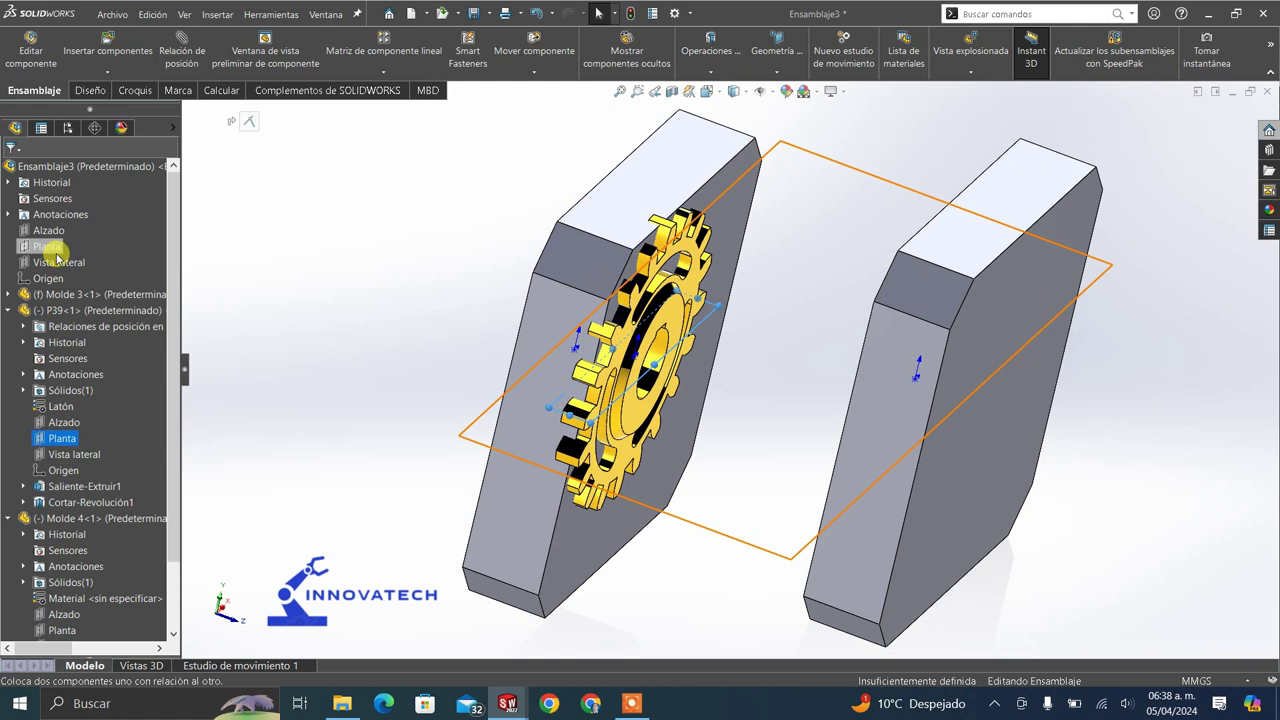
ctrl+click(50, 249)
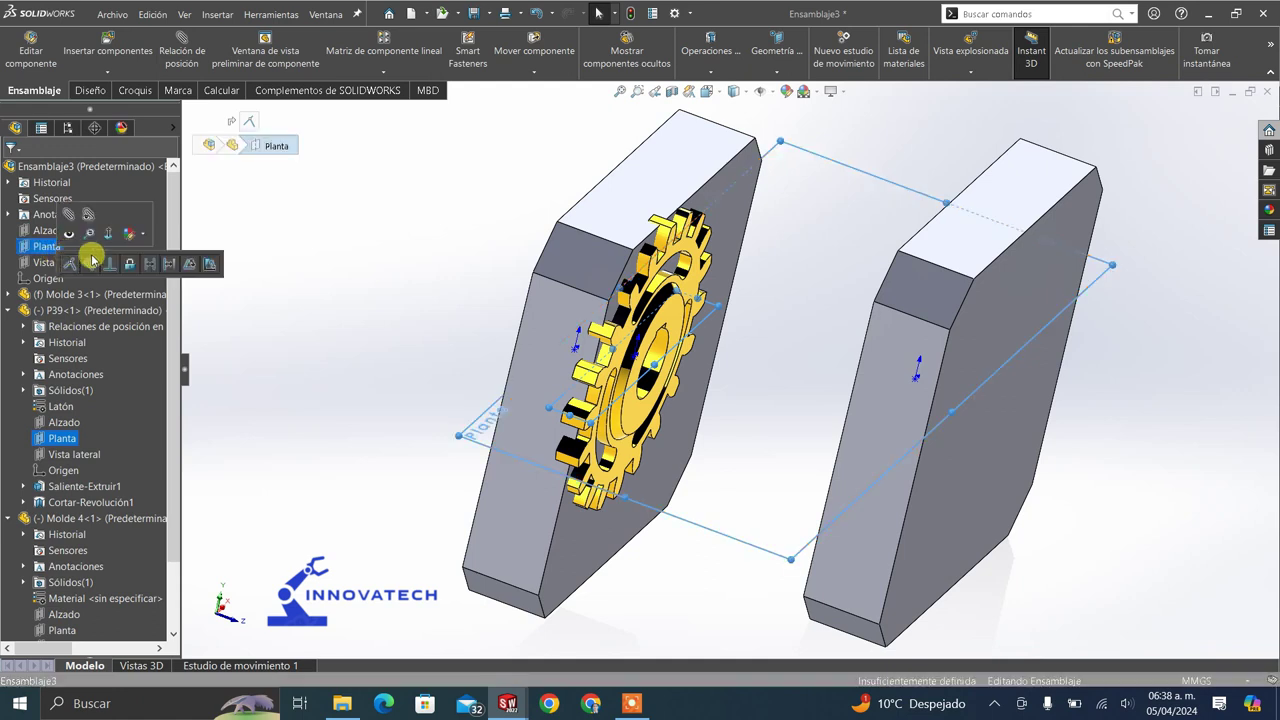
click(76, 264)
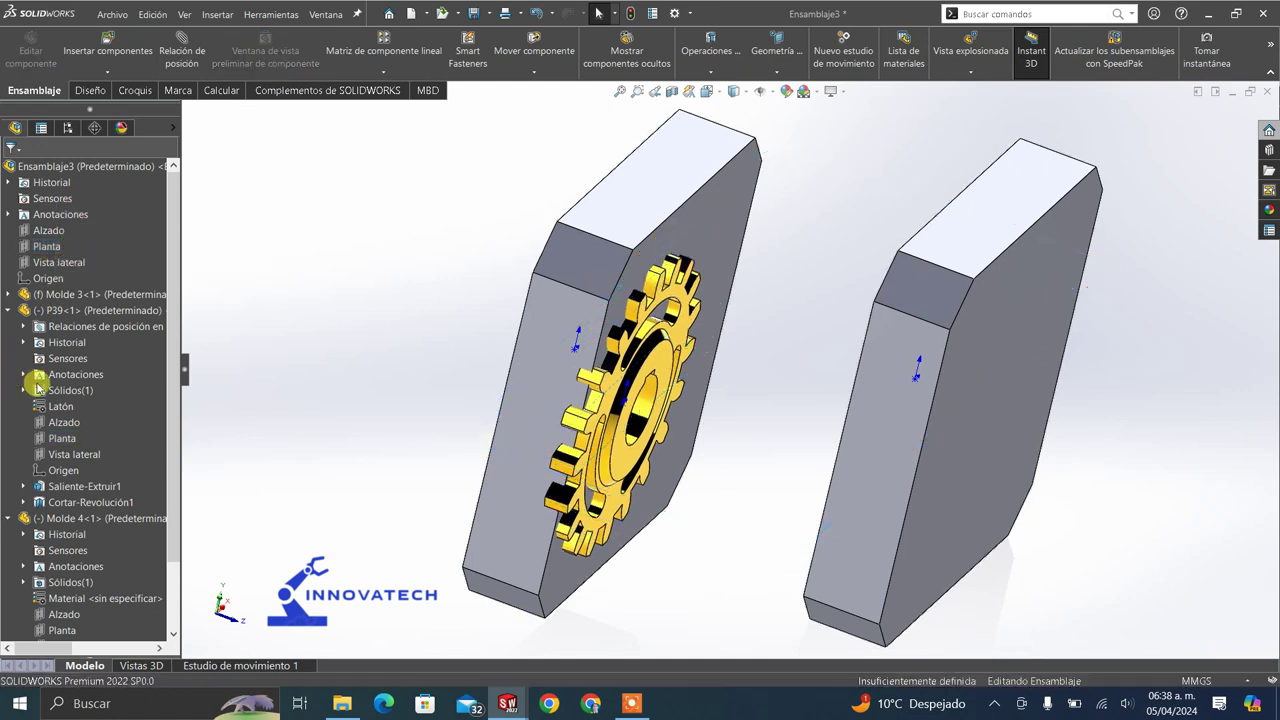
- Mate the Vista lateral plane of P39 coincident with the assembly's Vista lateral plane
click(72, 456)
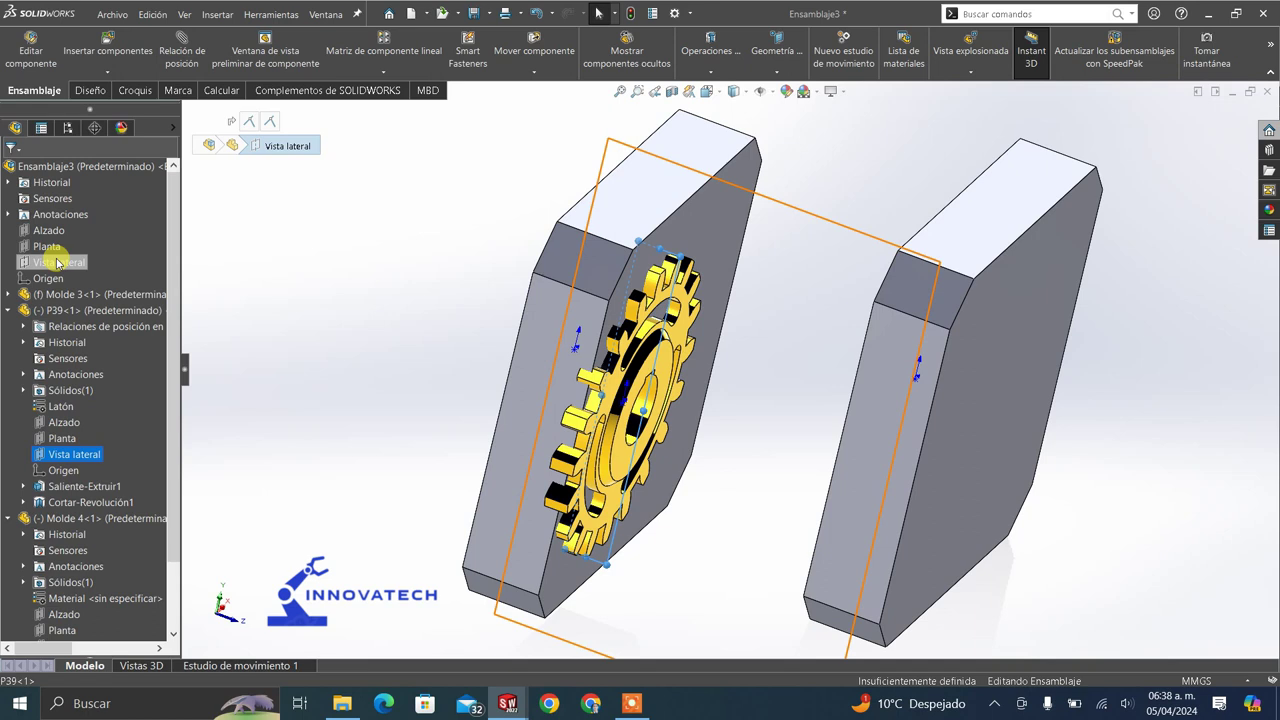
ctrl+click(59, 264)
click(70, 270)
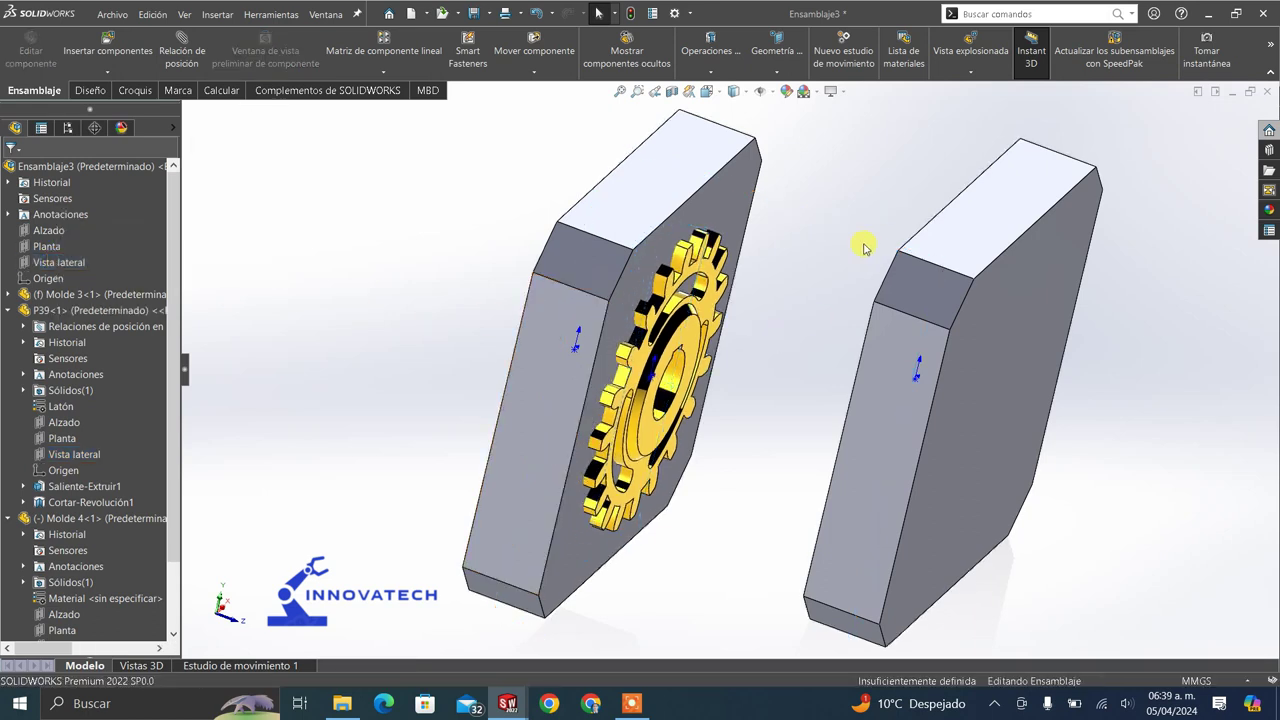
- Mate the top face of Molde 4 coincident with the top face of Molde 3
scroll(865, 249, up, 5)
middle_drag(843, 277, 836, 303)
scroll(784, 347, down, 4)
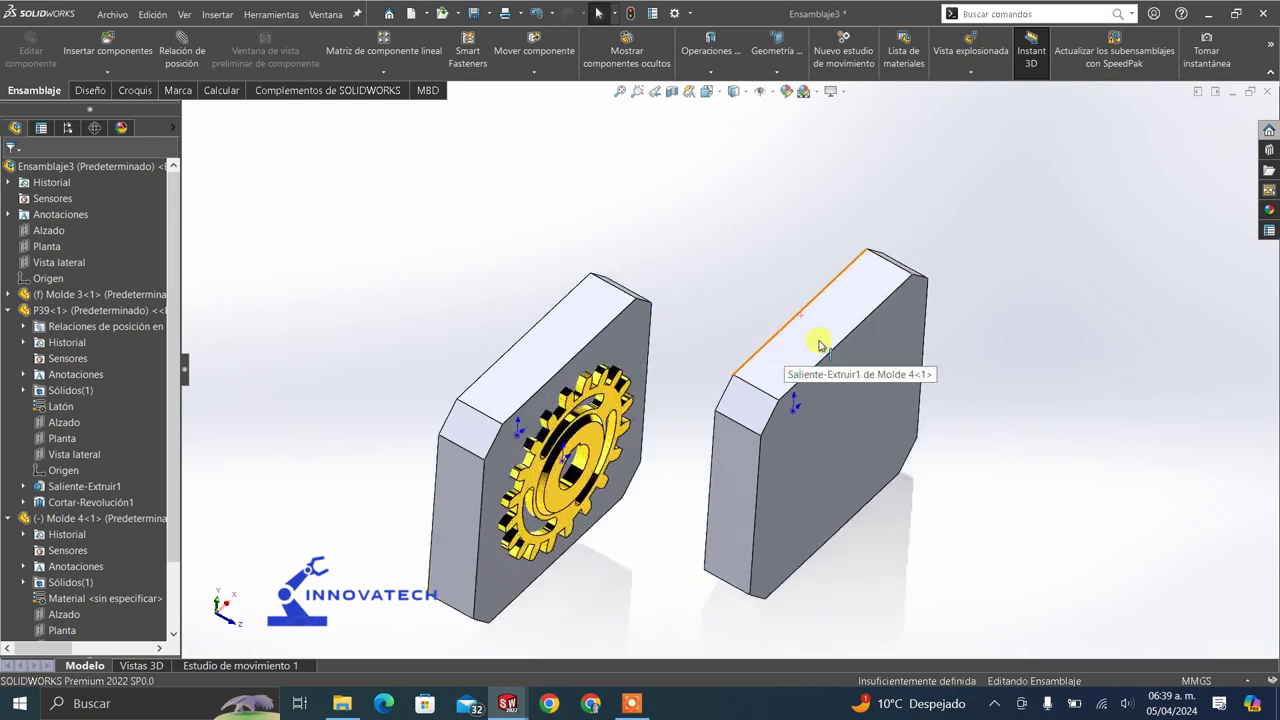
click(819, 344)
ctrl+click(563, 343)
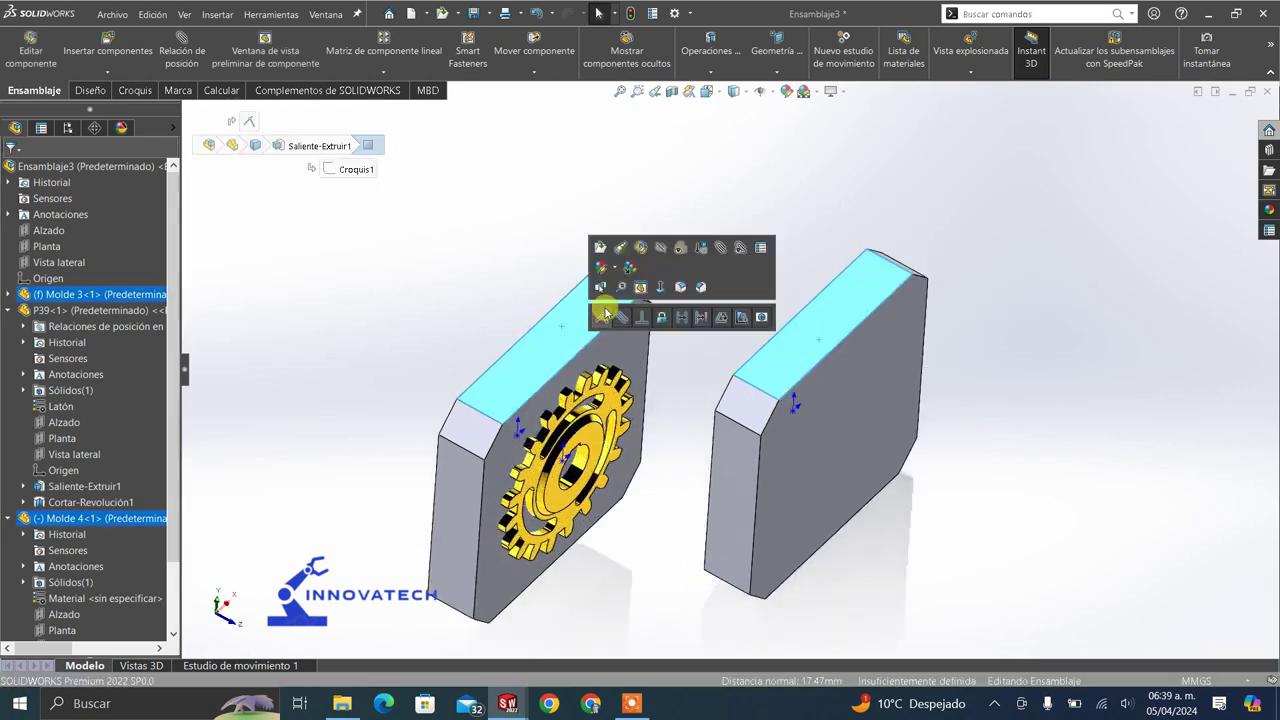
click(604, 318)
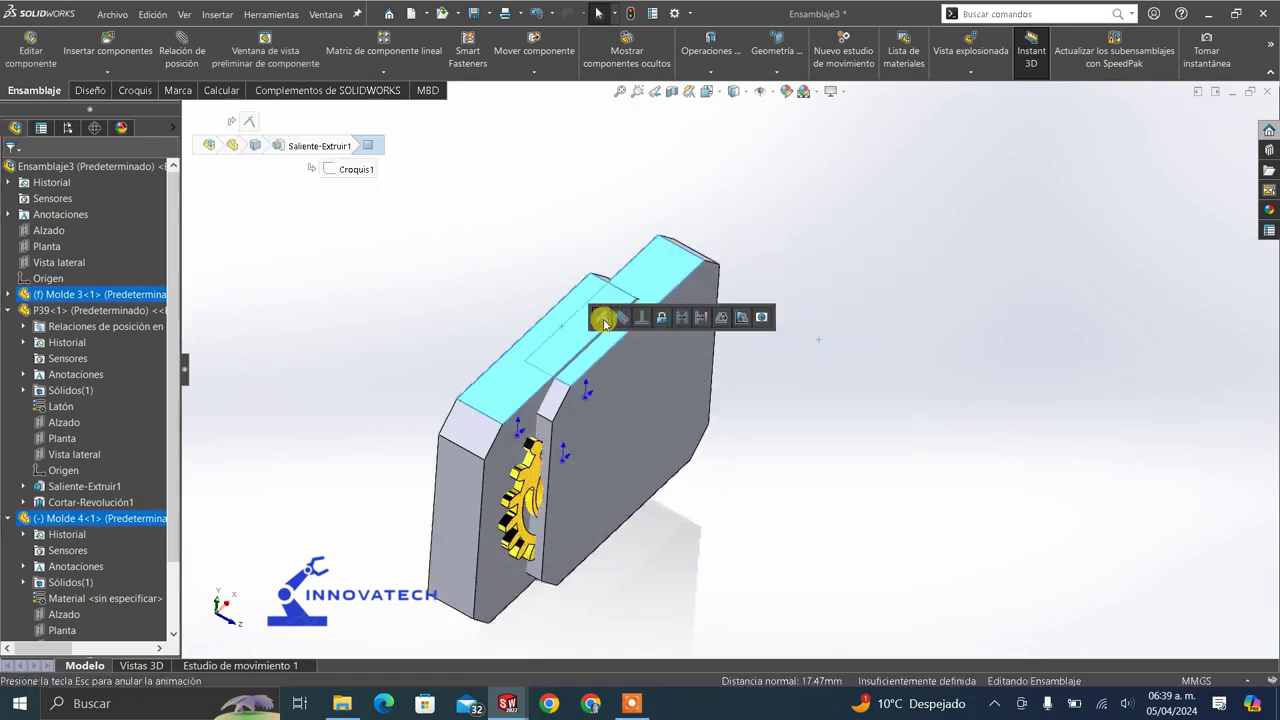
- Mate the side face of Molde 4 coincident with the matching side face of Molde 3
click(541, 440)
ctrl+click(471, 477)
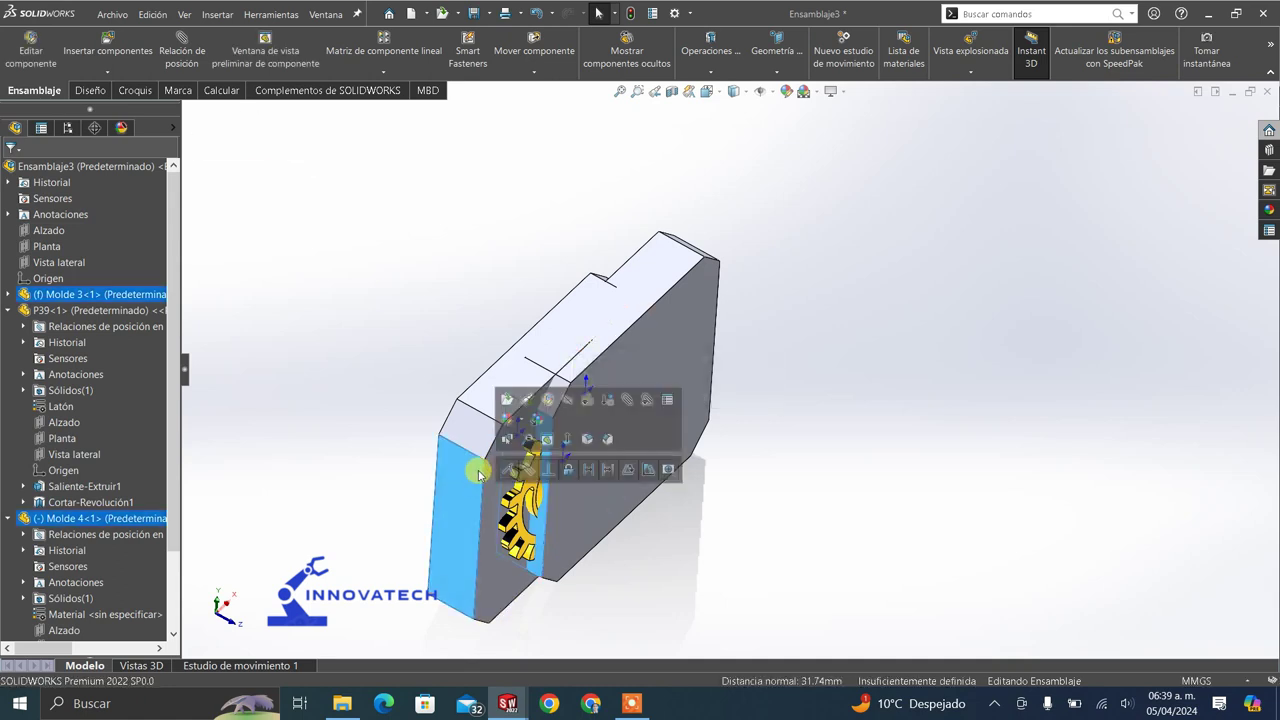
click(503, 472)
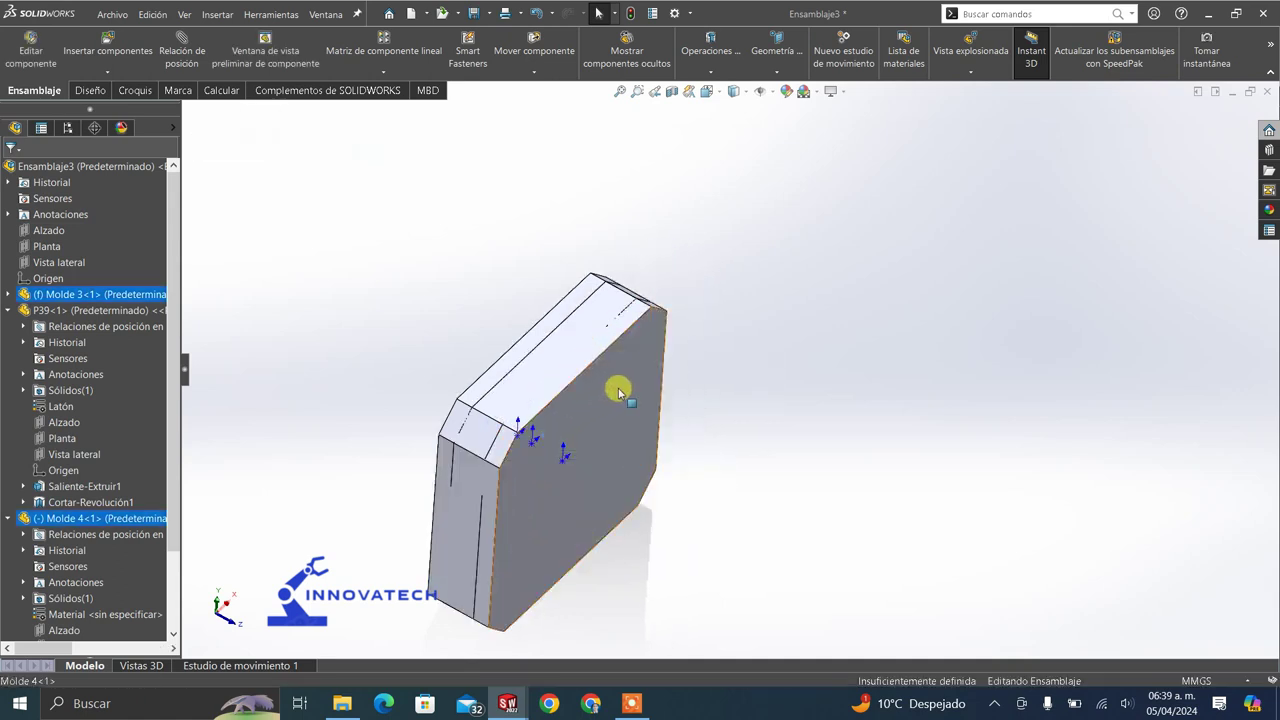
- Pull Molde 4 away from the gear and mate its inner face coincident with the inner face of Molde 3, closing the mold
click(700, 443)
drag(700, 443, 739, 459)
click(636, 351)
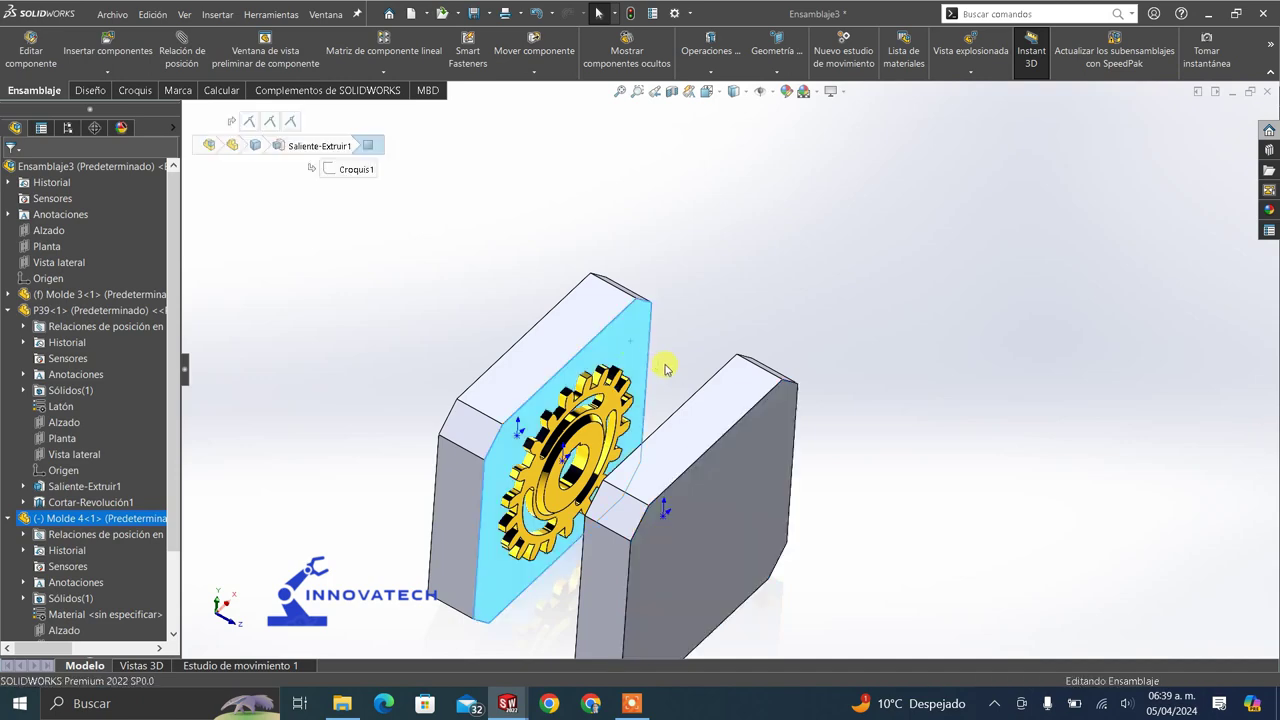
middle_drag(667, 367, 757, 234)
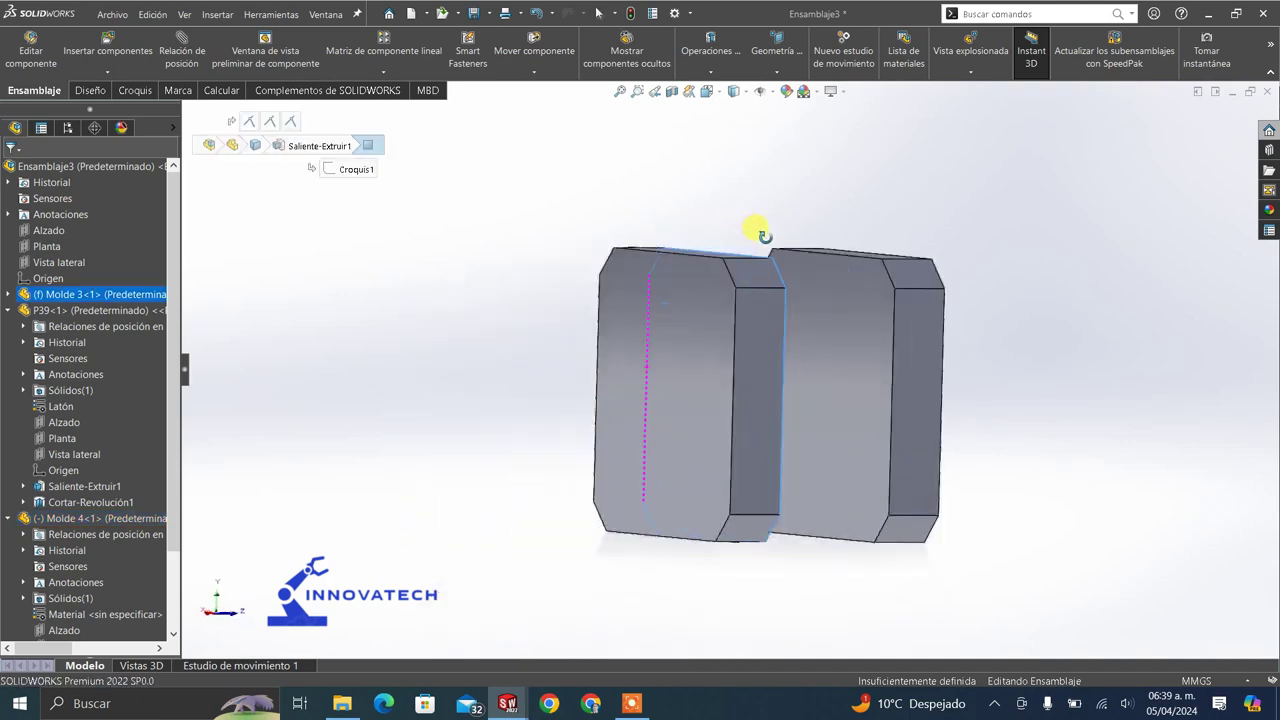
click(837, 316)
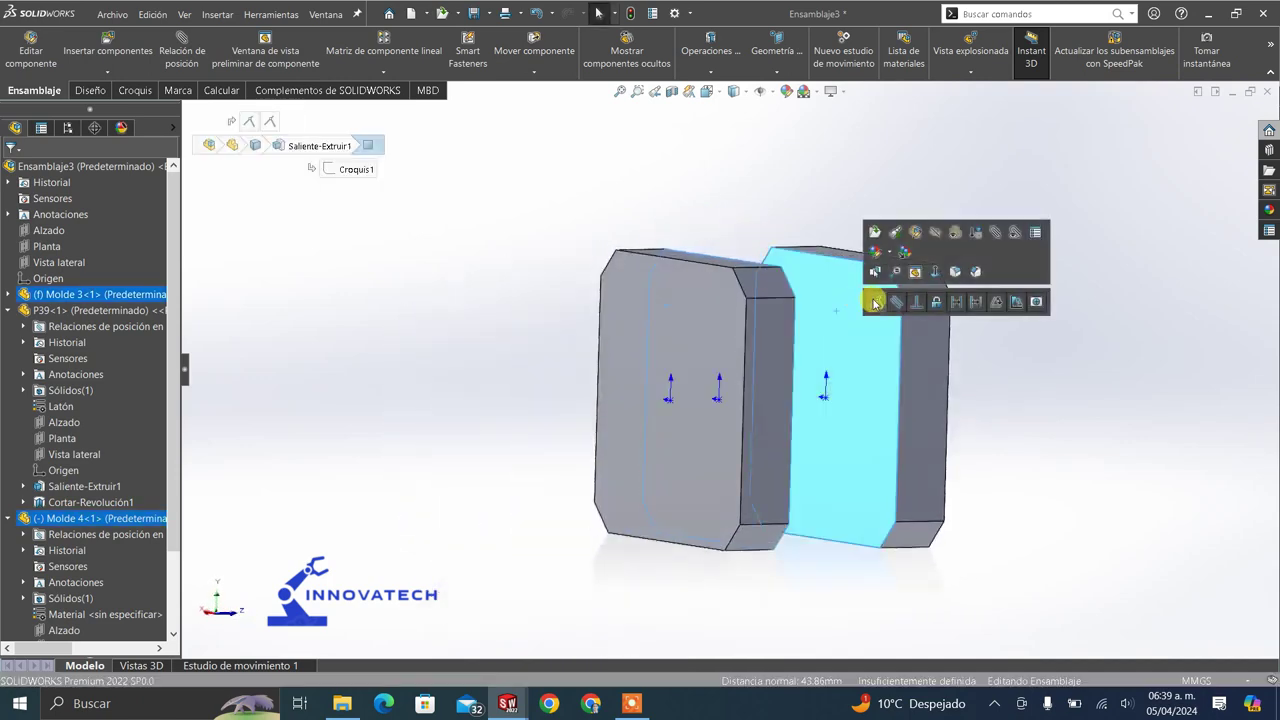
click(873, 298)
middle_drag(849, 323, 820, 300)
click(820, 300)
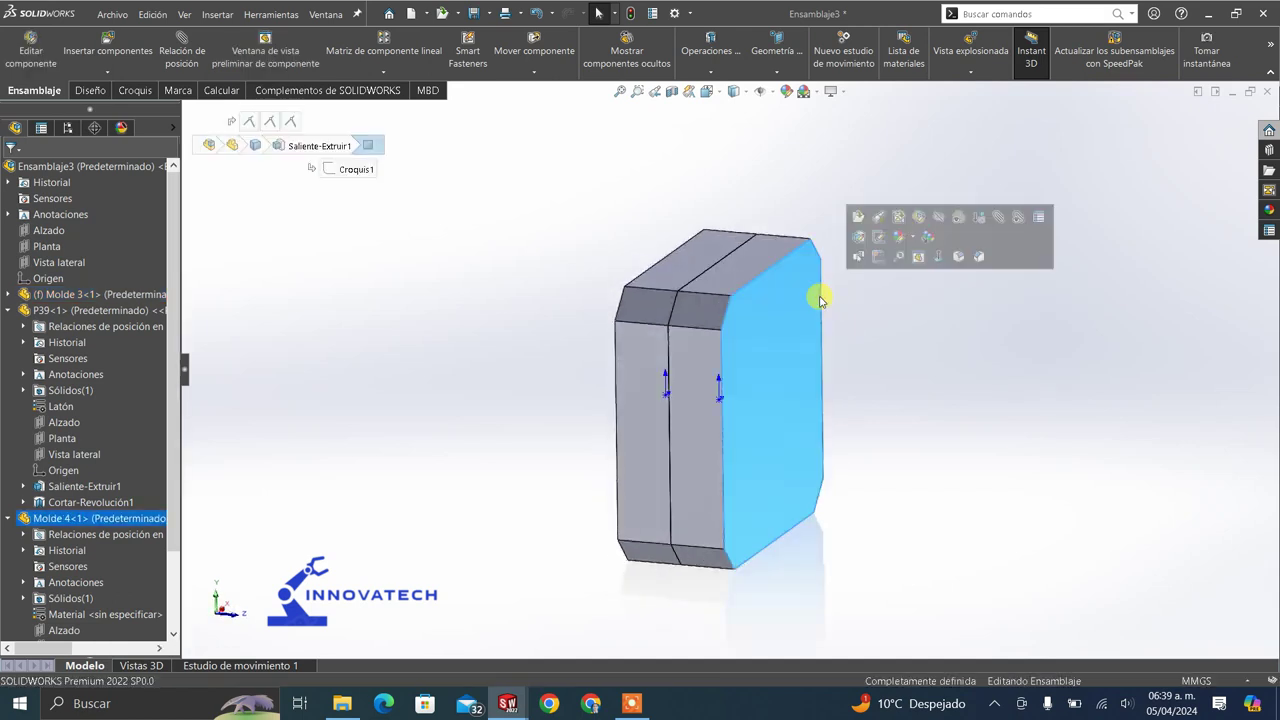
- Make Molde 4 transparent so the gear inside the closed mold can be seen
click(963, 218)
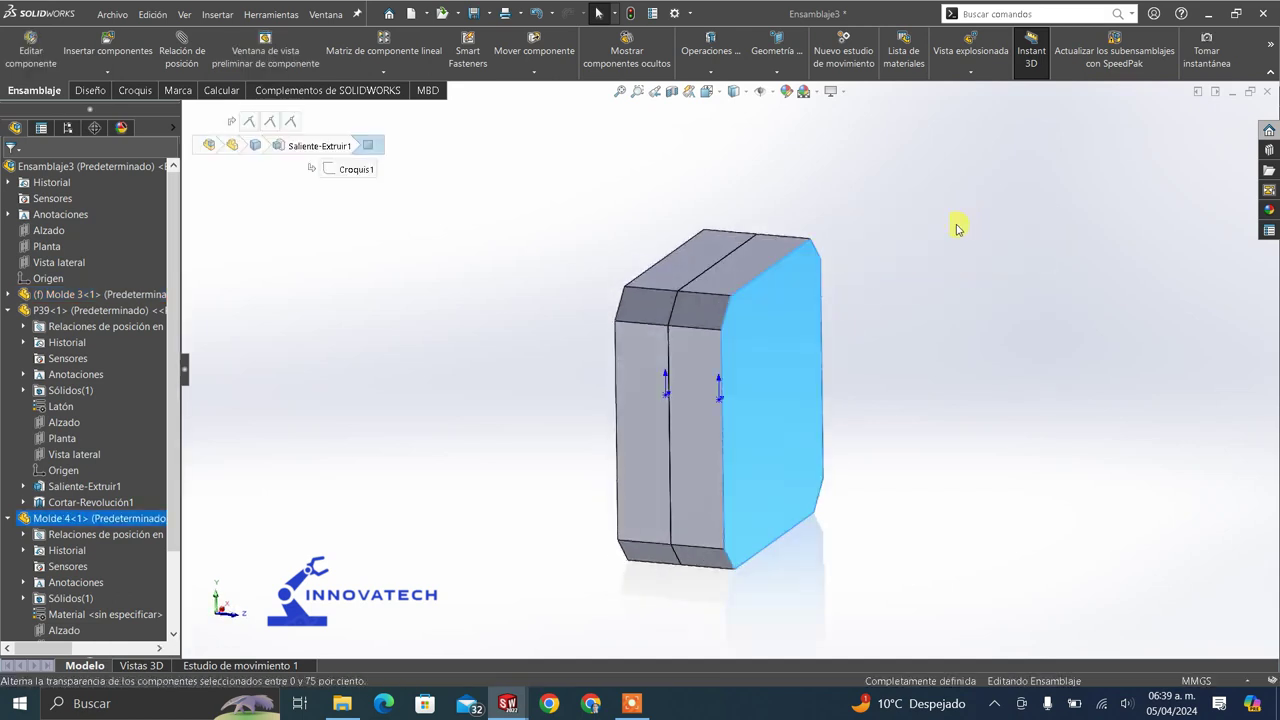
middle_drag(894, 314, 729, 251)
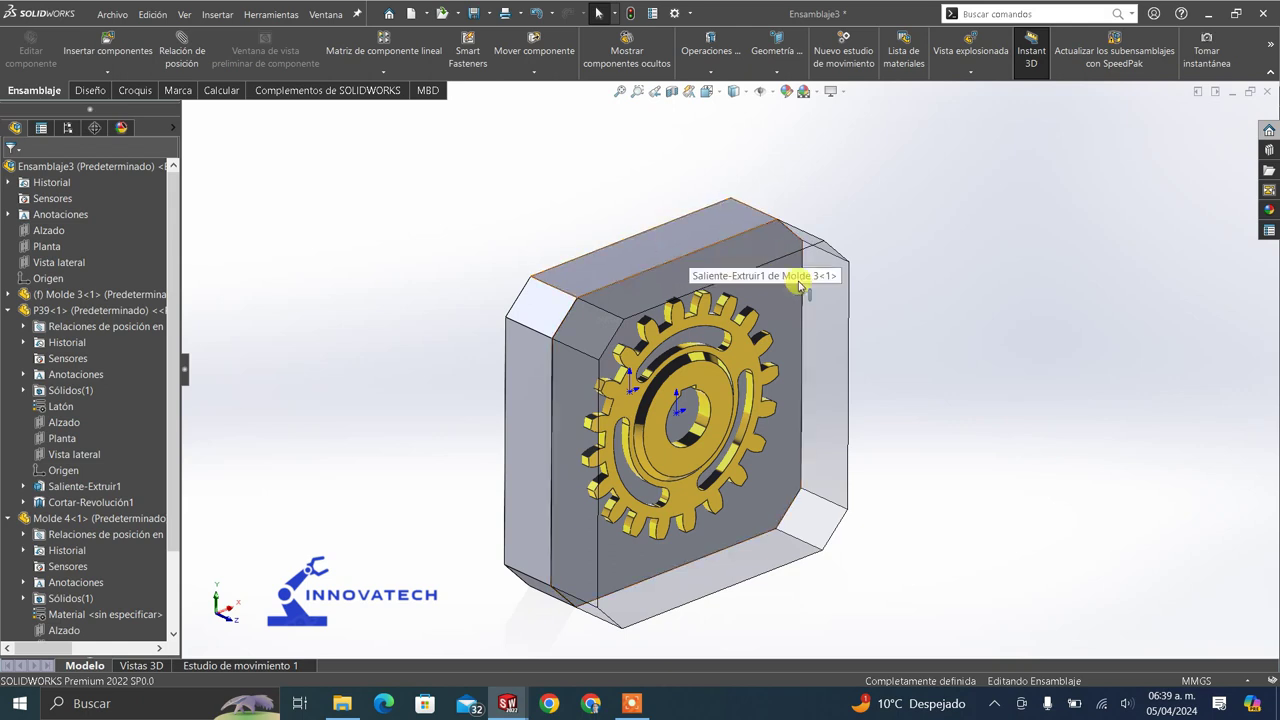
- Open Molde 3 for editing in the assembly context, saving the assembly as ensamble mode in the Molde engrane folder
click(638, 247)
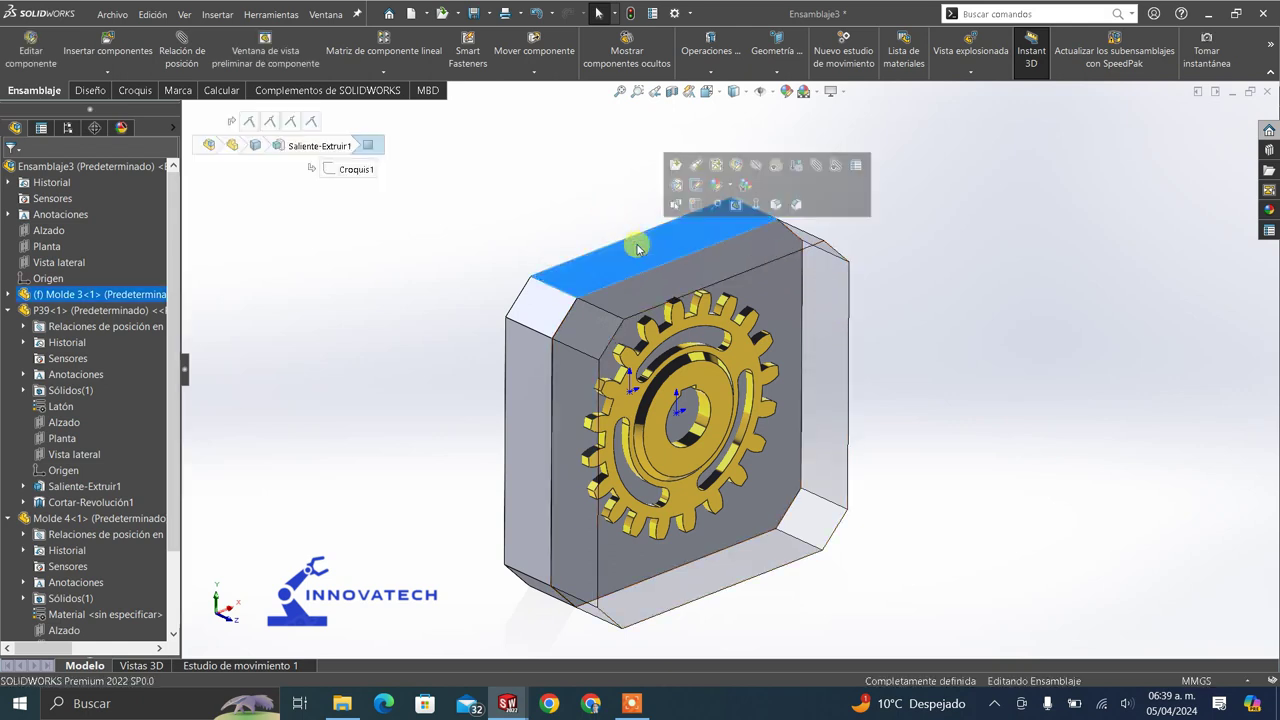
click(741, 167)
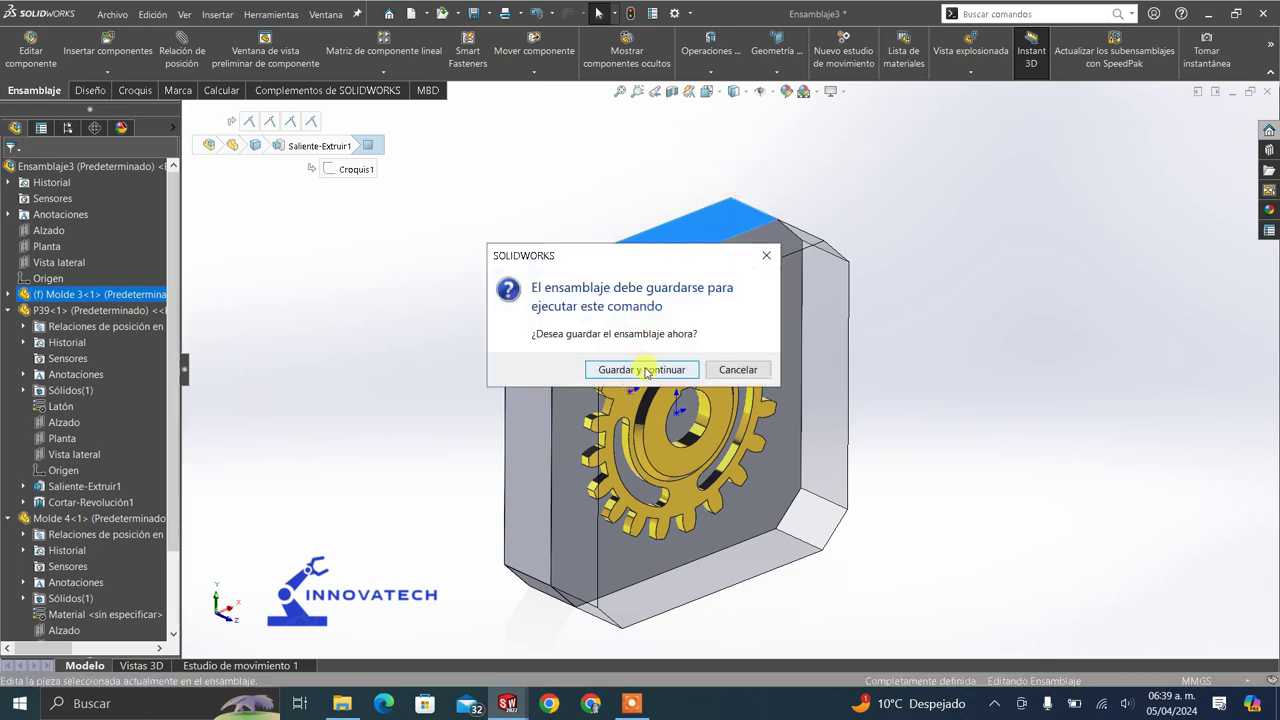
click(646, 373)
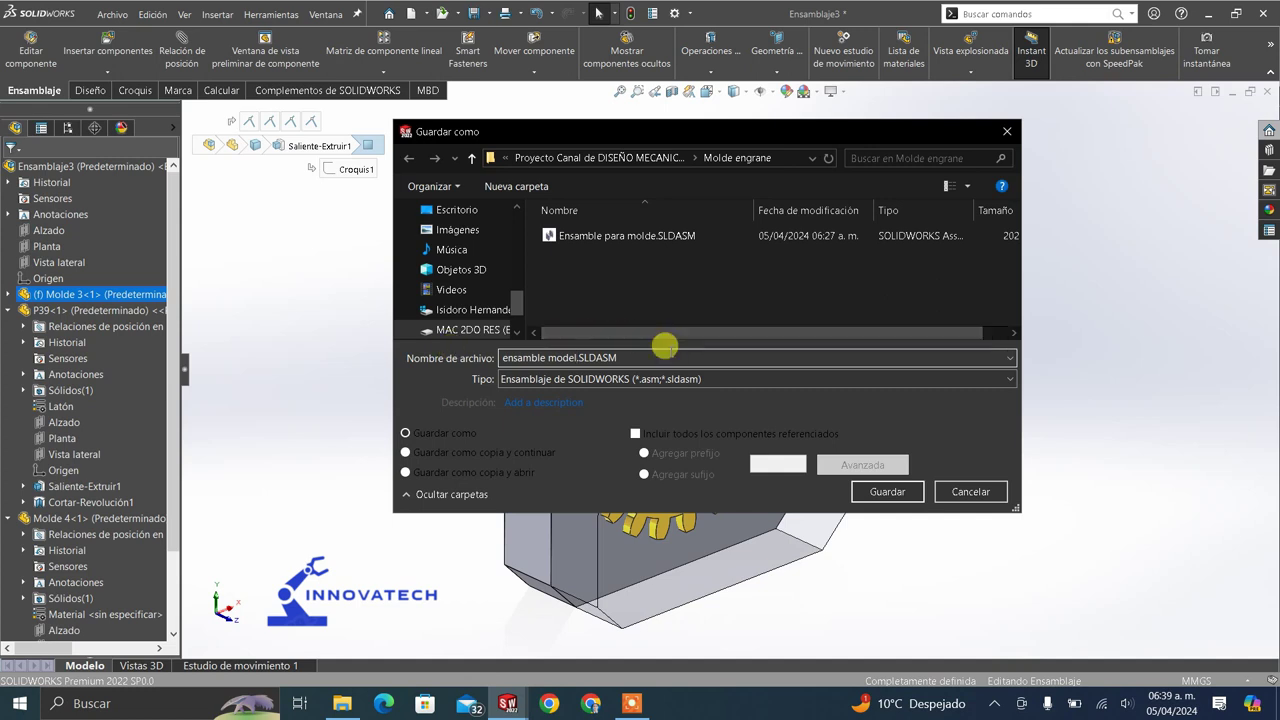
click(880, 490)
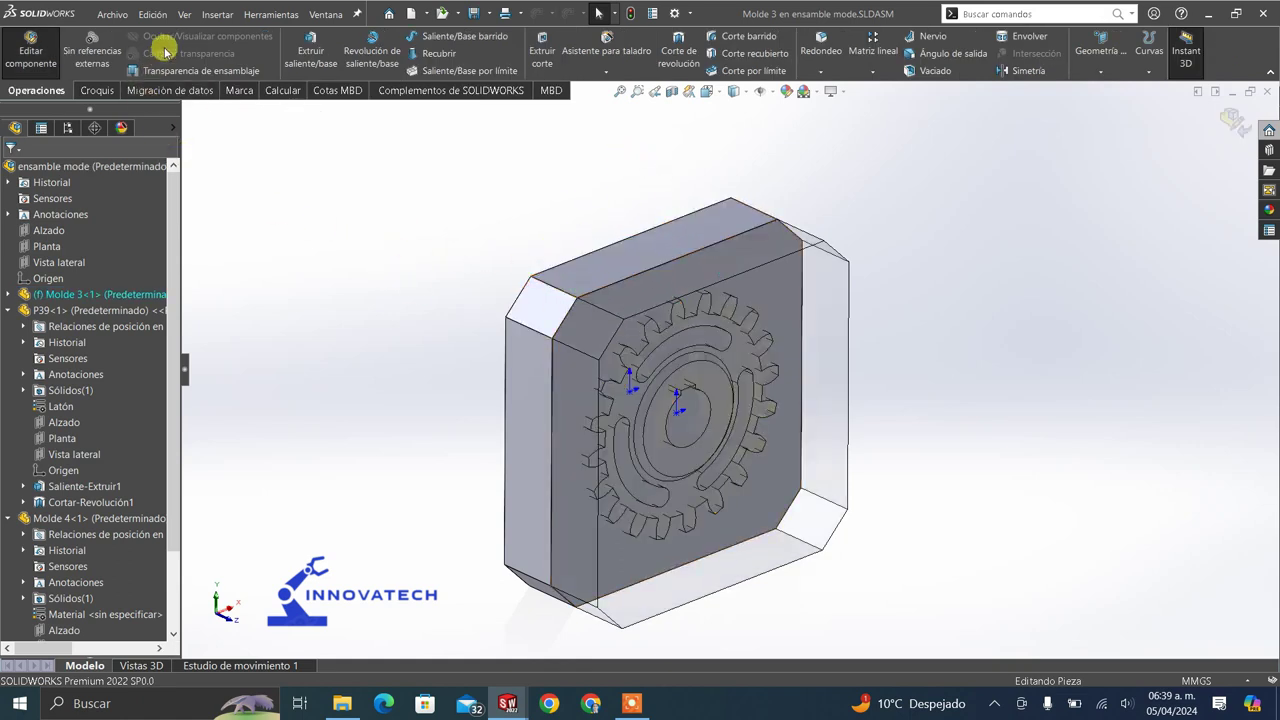
- Create a Cavidad feature in Molde 3 from P39, scaled uniformly by 3% about the component origins
click(221, 20)
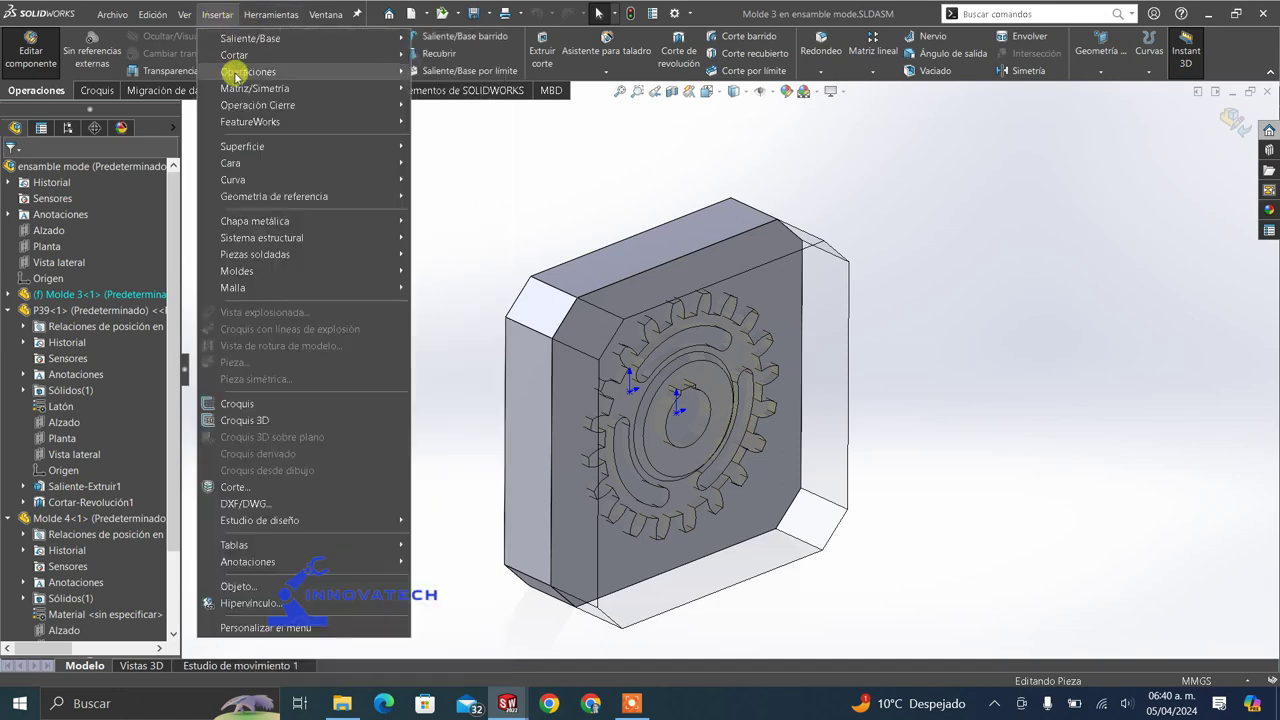
mouse_move(267, 76)
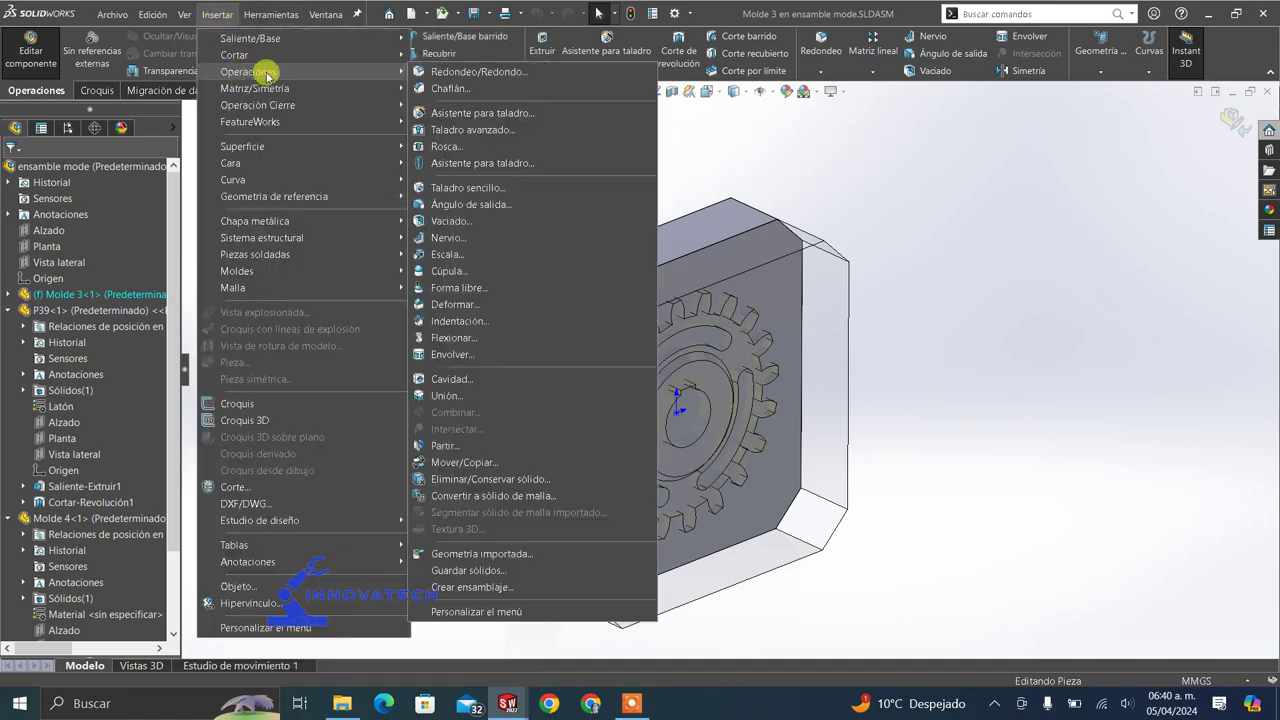
click(489, 381)
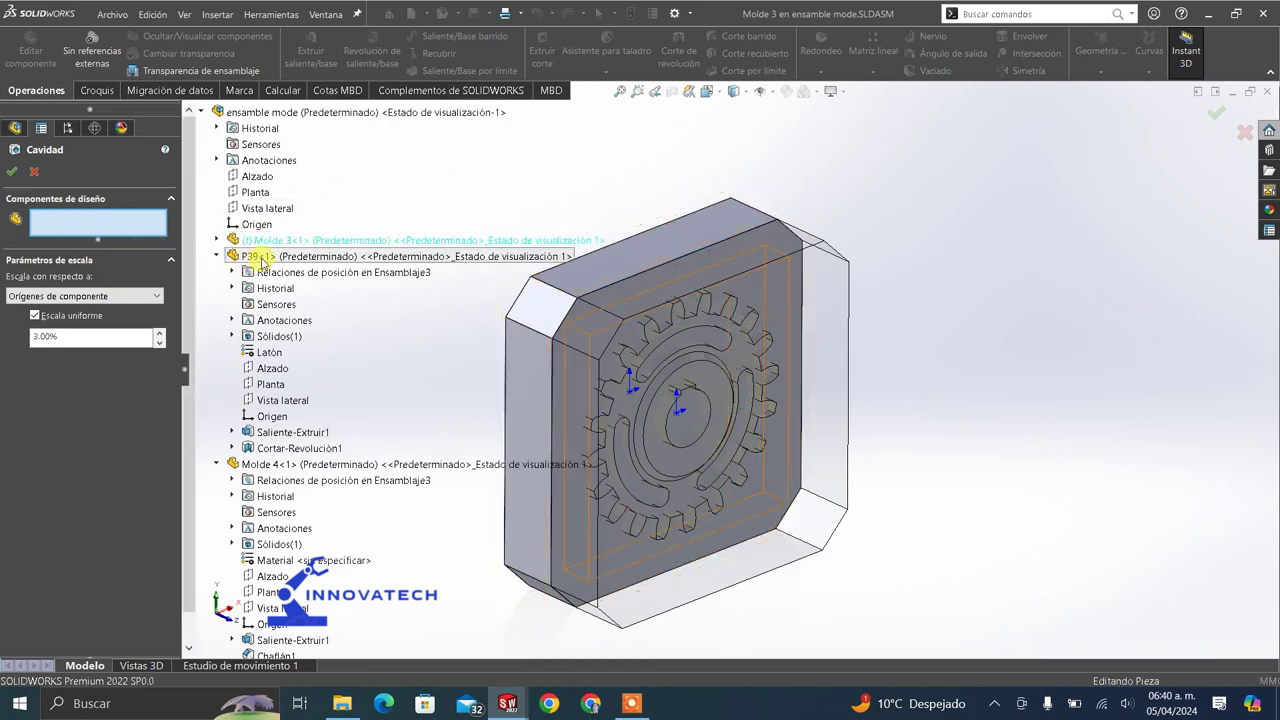
click(256, 256)
click(52, 338)
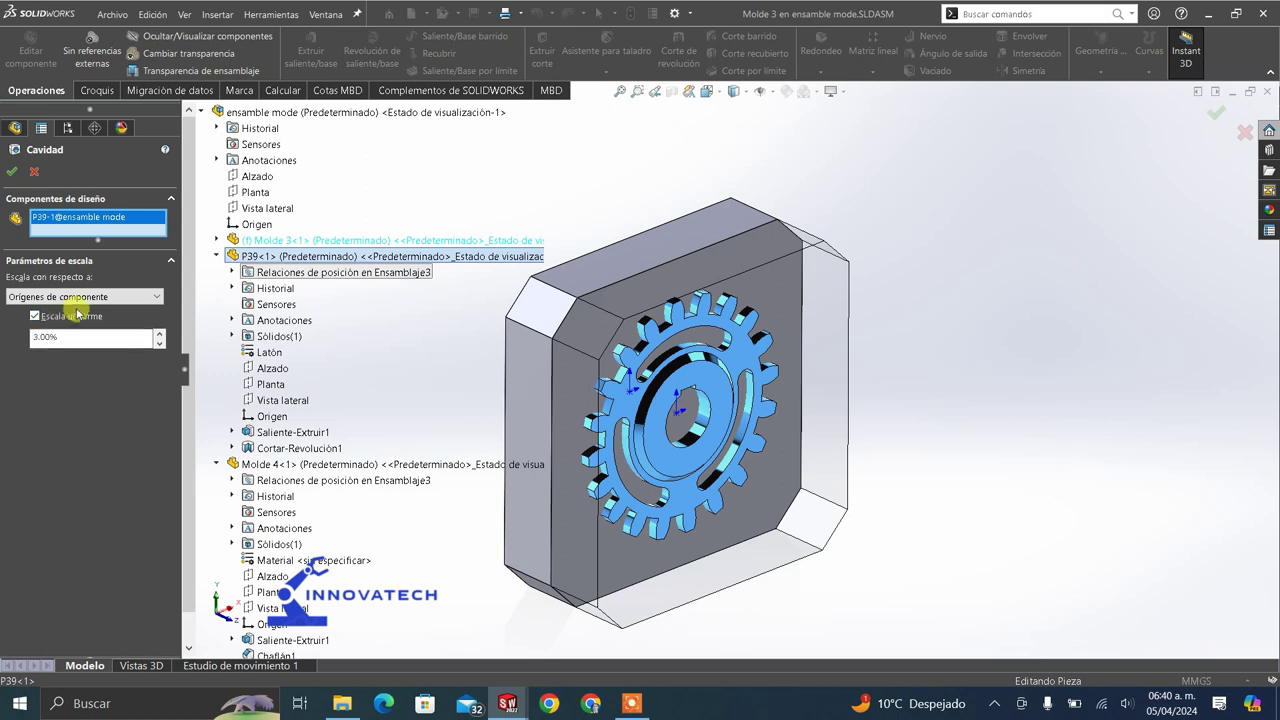
click(84, 297)
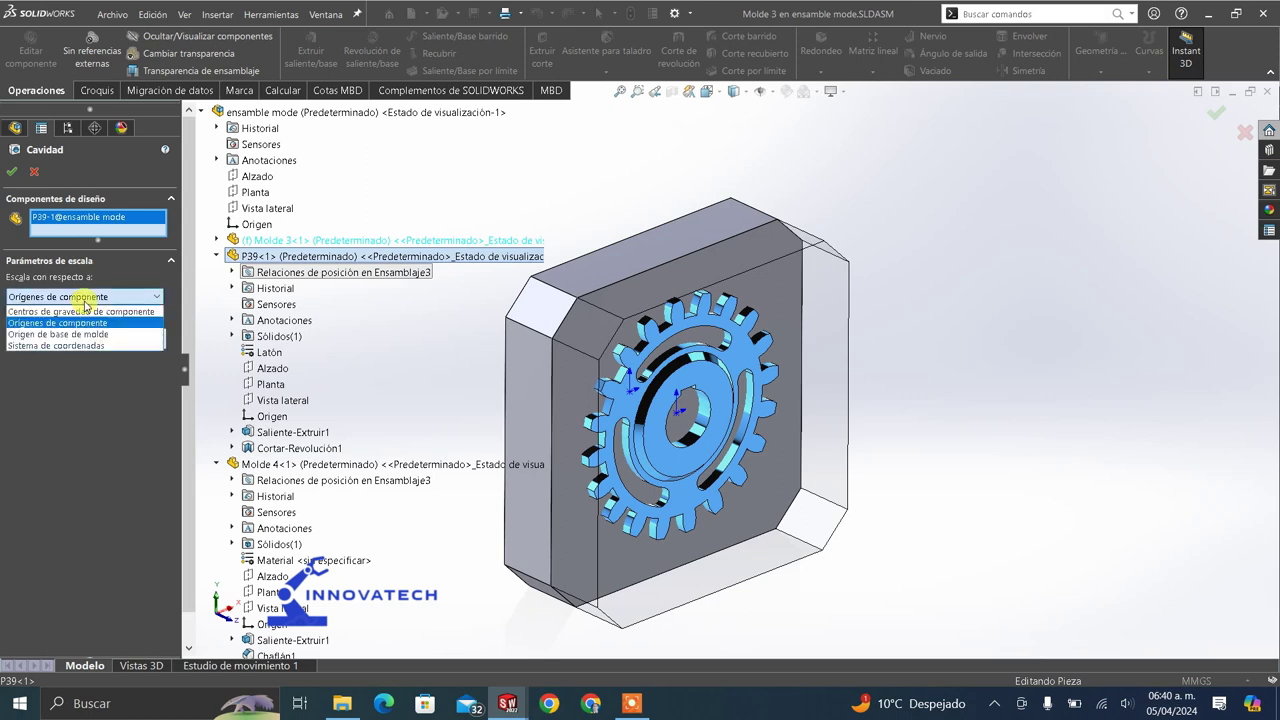
click(64, 323)
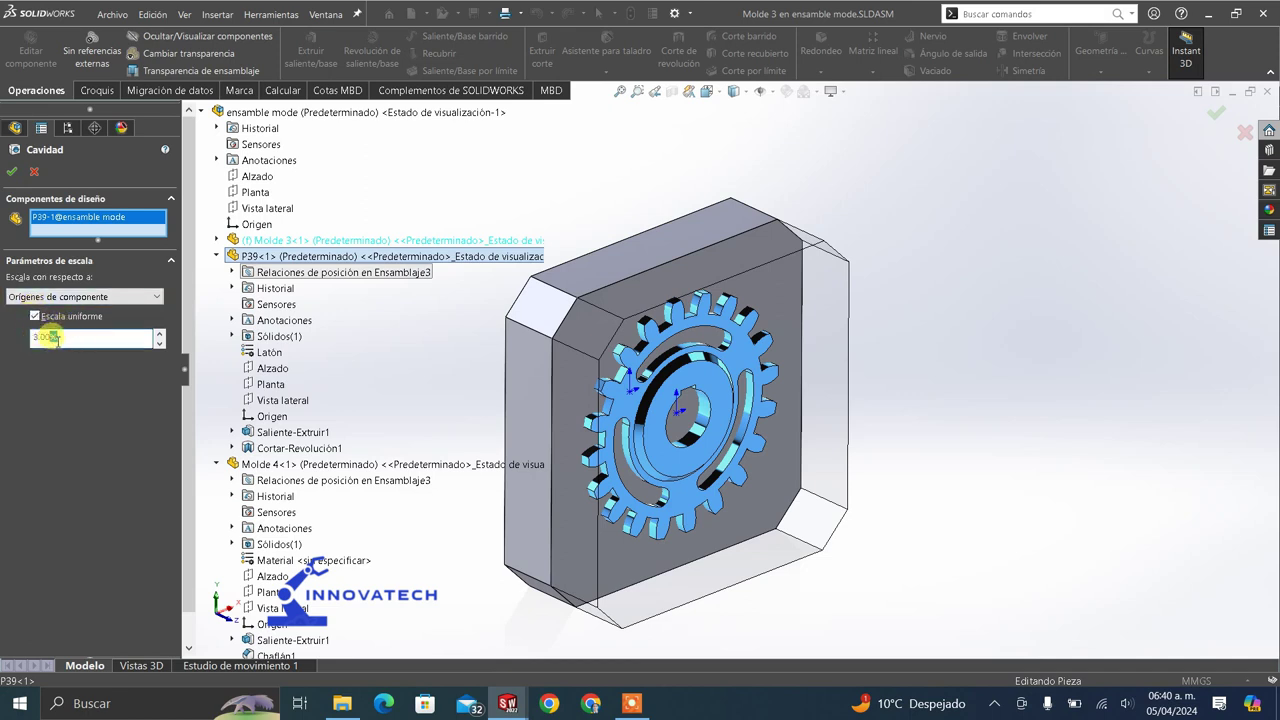
drag(69, 336, 32, 338)
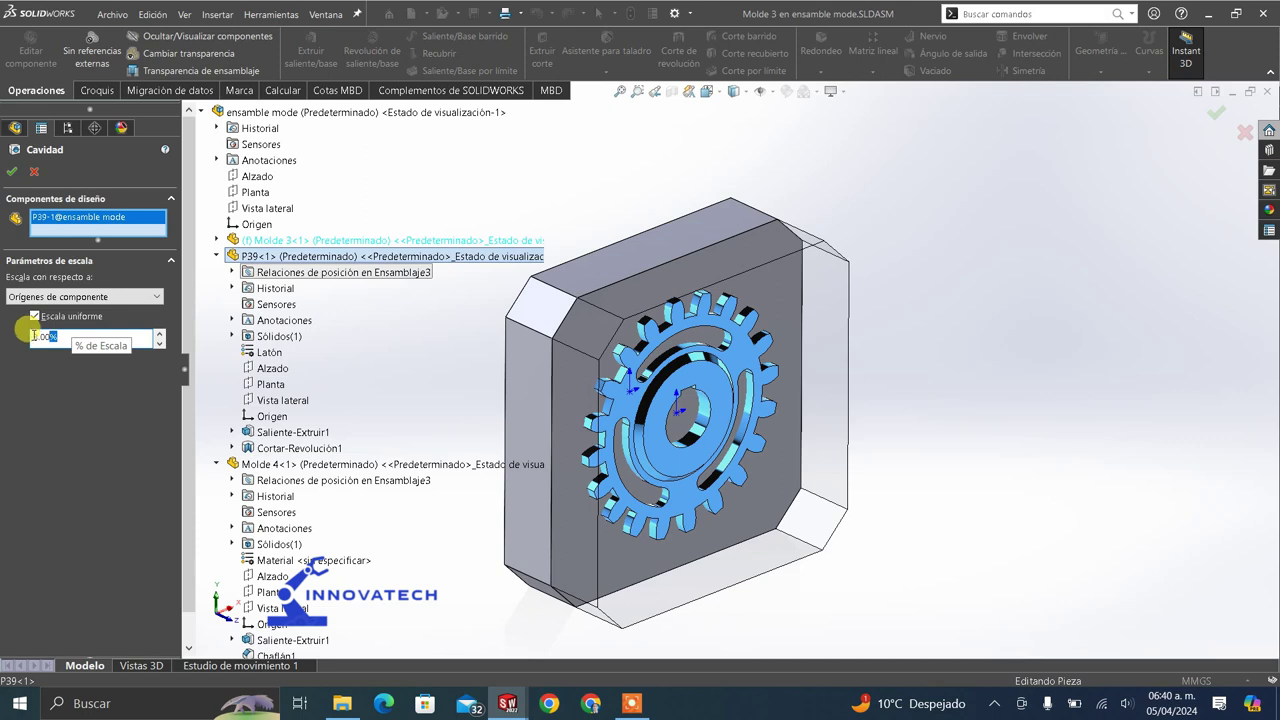
text(3)
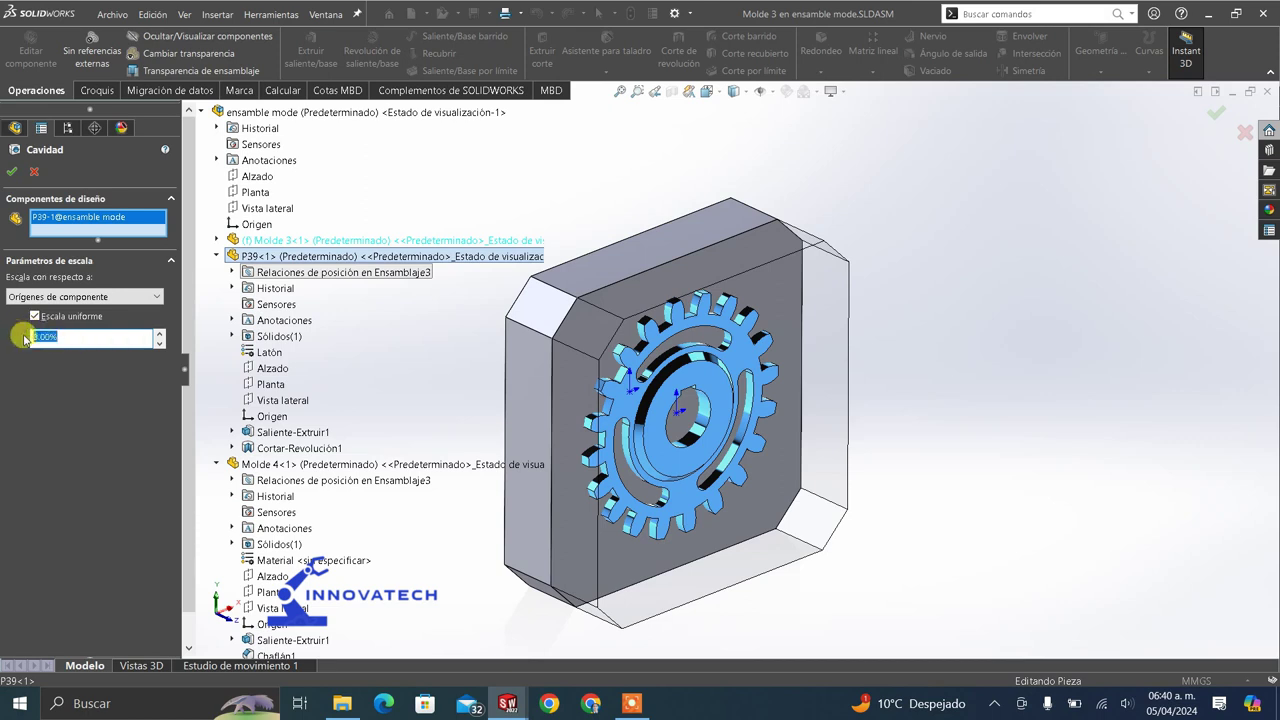
click(14, 171)
- Edit the Cavidad1 feature of Molde 3, setting its uniform scale to 3%
scroll(640, 348, down, 5)
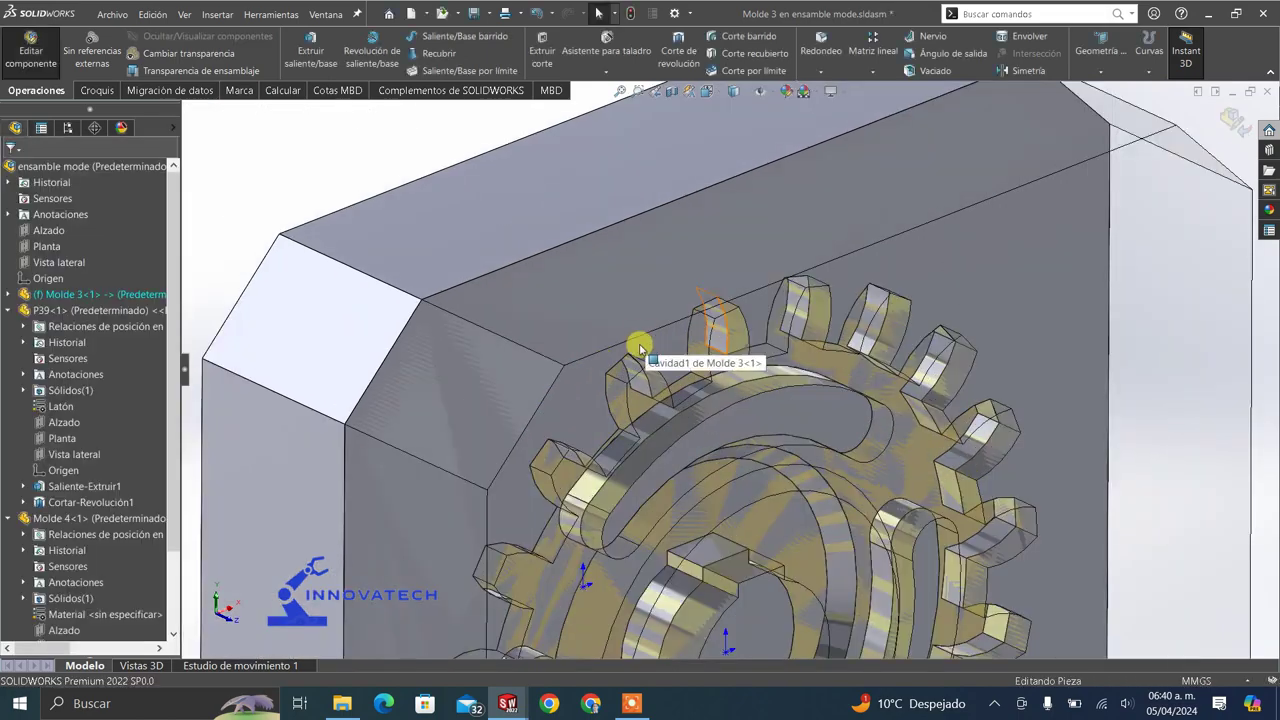
scroll(640, 348, down, 6)
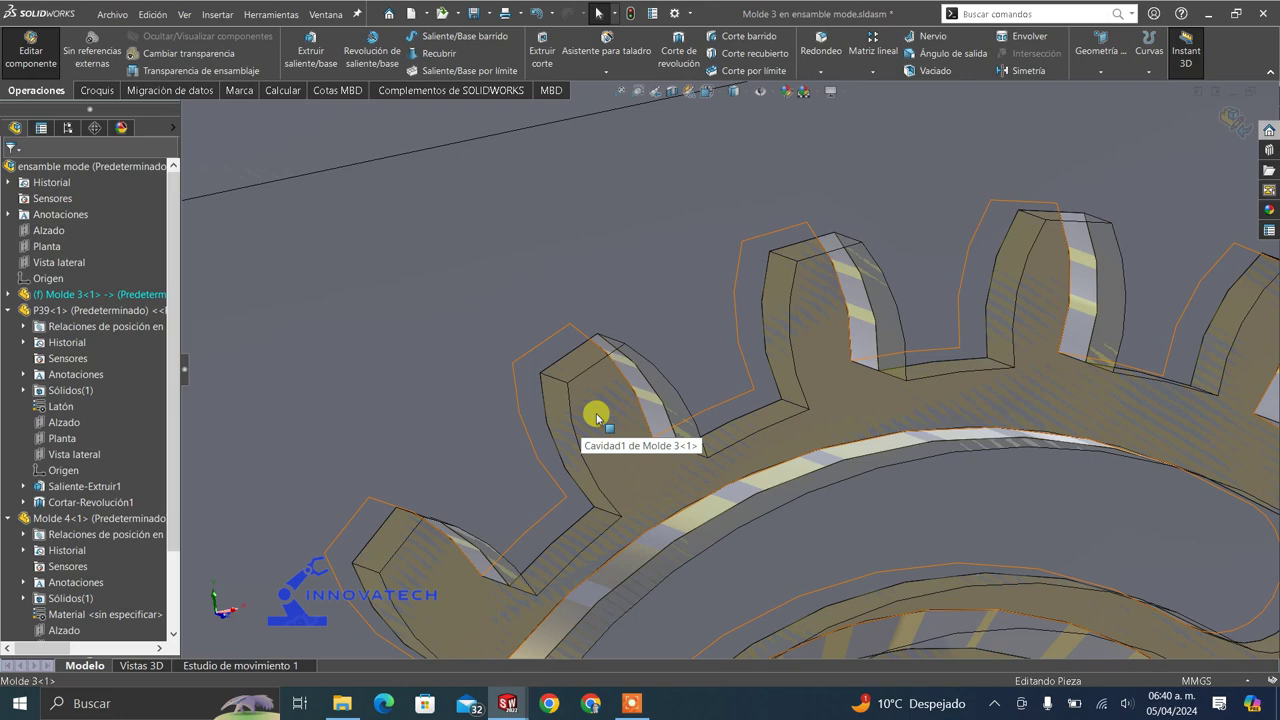
scroll(60, 570, down, 2)
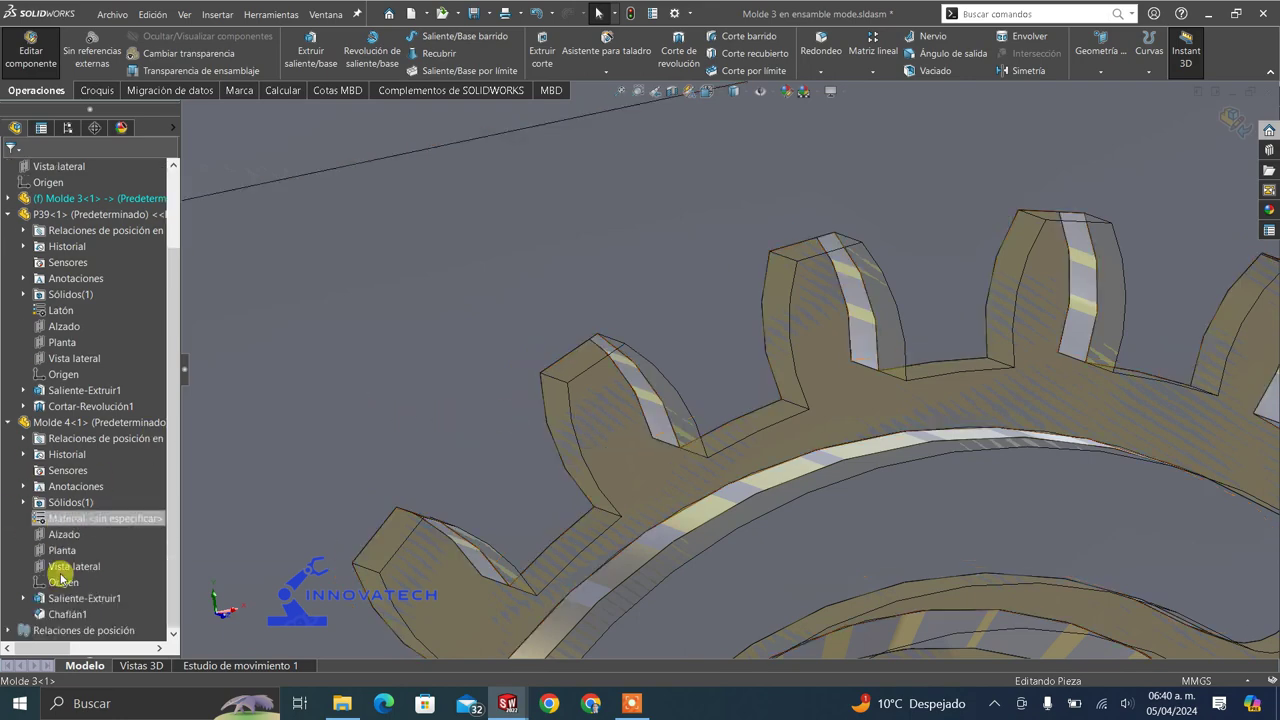
scroll(60, 575, up, 1)
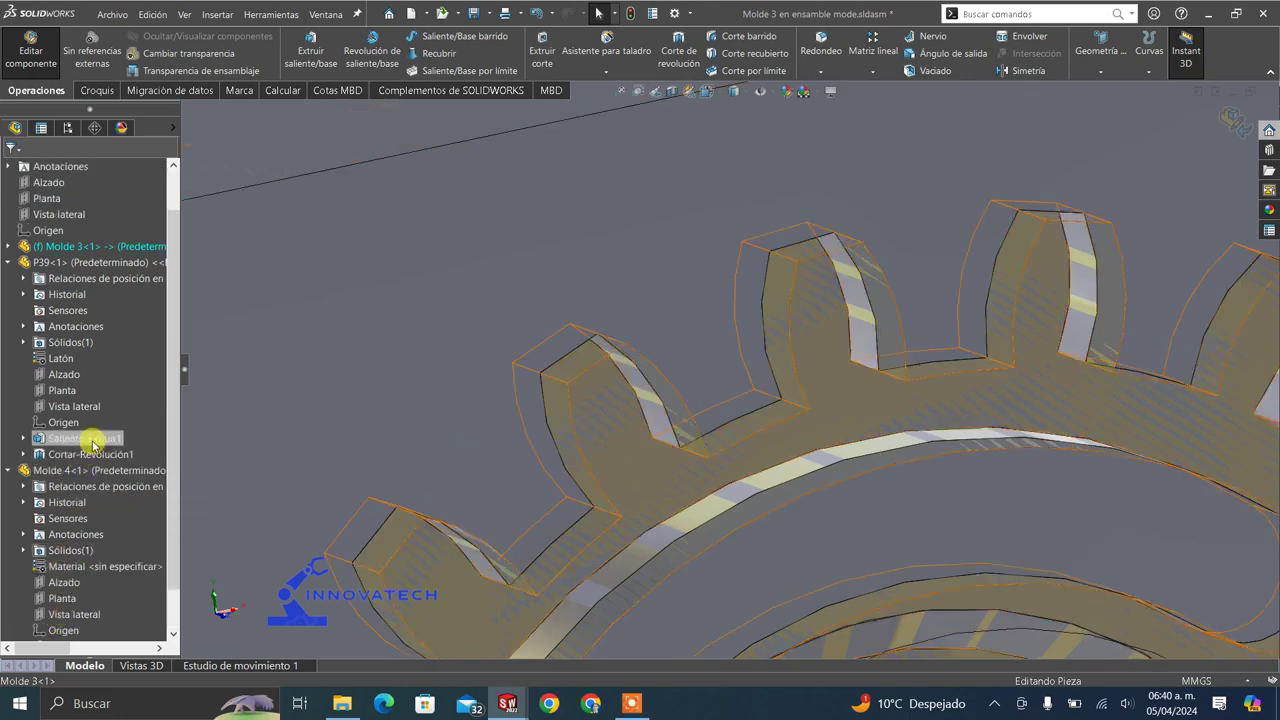
click(9, 246)
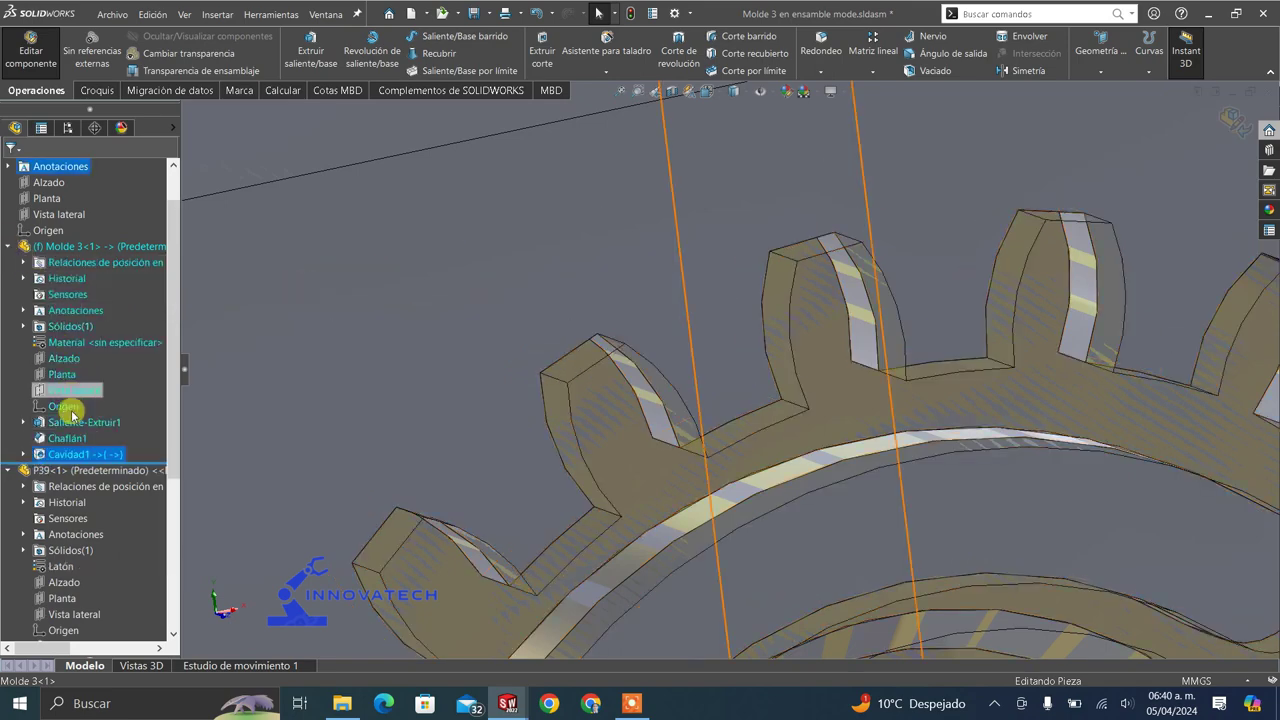
right_click(80, 455)
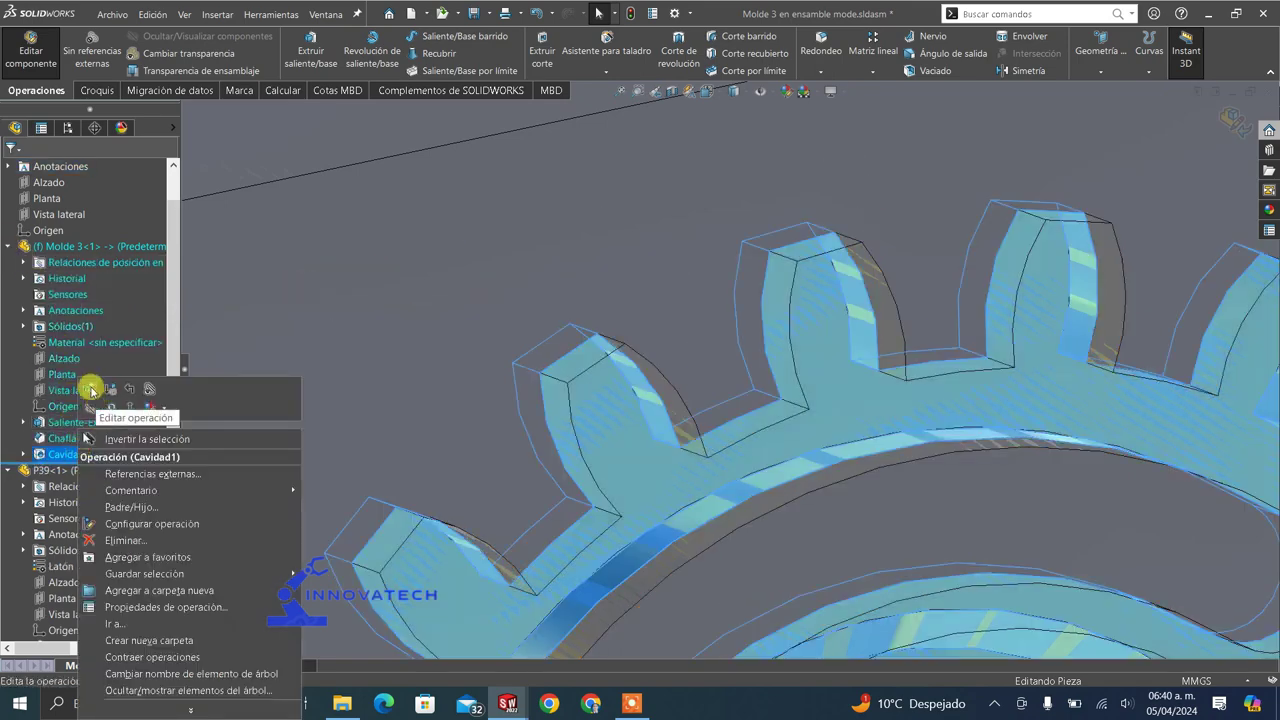
click(89, 388)
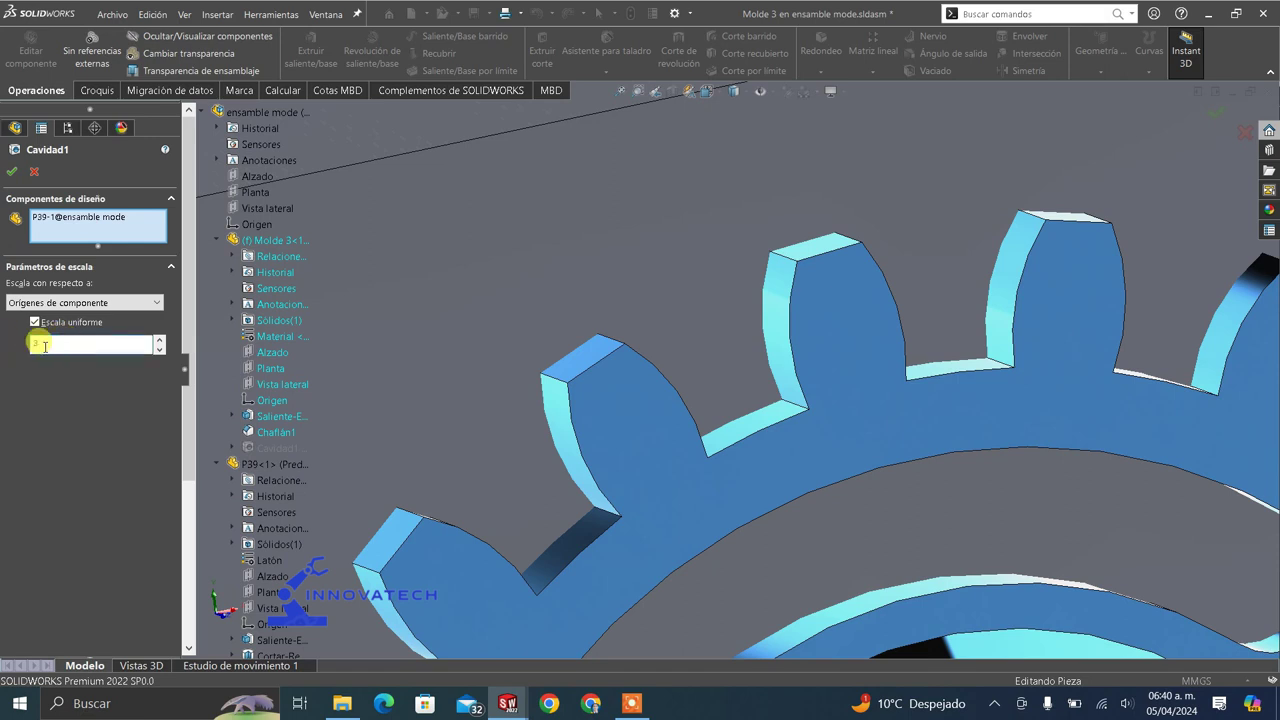
click(10, 170)
- Check the clearance around the gear teeth and finish editing Molde 3, returning to the assembly
scroll(860, 262, up, 2)
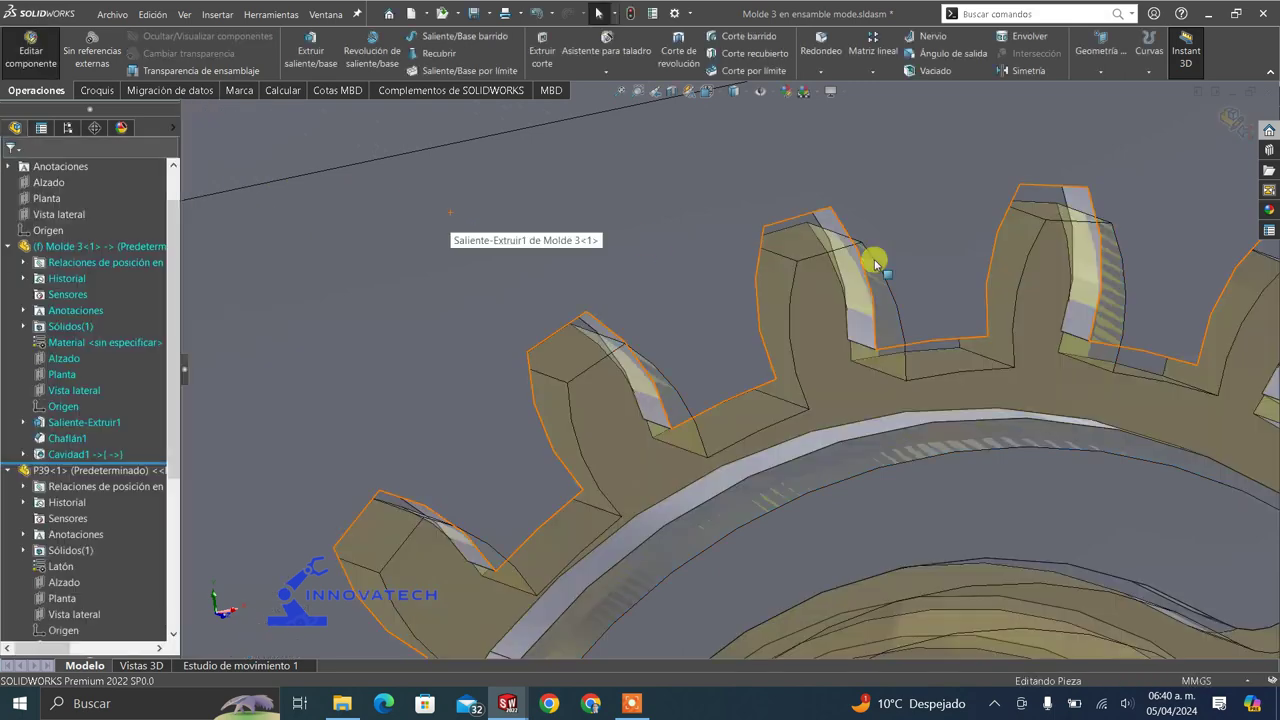
middle_drag(830, 290, 806, 269)
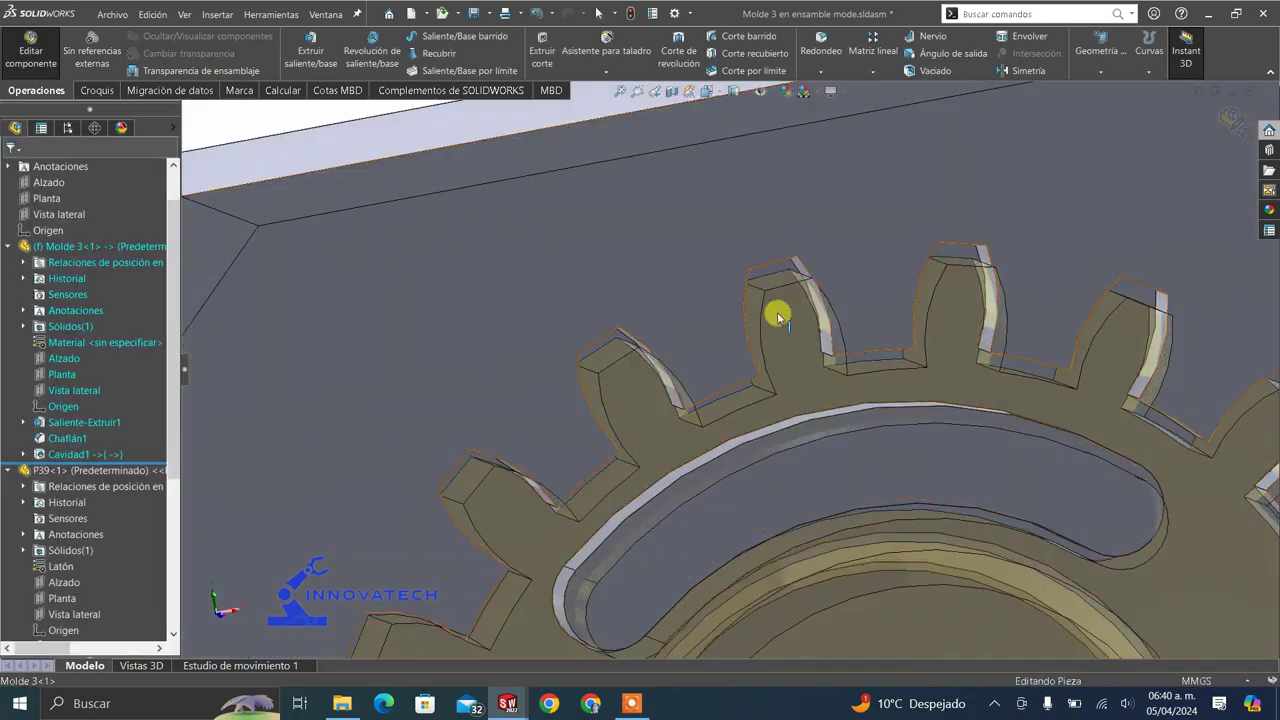
click(744, 330)
mouse_move(706, 317)
middle_down()
mouse_move(723, 309)
mouse_move(727, 323)
middle_up()
scroll(766, 349, up, 6)
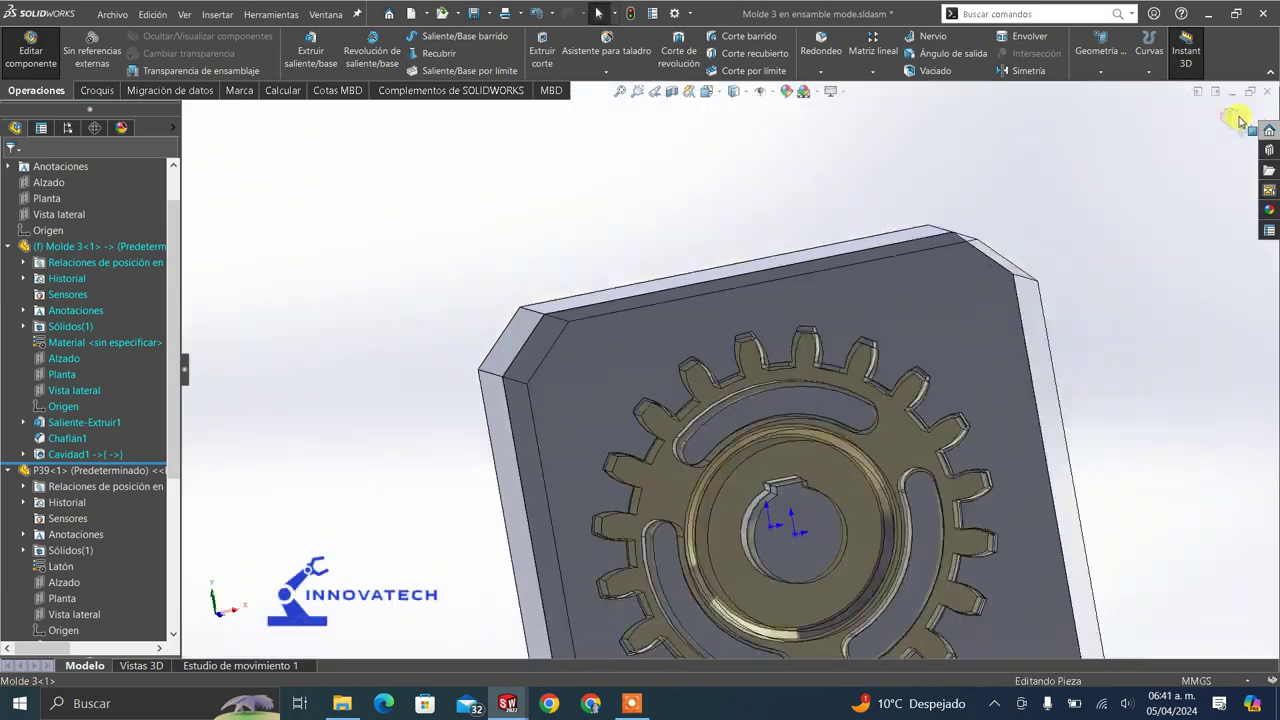
click(1240, 128)
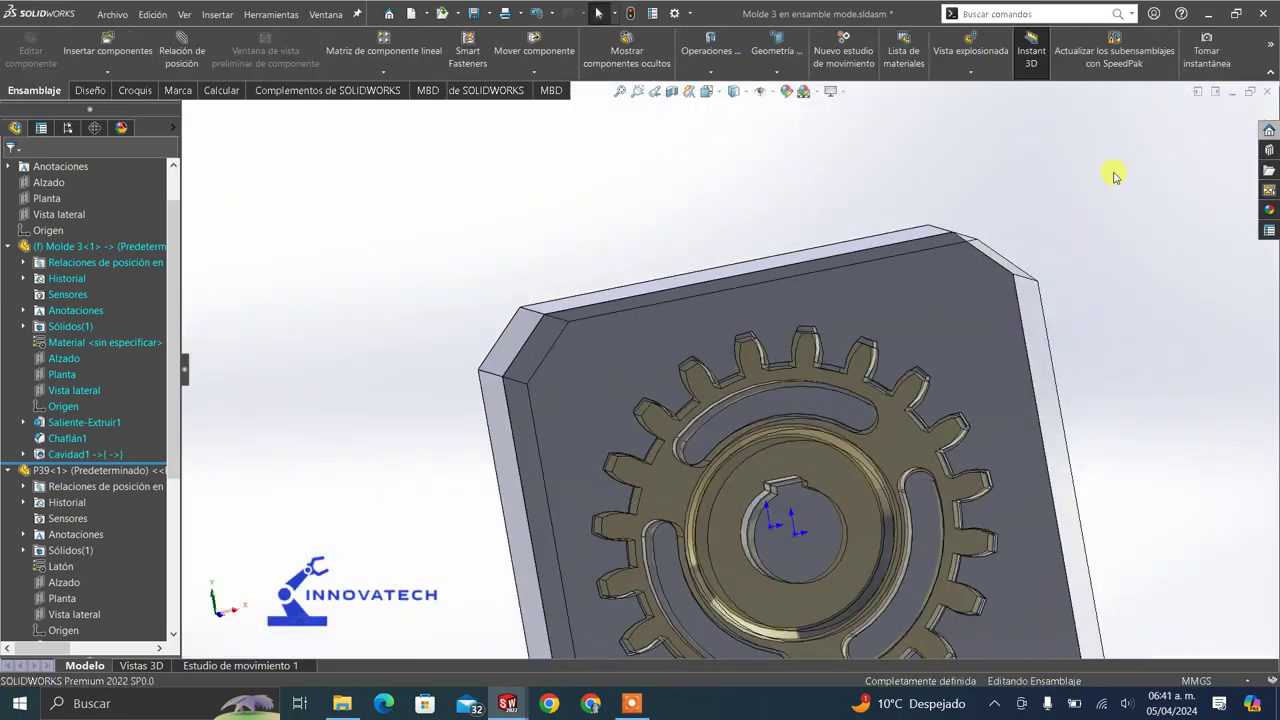
- Isolate Molde 3 to inspect its gear cavity, and exit isolation
middle_drag(851, 354, 892, 350)
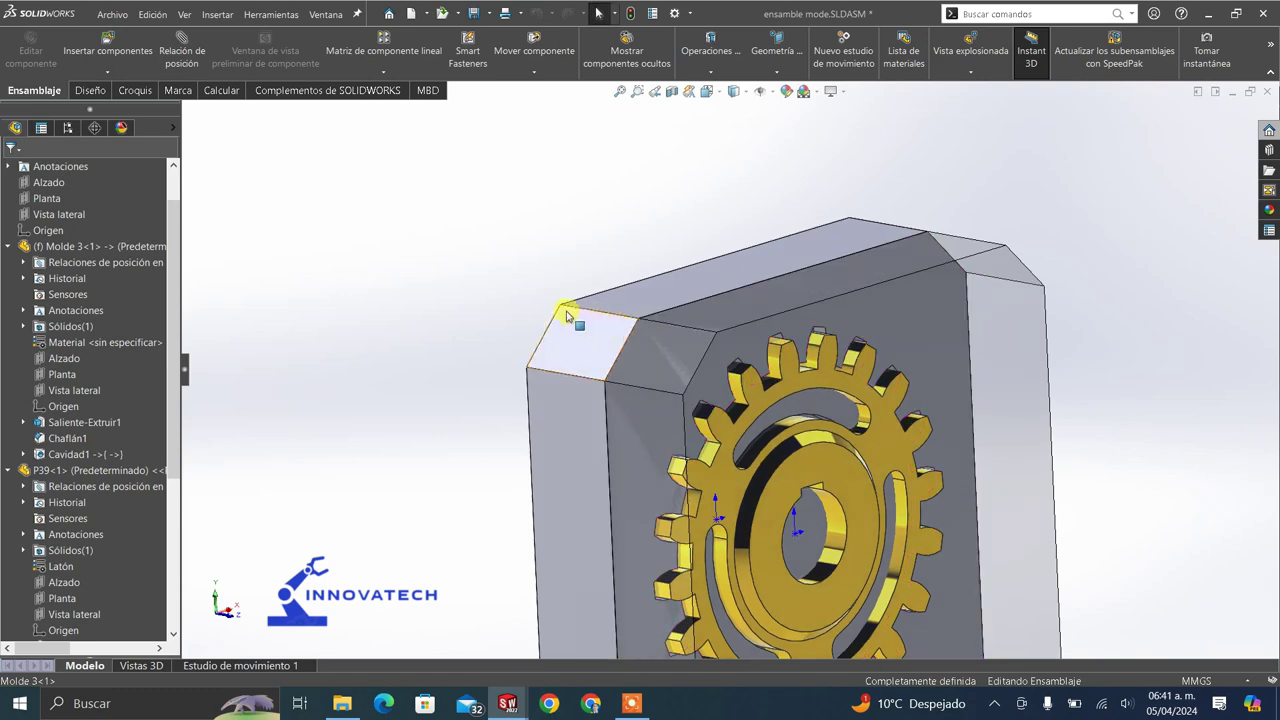
right_click(580, 343)
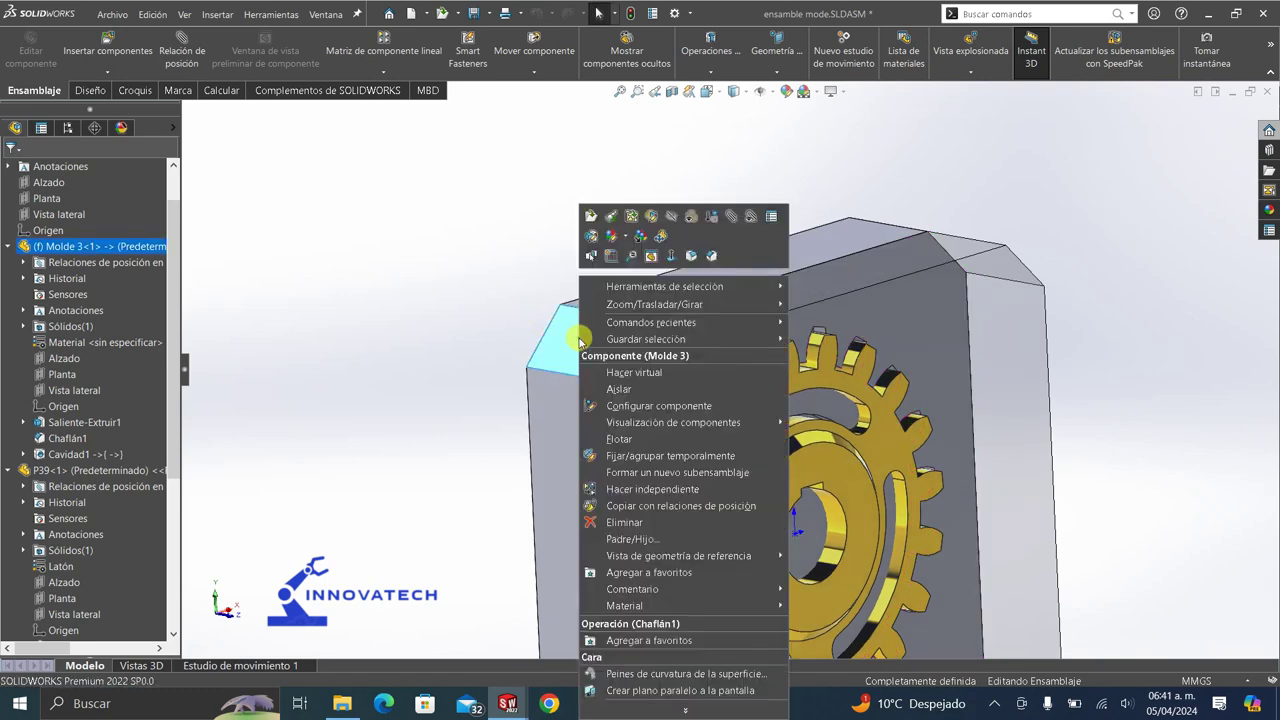
click(627, 393)
scroll(712, 420, up, 2)
middle_drag(712, 420, 786, 323)
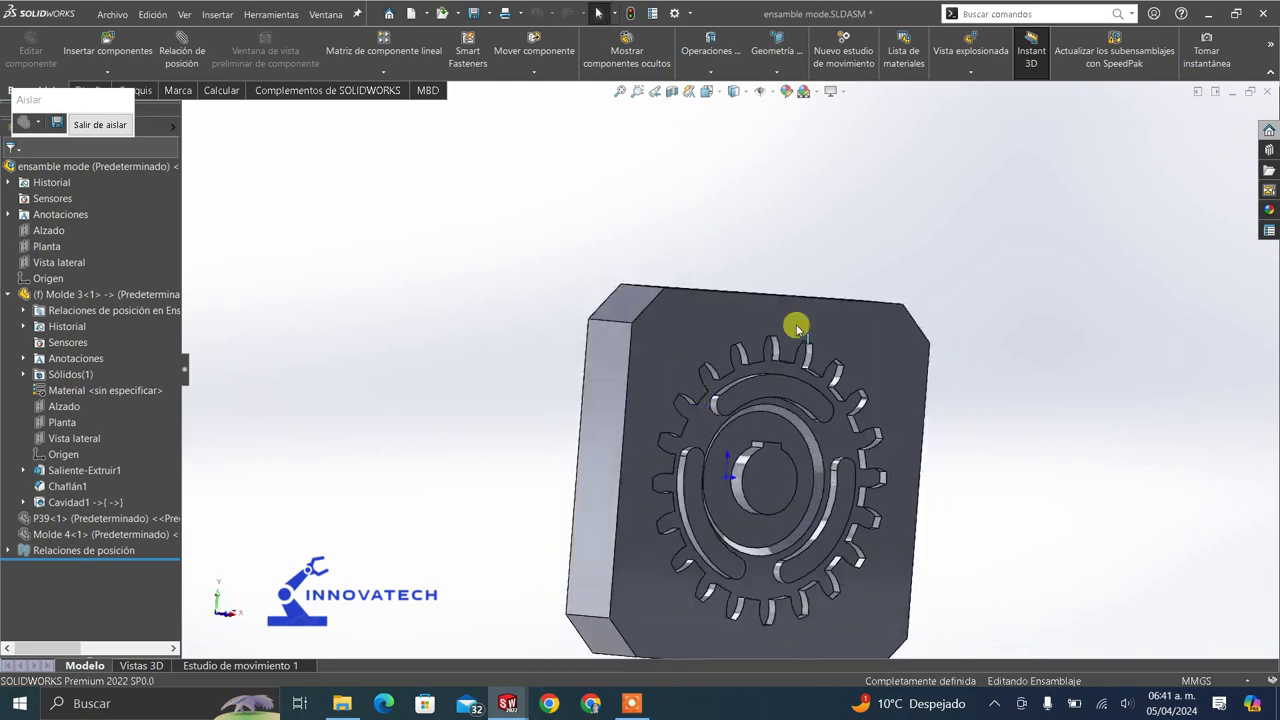
click(88, 126)
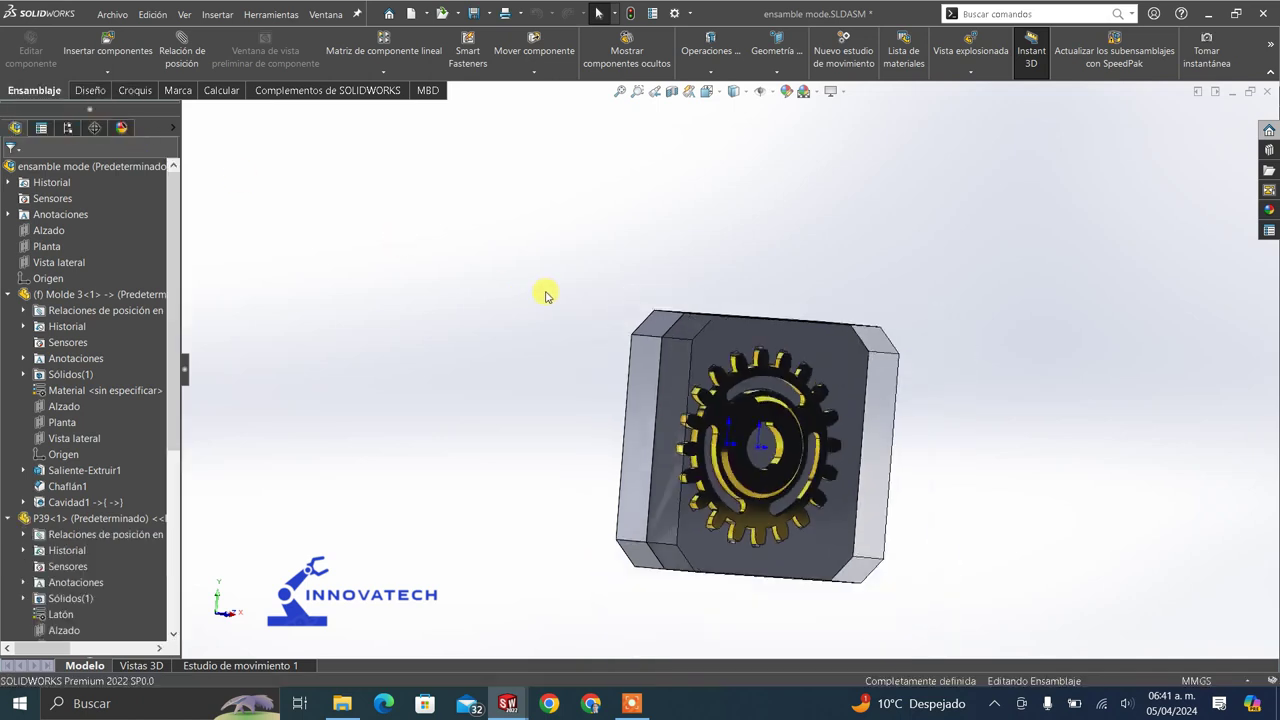
- Open Molde 4 for editing in the assembly context
middle_drag(543, 291, 698, 357)
click(851, 329)
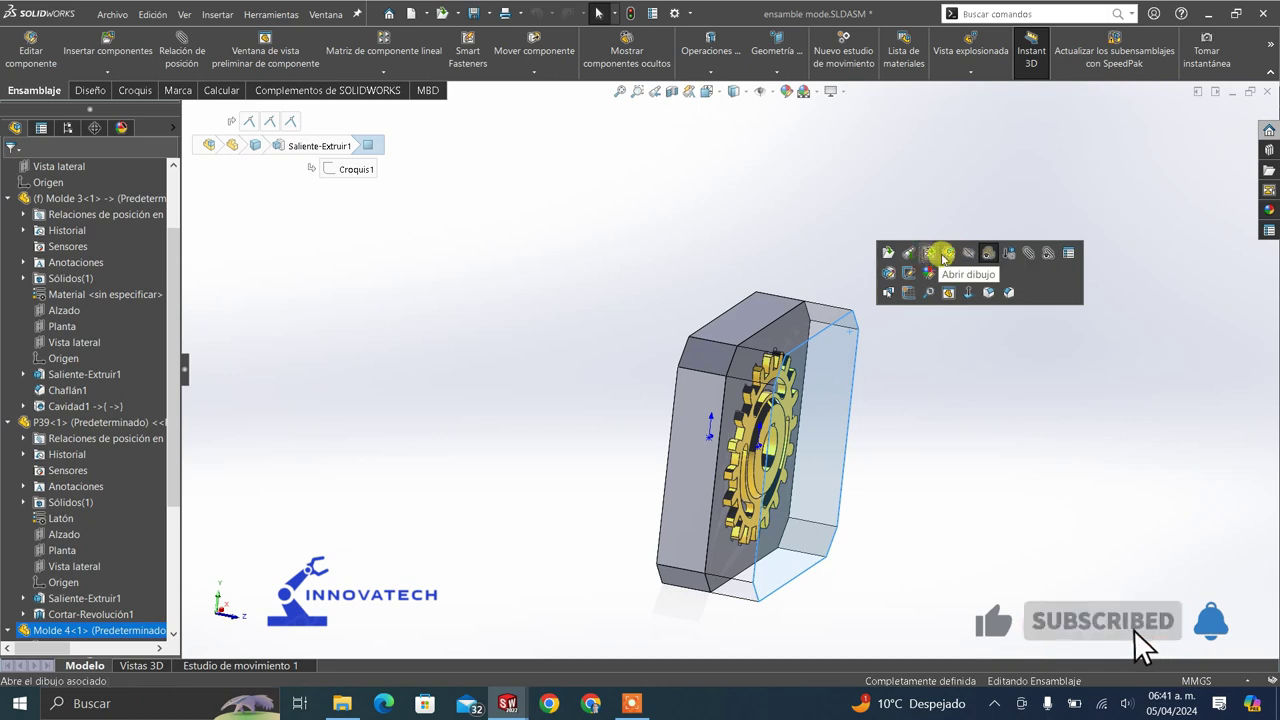
click(948, 253)
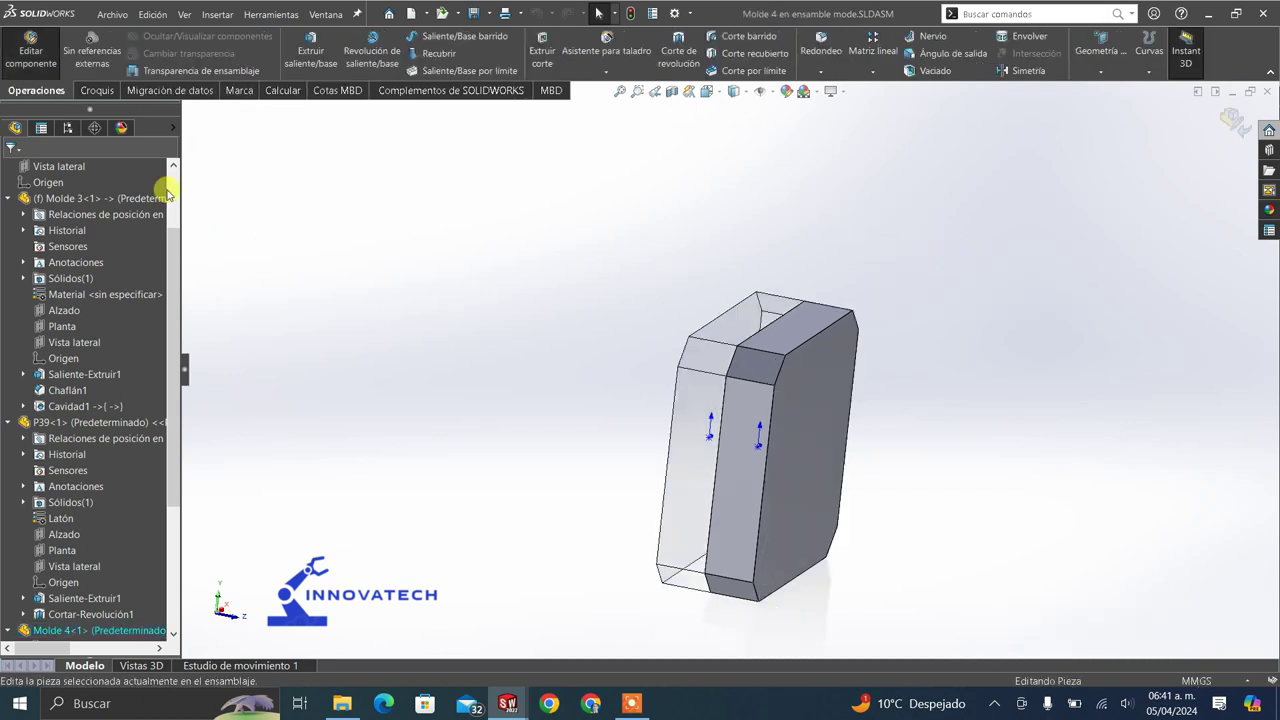
- Cut a cavity into Molde 4 from the P39 gear, scaled uniformly 3% about the component origins, and finish editing the part
click(219, 14)
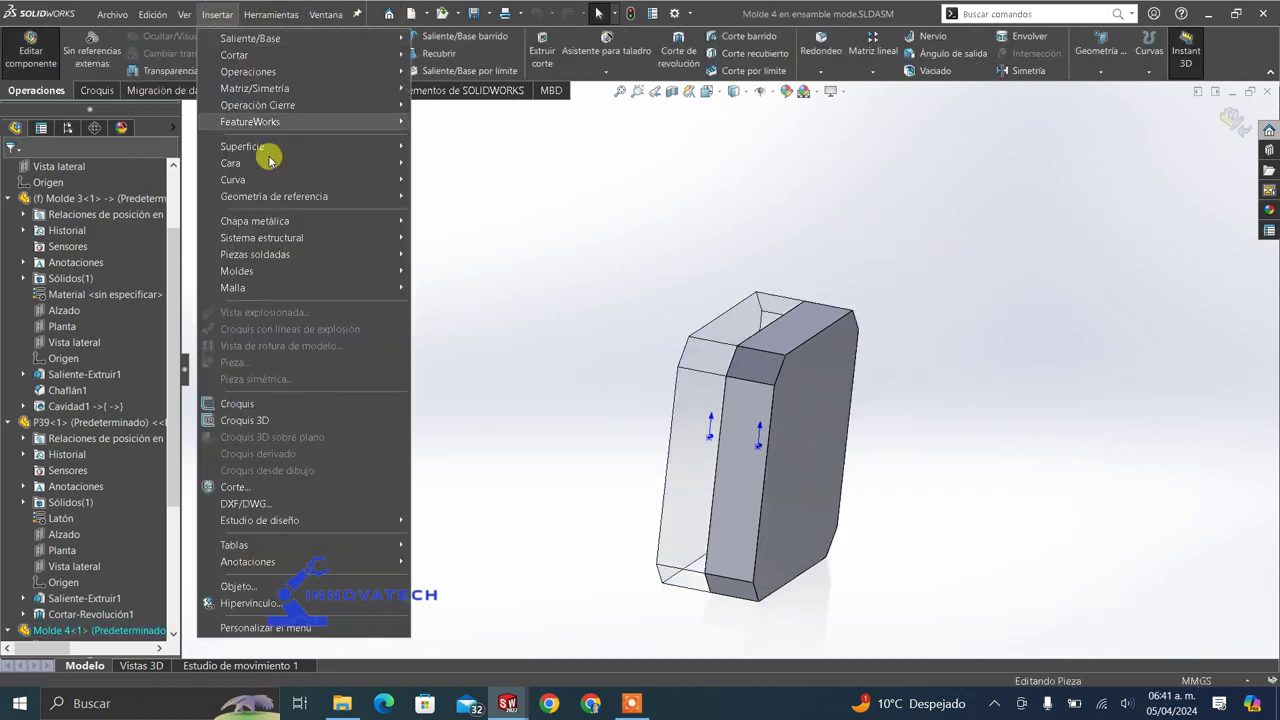
mouse_move(358, 77)
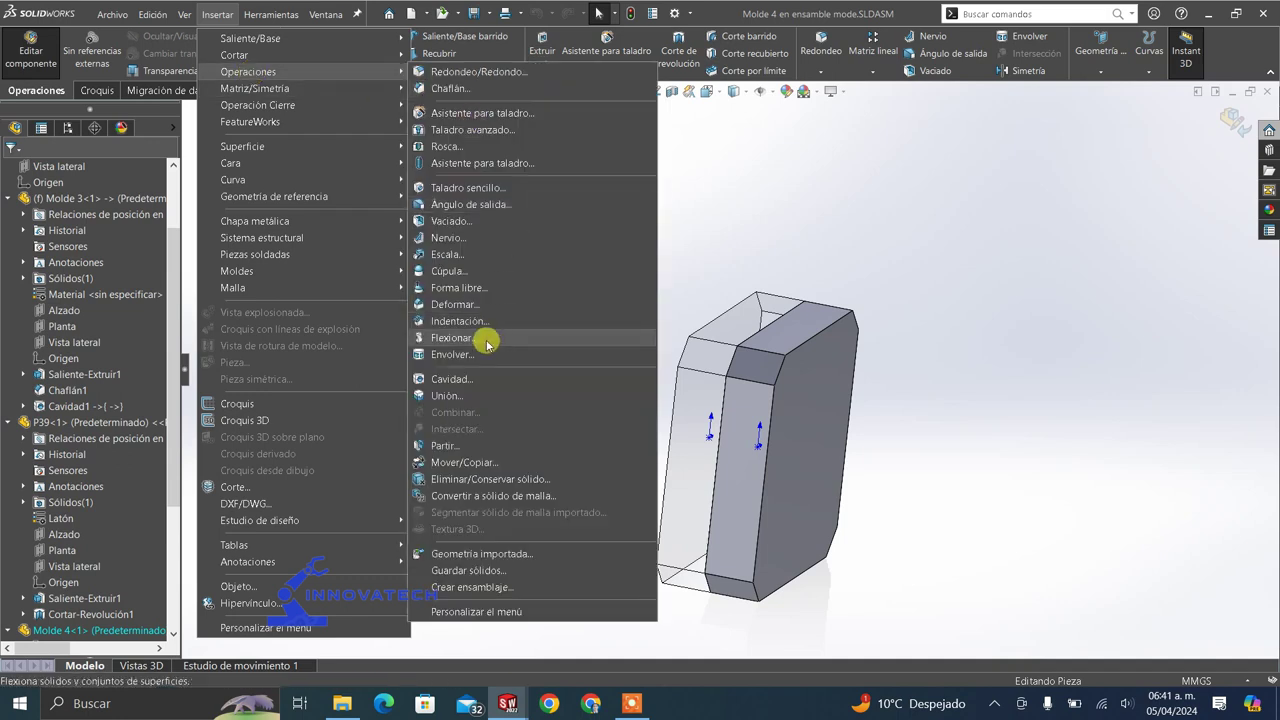
click(460, 379)
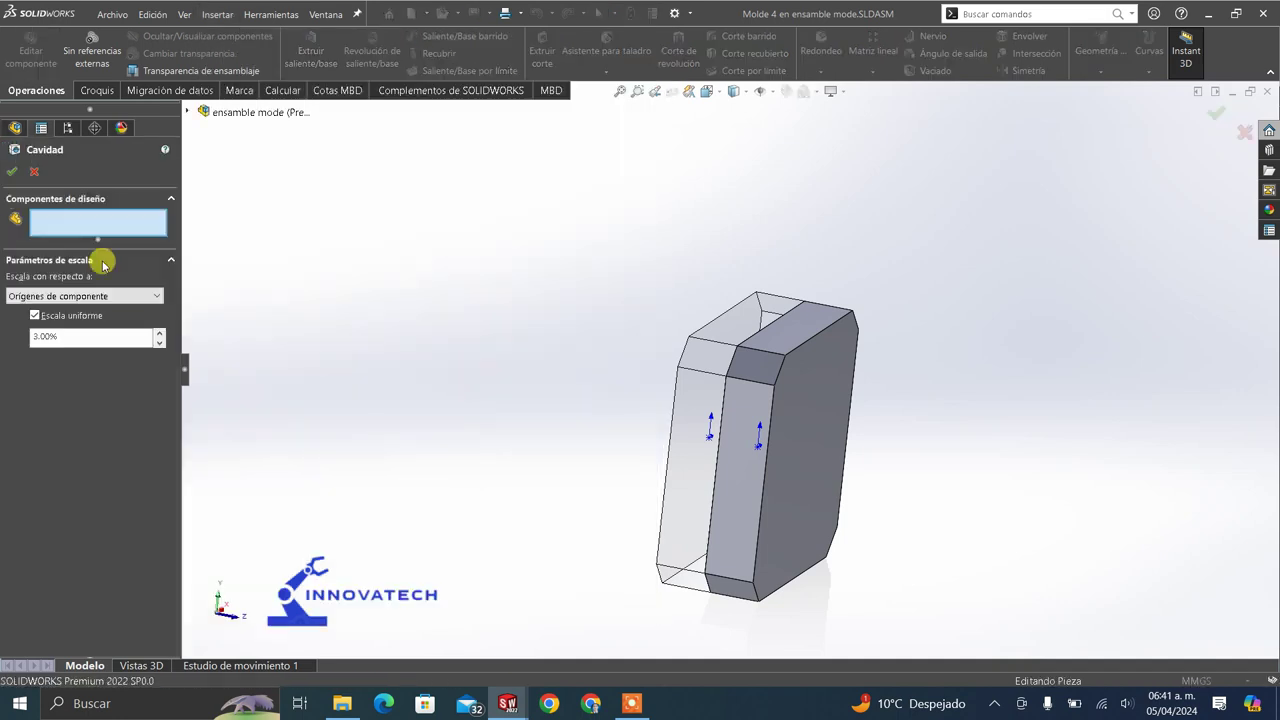
click(188, 111)
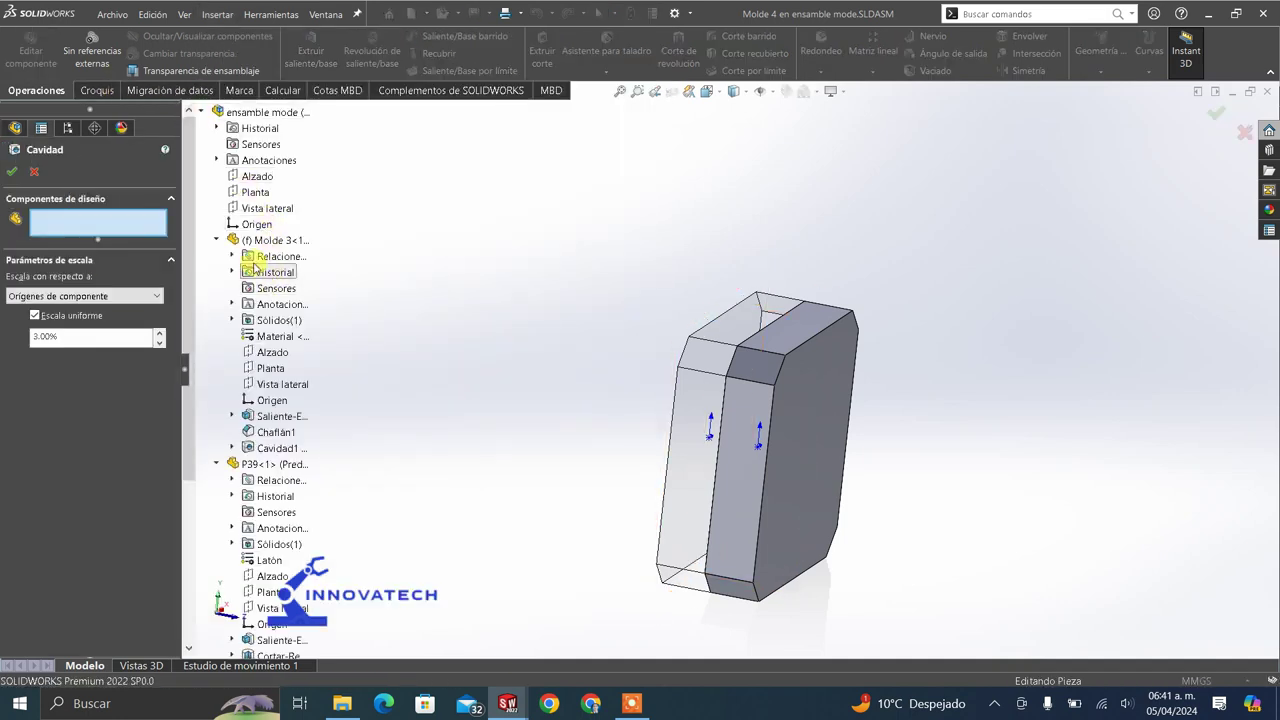
click(260, 464)
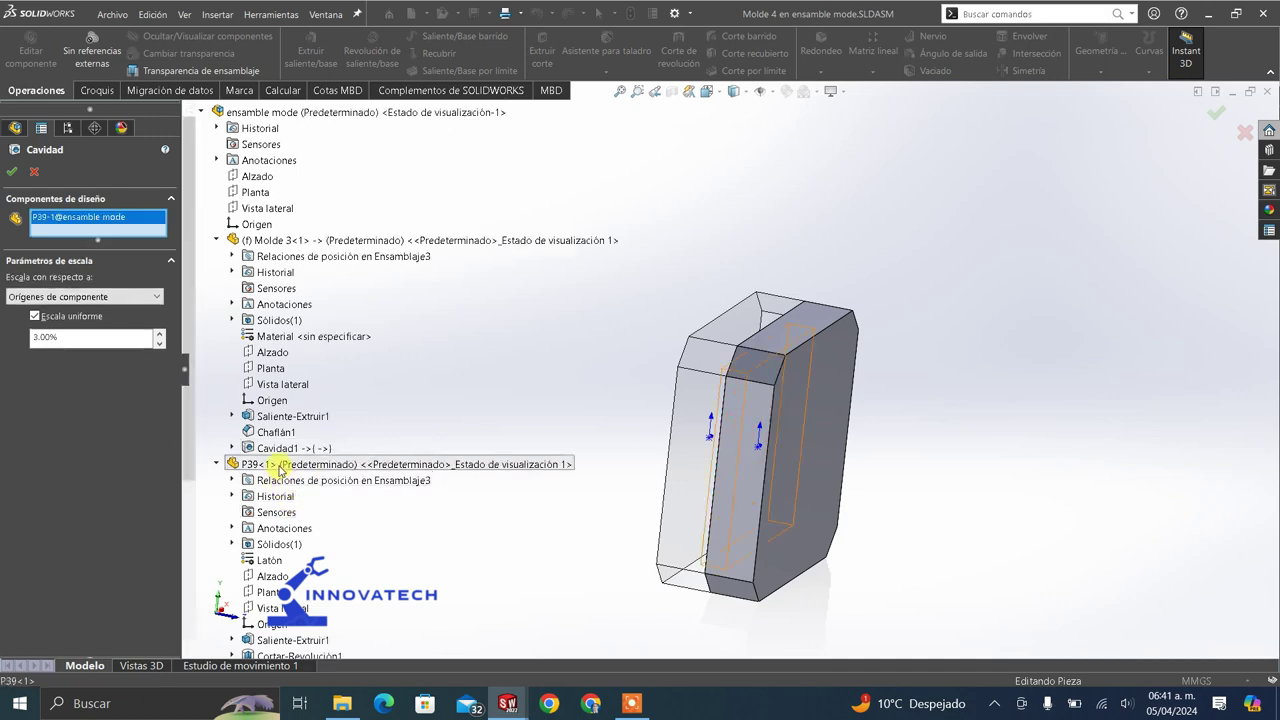
click(81, 299)
click(77, 323)
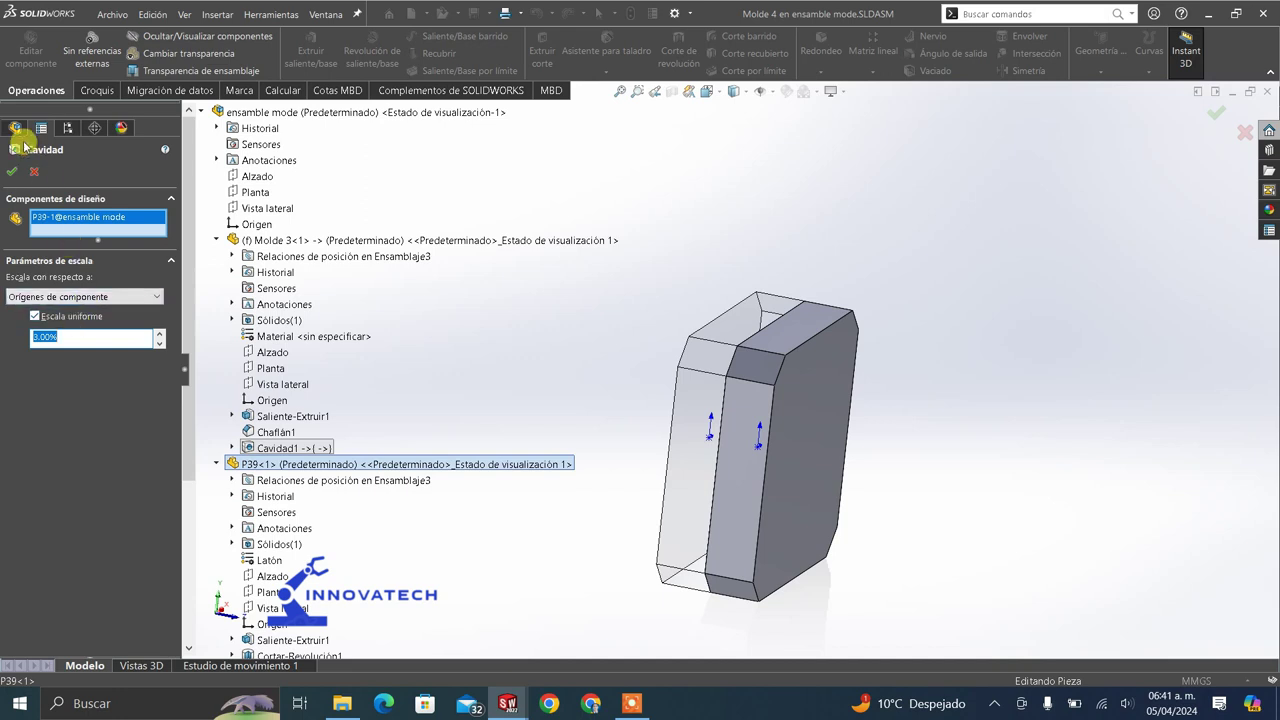
click(10, 176)
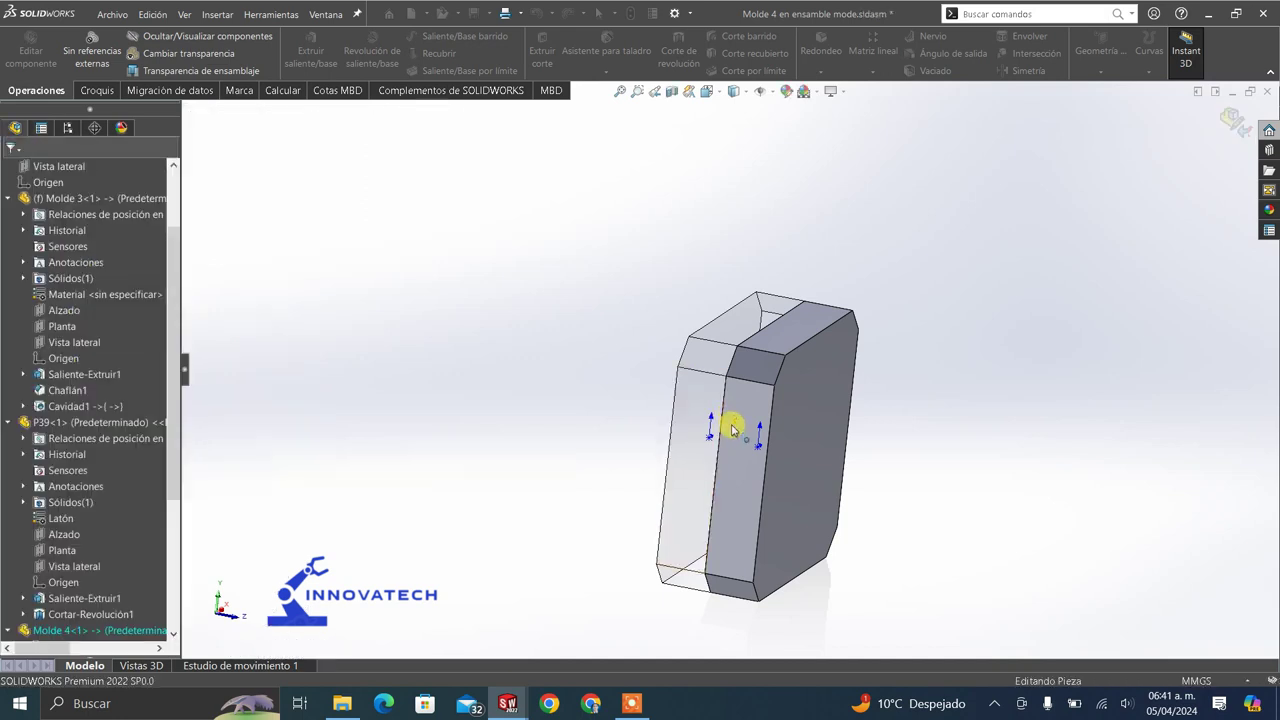
middle_drag(955, 375, 1203, 172)
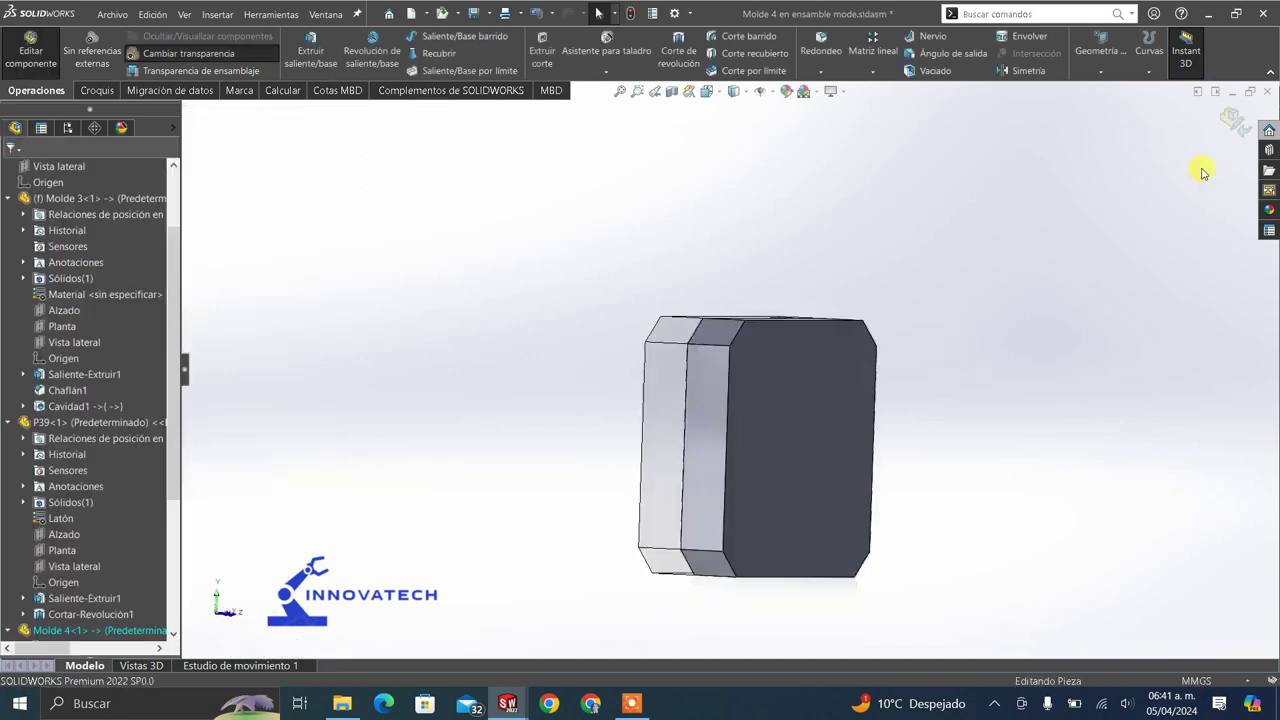
click(1237, 127)
- Turn off the transparency of Molde 4 in the assembly
middle_drag(963, 357, 908, 408)
click(831, 380)
right_click(831, 380)
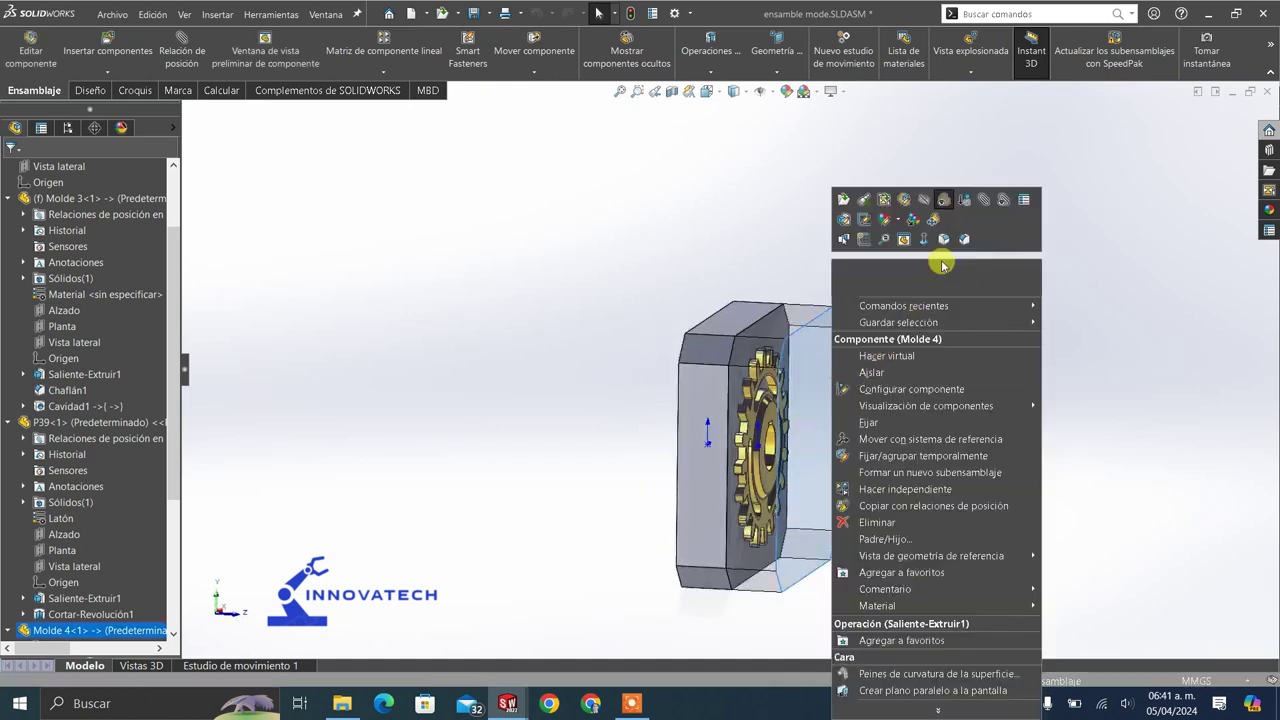
click(944, 203)
click(957, 344)
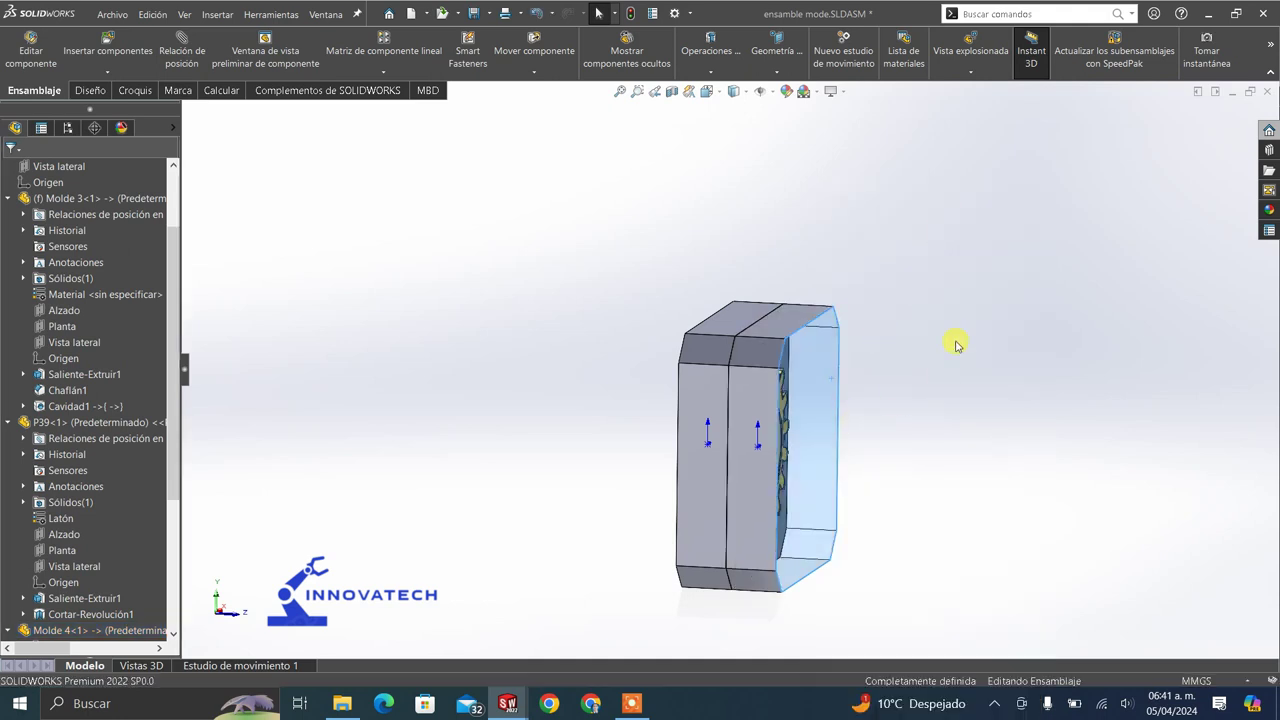
- Create an exploded view with Molde 4 moved about 93 mm along Z and the P39 gear placed between the mold halves
click(970, 50)
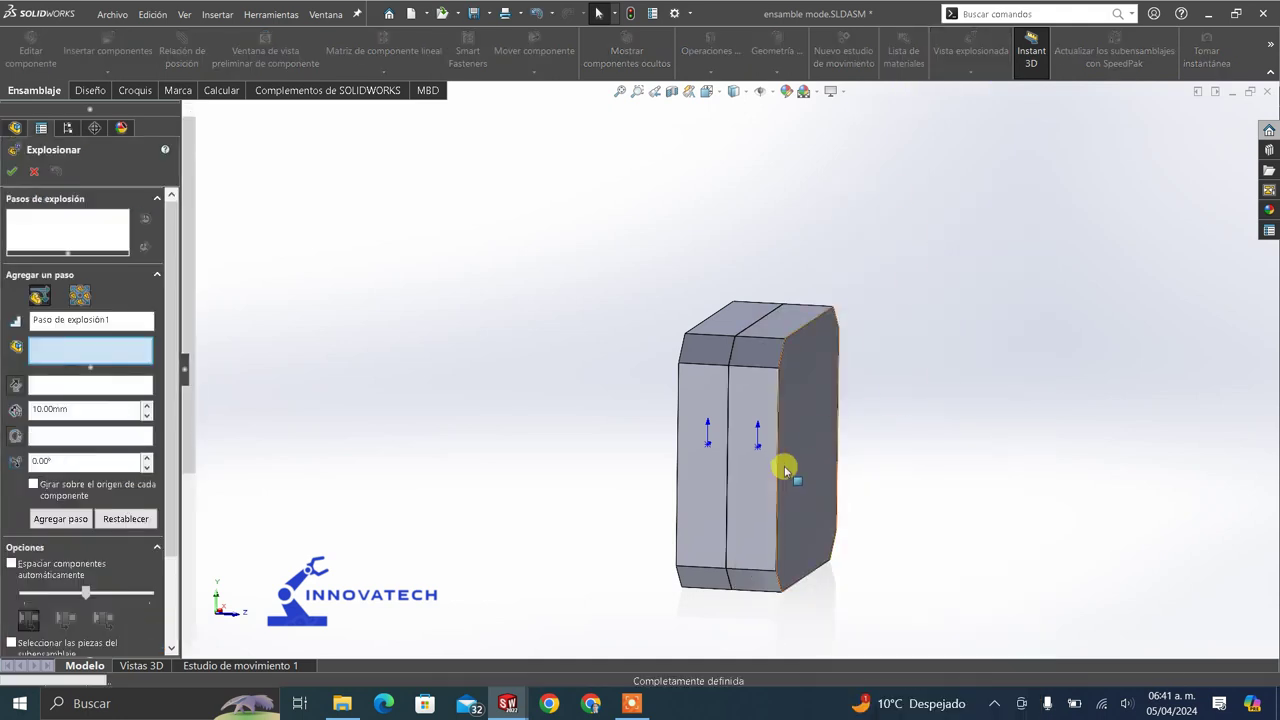
click(833, 460)
drag(878, 459, 1160, 452)
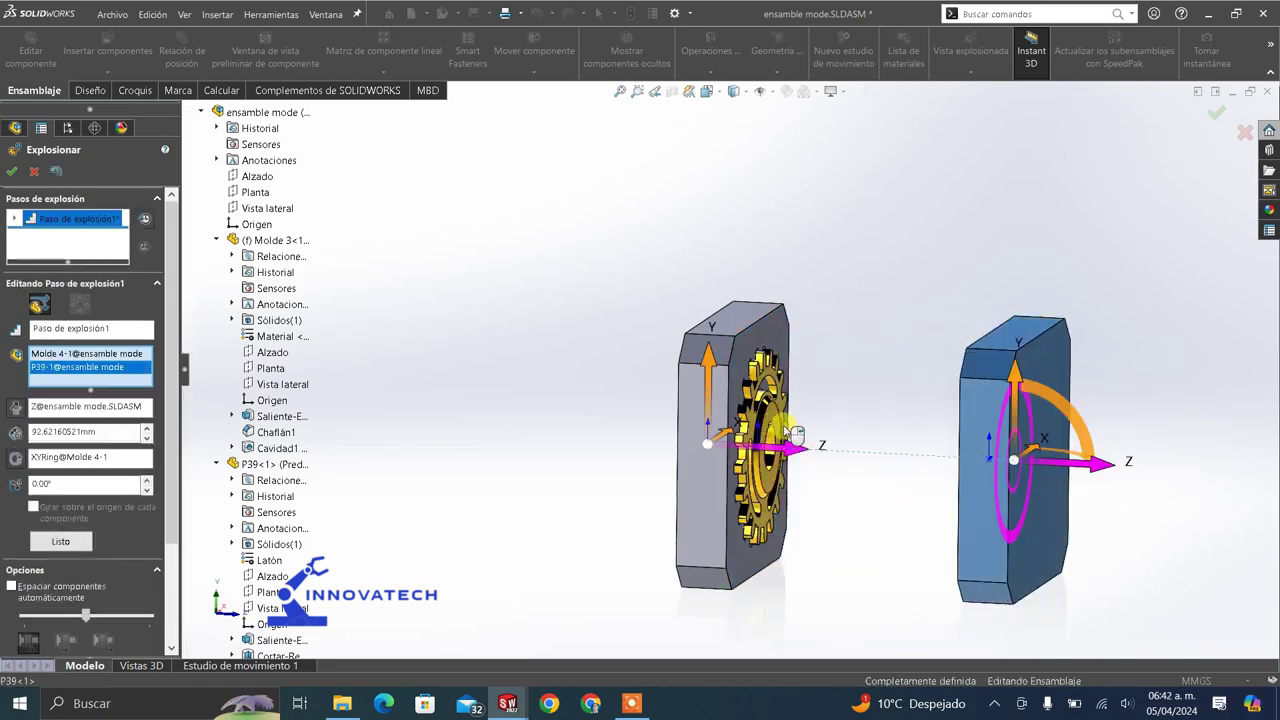
click(782, 440)
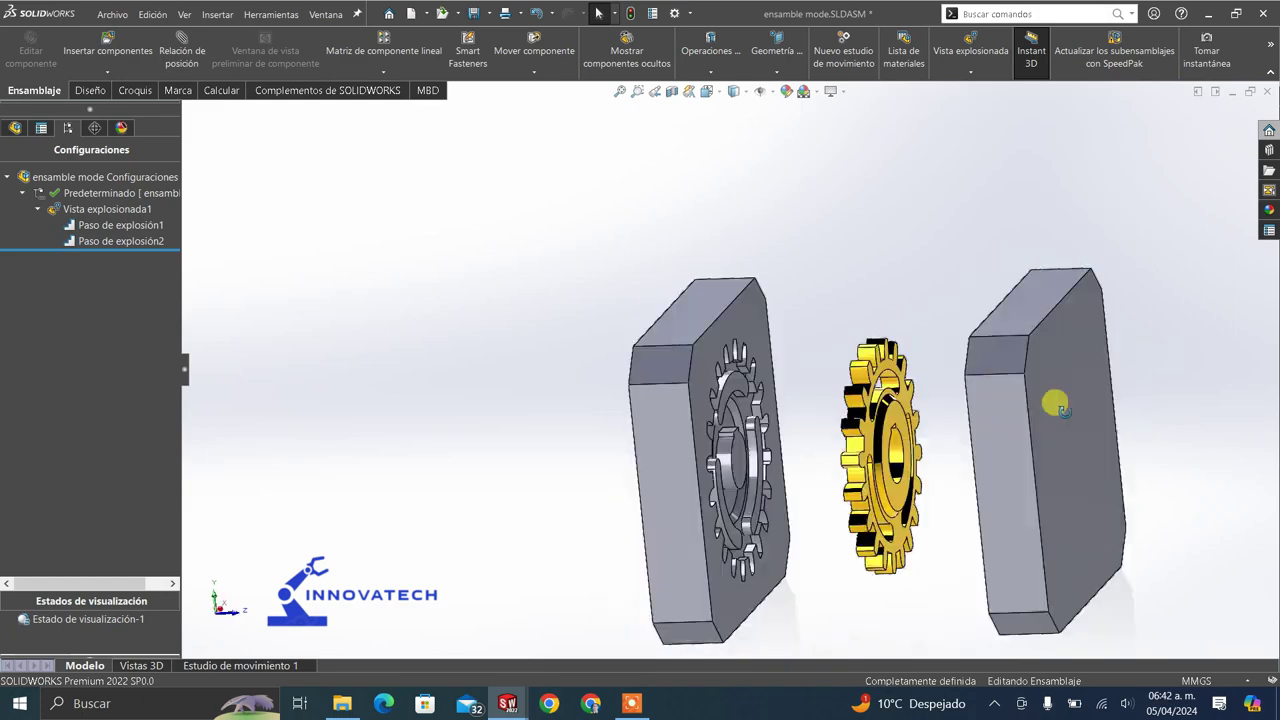
middle_drag(1055, 405, 1020, 373)
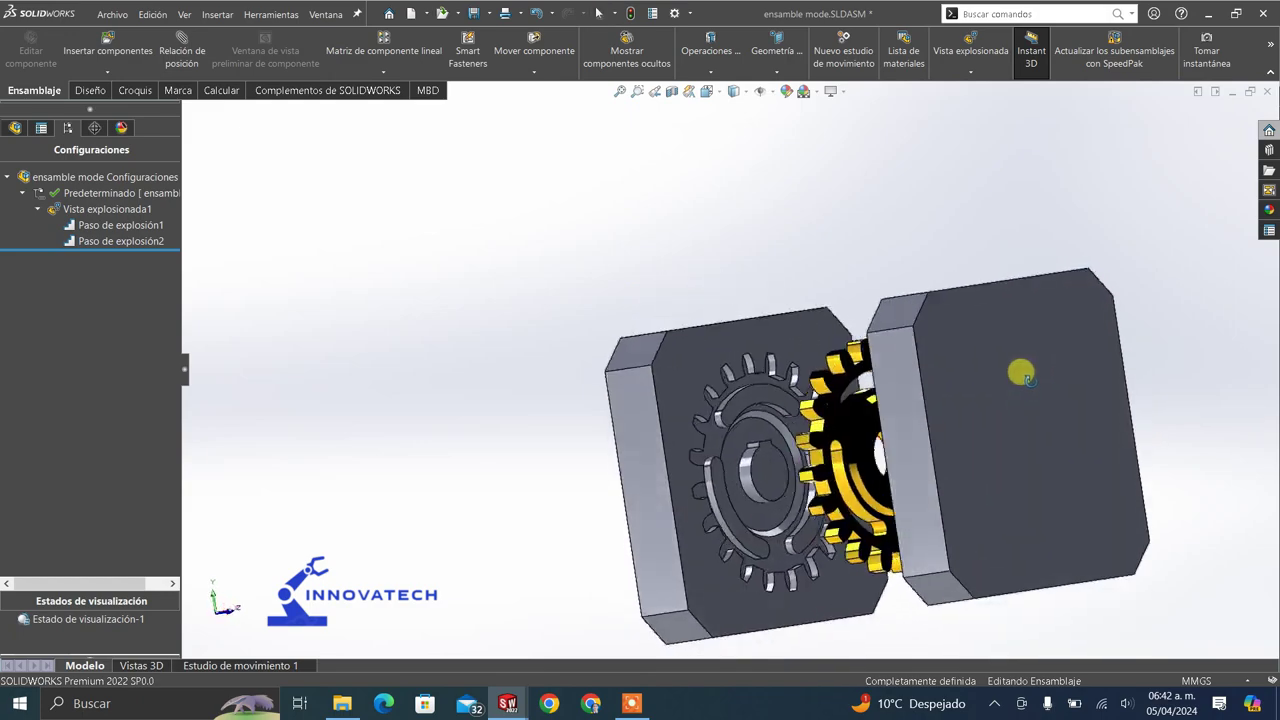
middle_drag(1143, 362, 1177, 358)
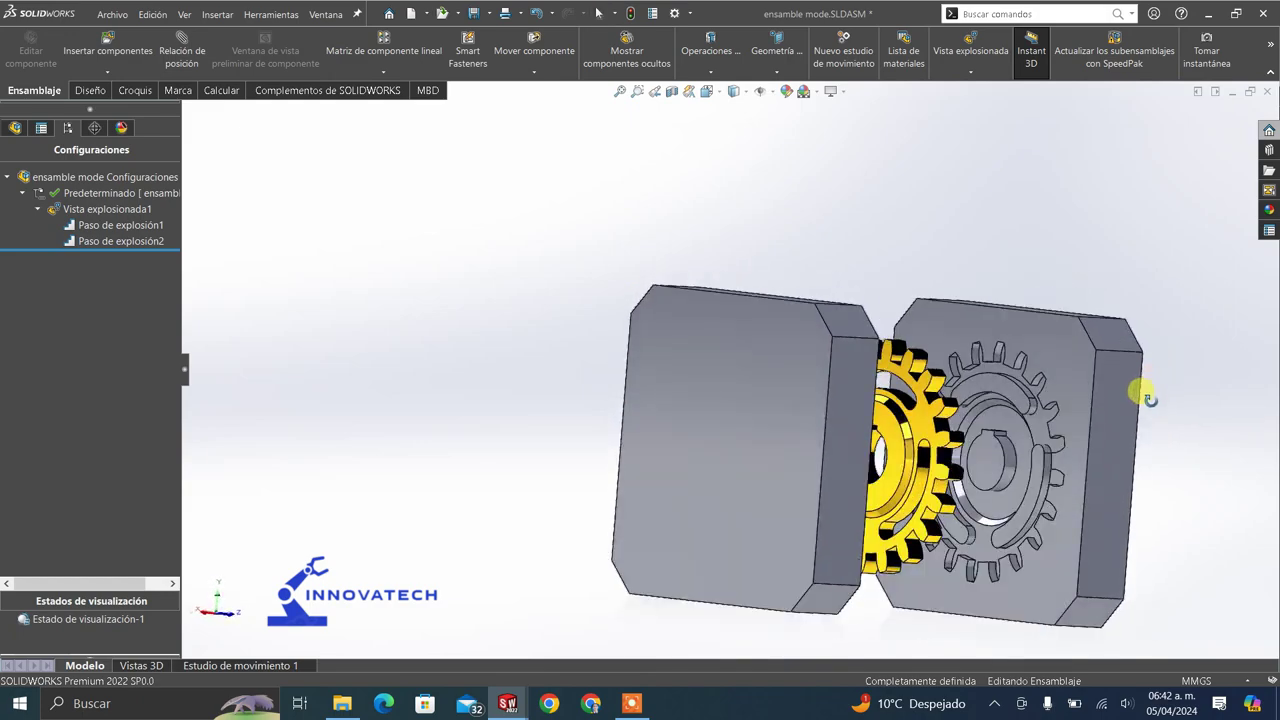
middle_drag(1124, 419, 1035, 443)
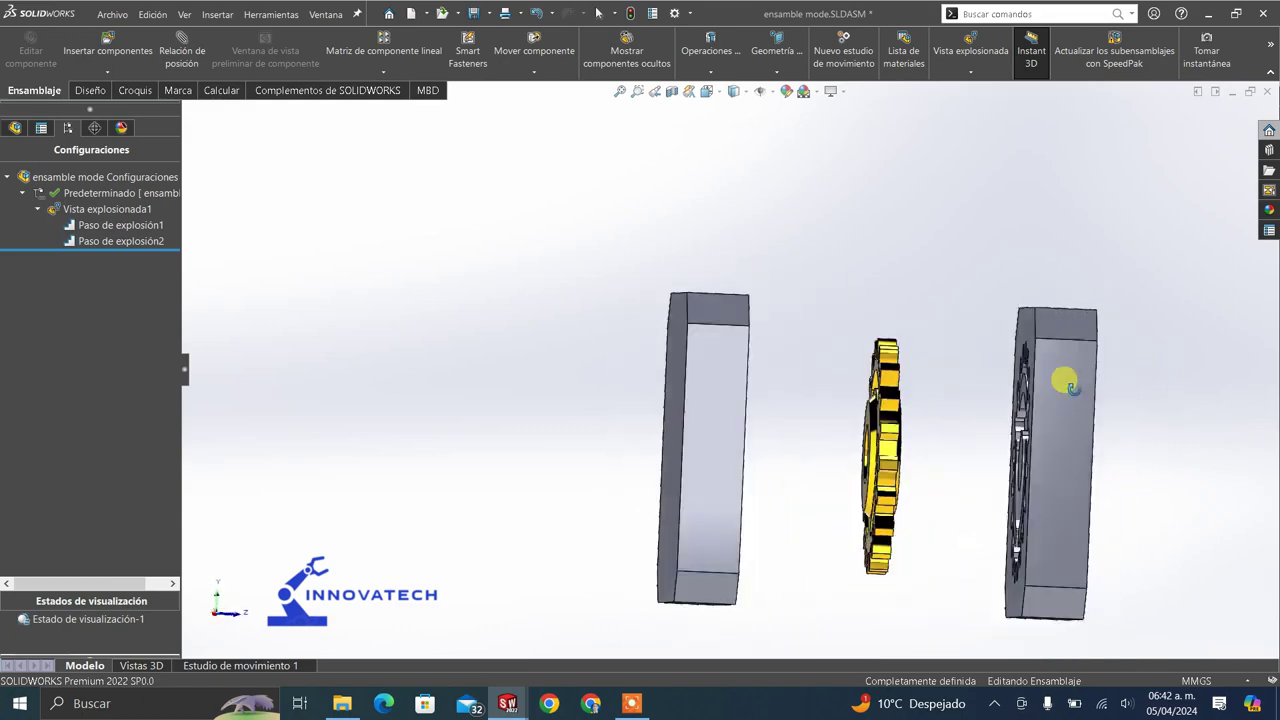
mouse_move(1025, 411)
middle_down()
mouse_move(1006, 434)
mouse_move(1025, 399)
middle_up()
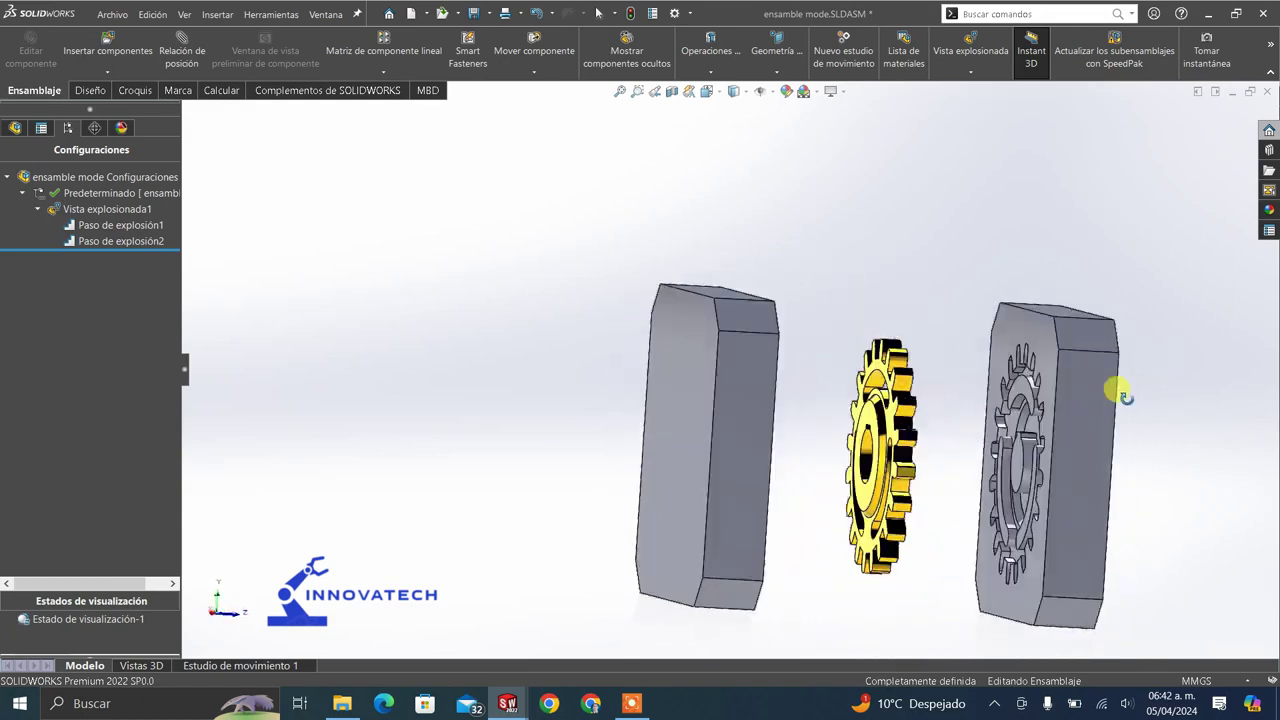